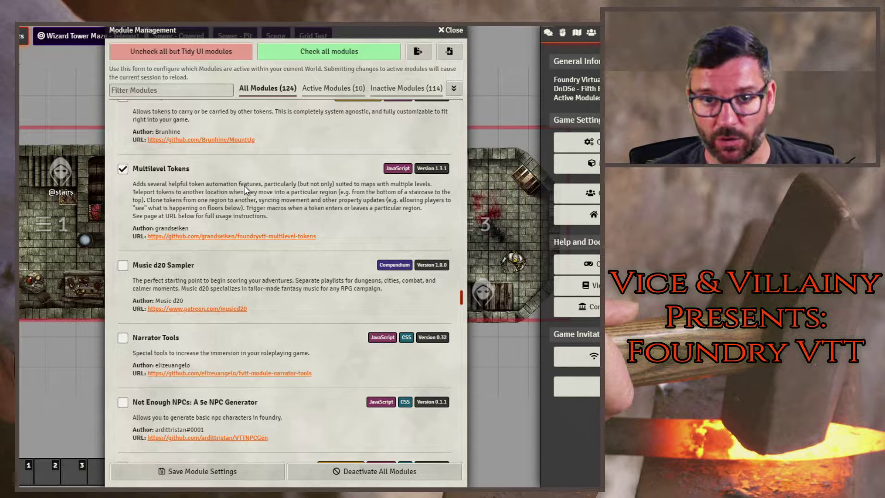
- Close the module management window and open the Multilevel settings of the region drawing around floor 1
click(452, 30)
drag(476, 82, 433, 102)
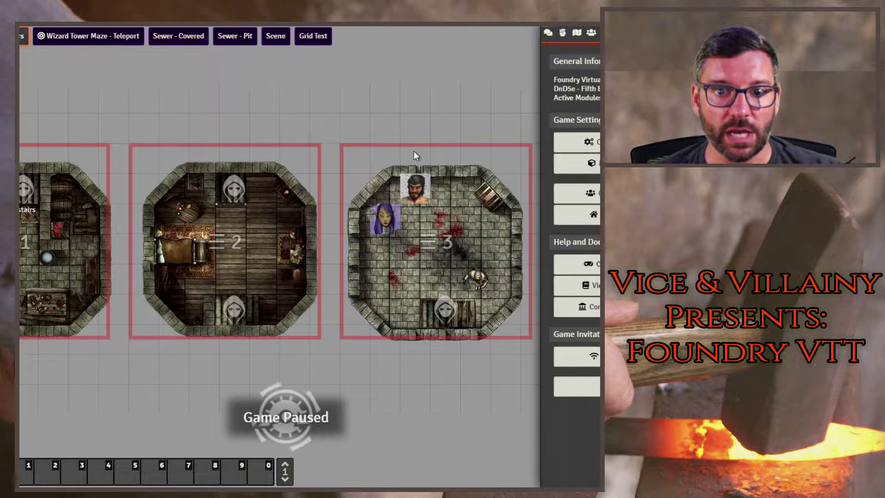
double_click(39, 148)
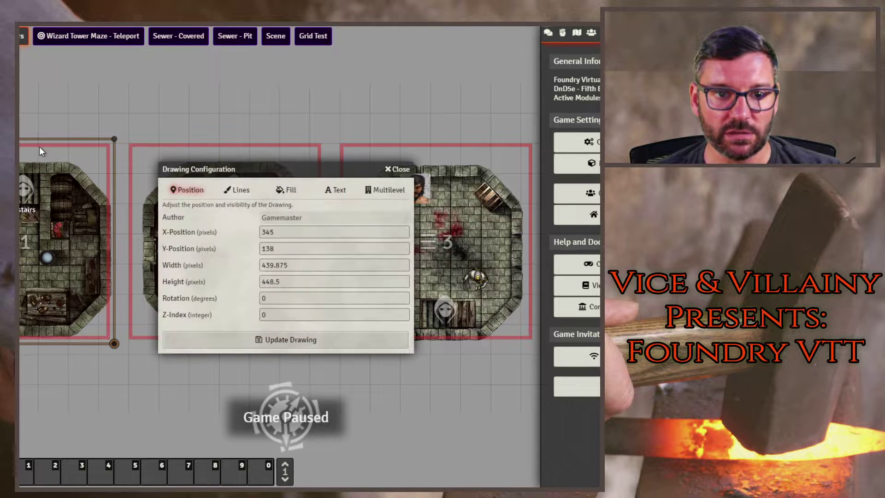
drag(355, 174, 330, 150)
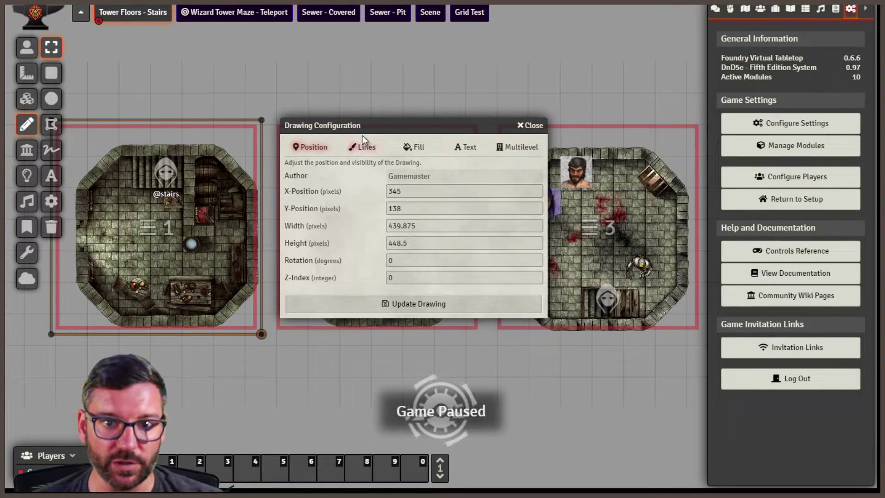
mouse_move(382, 126)
mouse_down()
mouse_move(403, 130)
mouse_move(379, 173)
mouse_up()
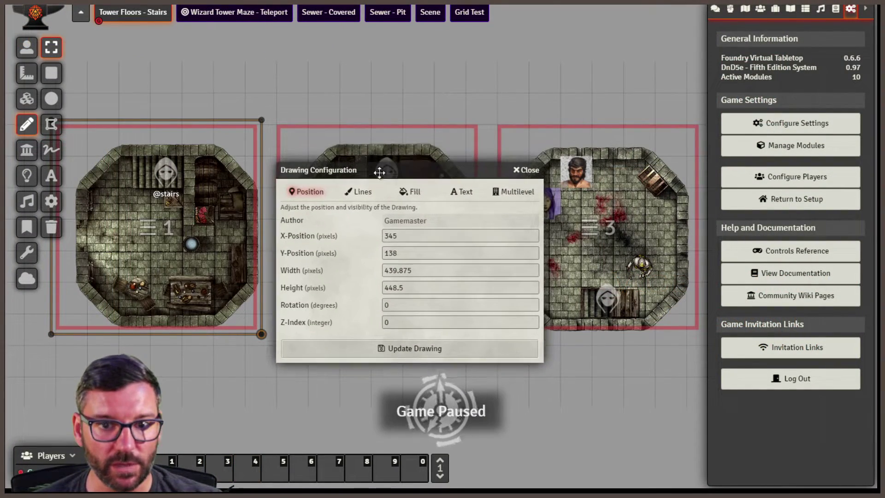
click(499, 195)
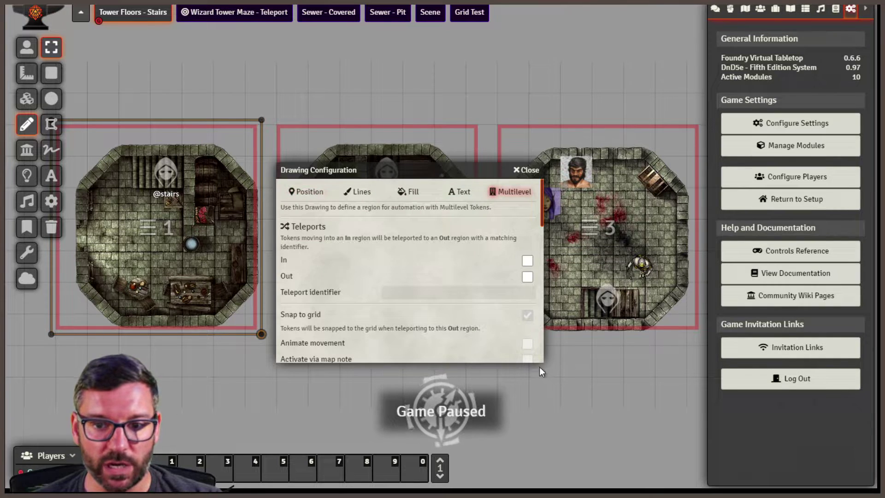
drag(387, 170, 315, 64)
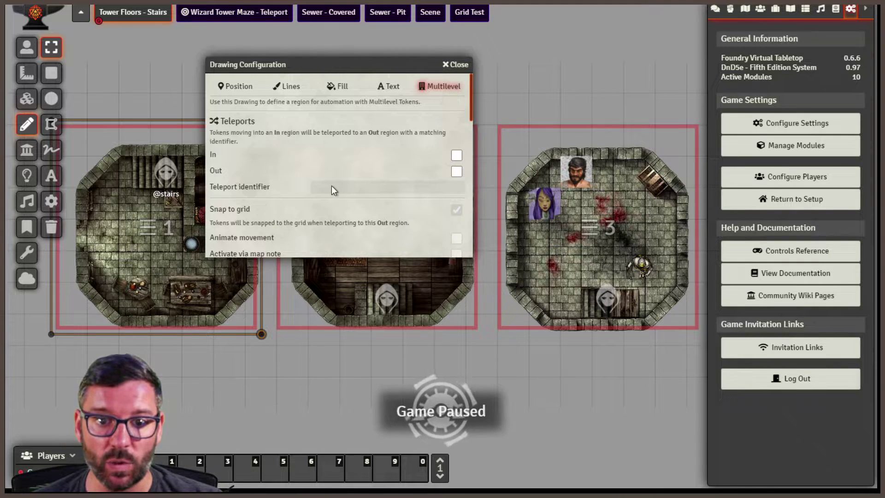
- Examine the teleport, token cloning, macro trigger and level options of the floor 1 region, then close its configuration
scroll(322, 185, down, 1)
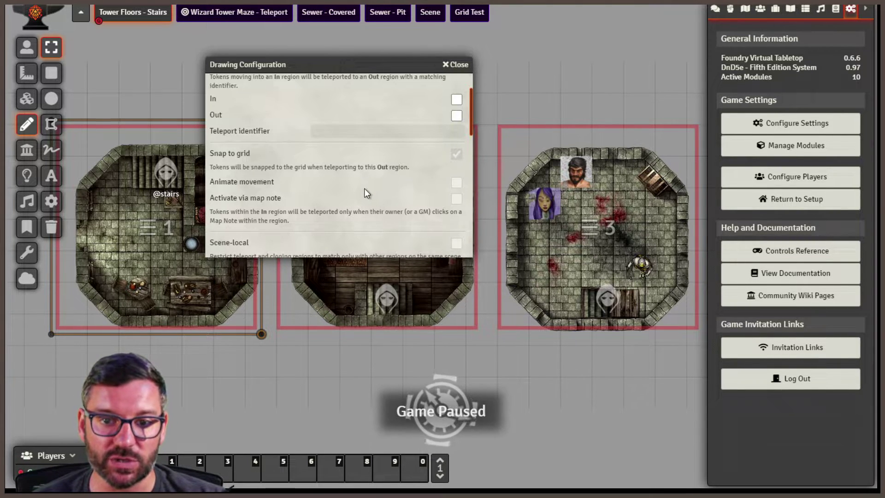
scroll(365, 193, down, 4)
scroll(353, 178, up, 2)
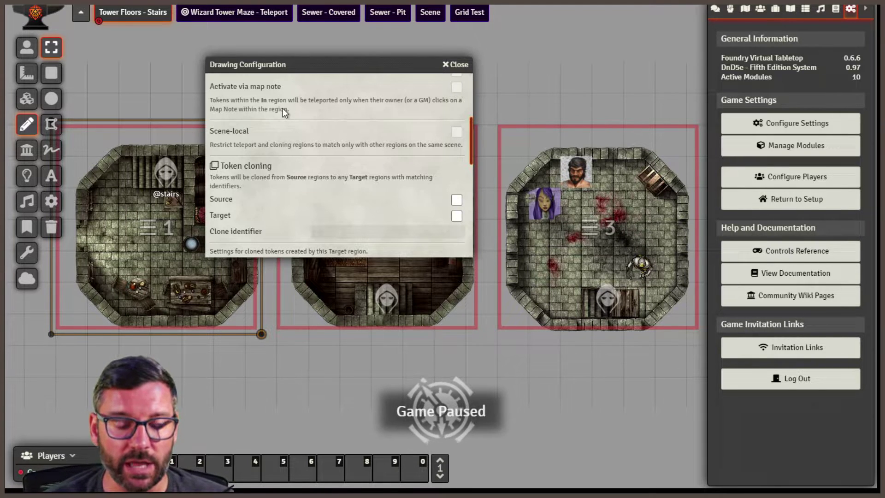
scroll(332, 148, down, 1)
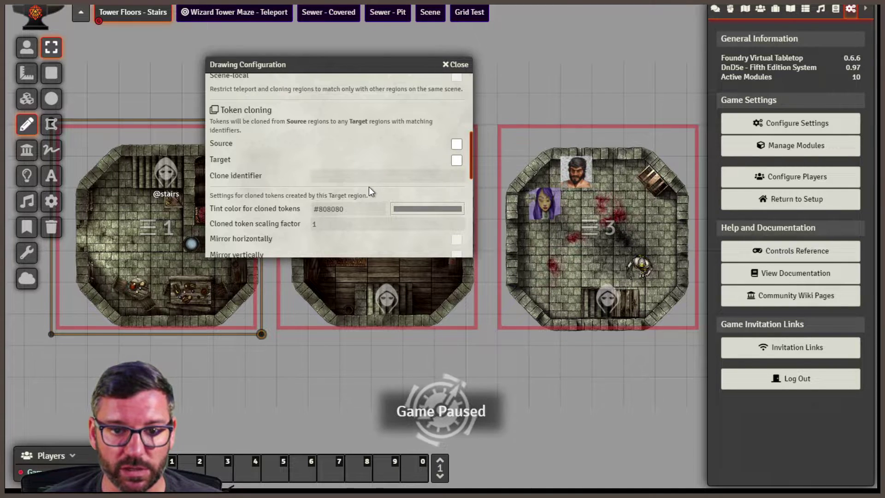
scroll(369, 187, down, 3)
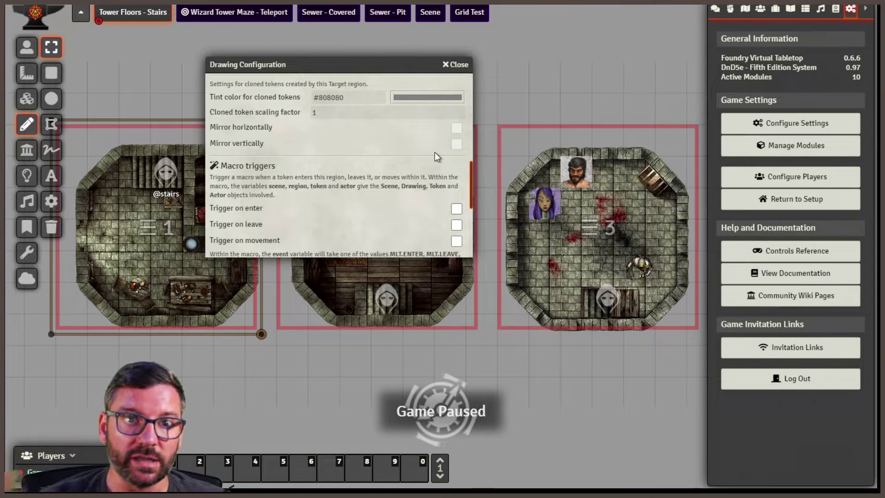
scroll(358, 162, down, 1)
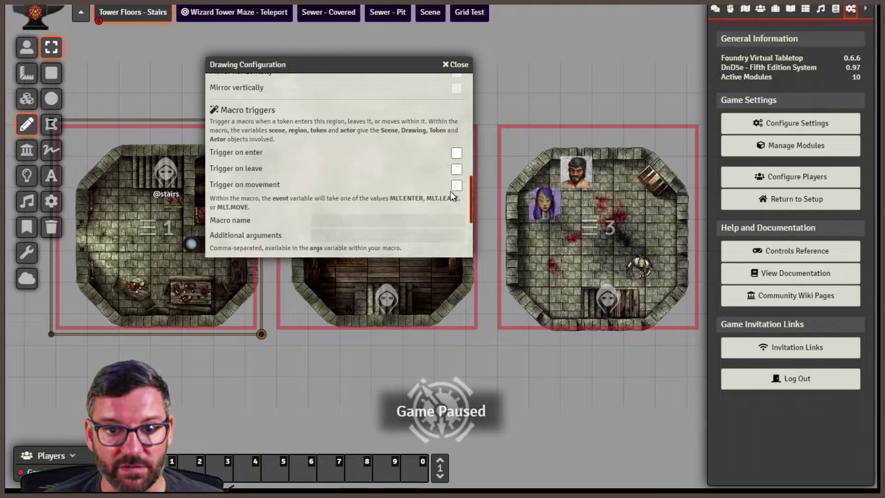
scroll(308, 209, down, 3)
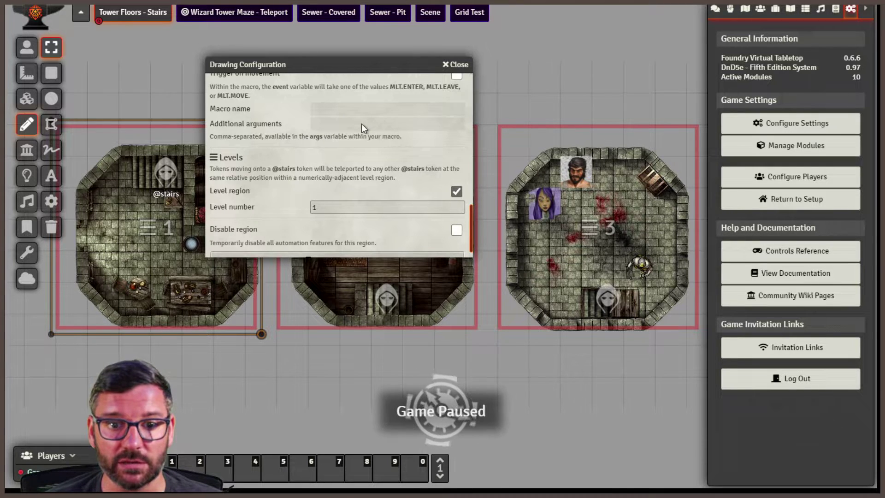
scroll(362, 124, down, 1)
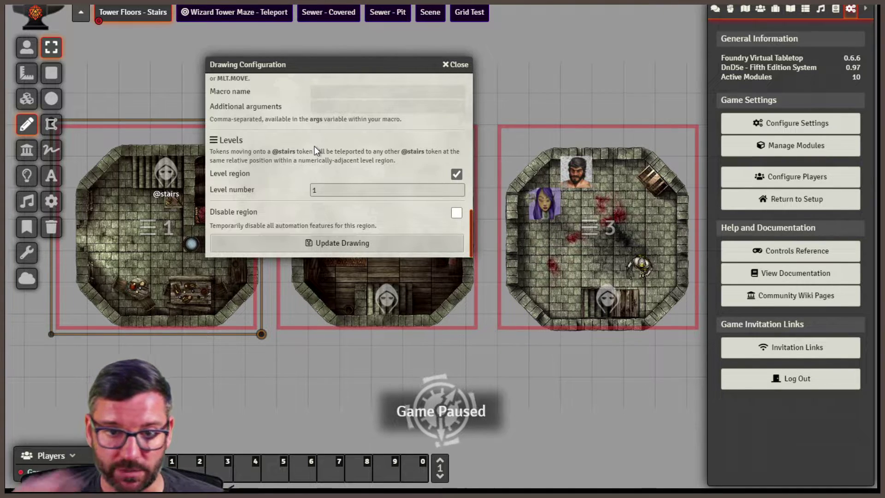
mouse_move(327, 69)
mouse_down()
mouse_move(376, 89)
mouse_move(477, 342)
mouse_move(418, 302)
mouse_up()
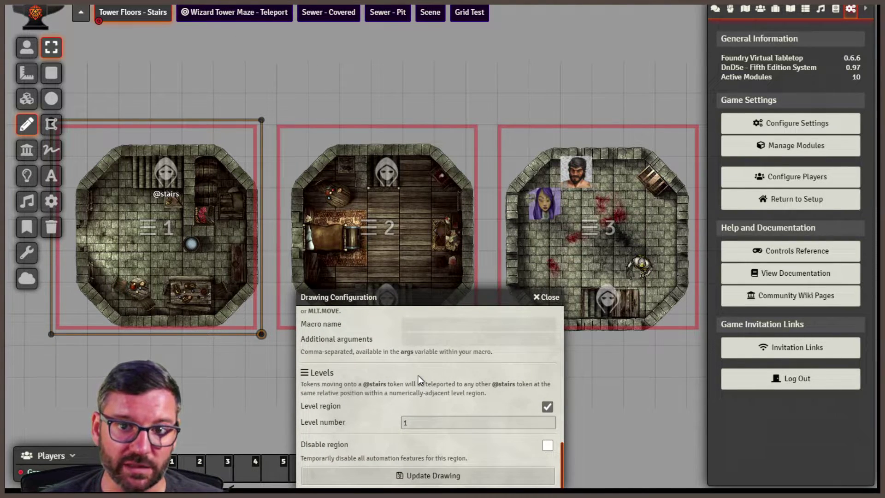
mouse_move(419, 297)
mouse_down()
mouse_move(415, 306)
mouse_move(384, 105)
mouse_move(372, 80)
mouse_up()
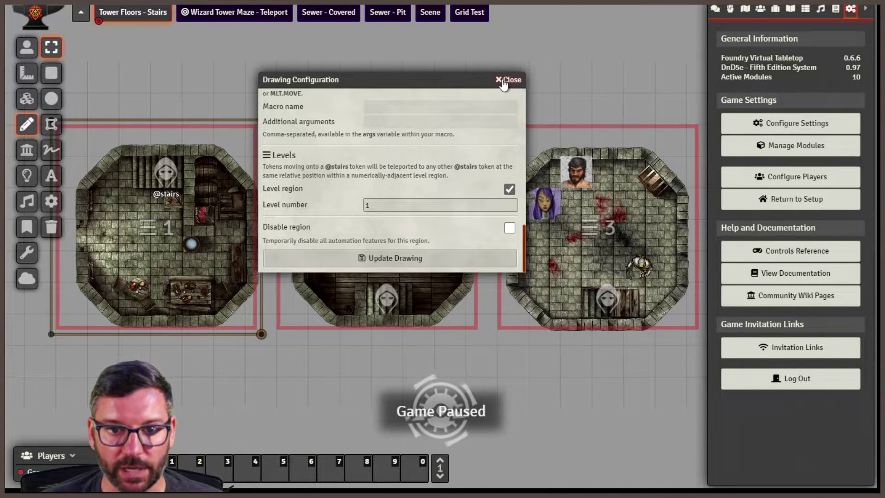
scroll(410, 159, up, 10)
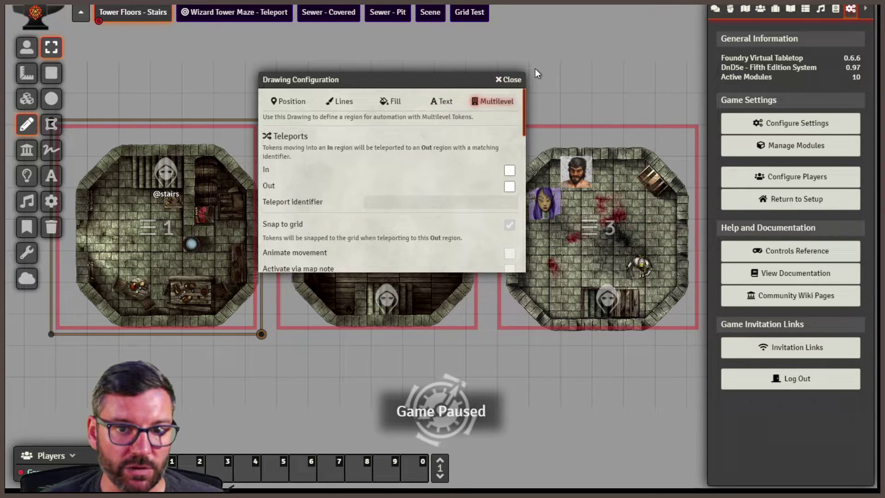
click(509, 79)
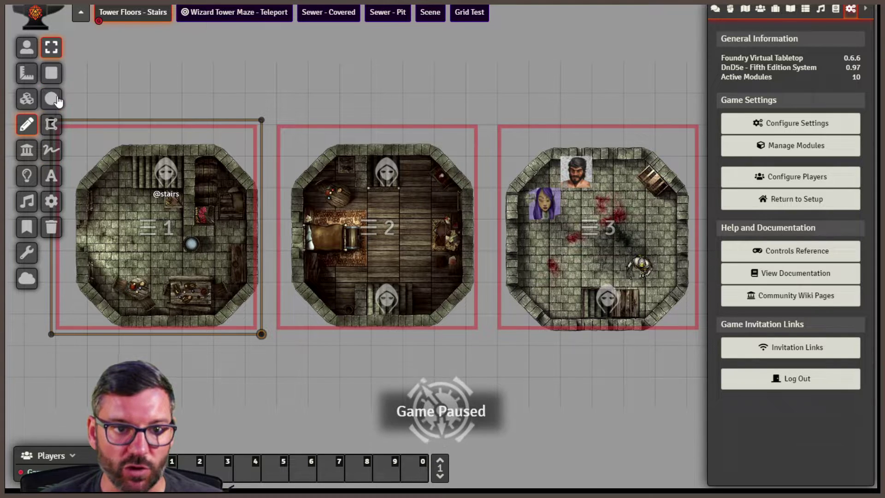
- Reopen the floor 1 region's configuration to check where its Multilevel settings are, and close it without changes
double_click(212, 131)
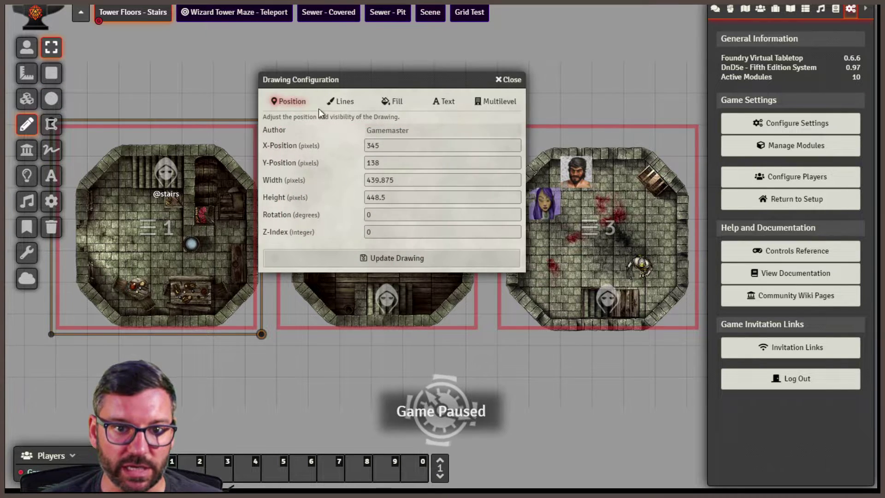
click(497, 102)
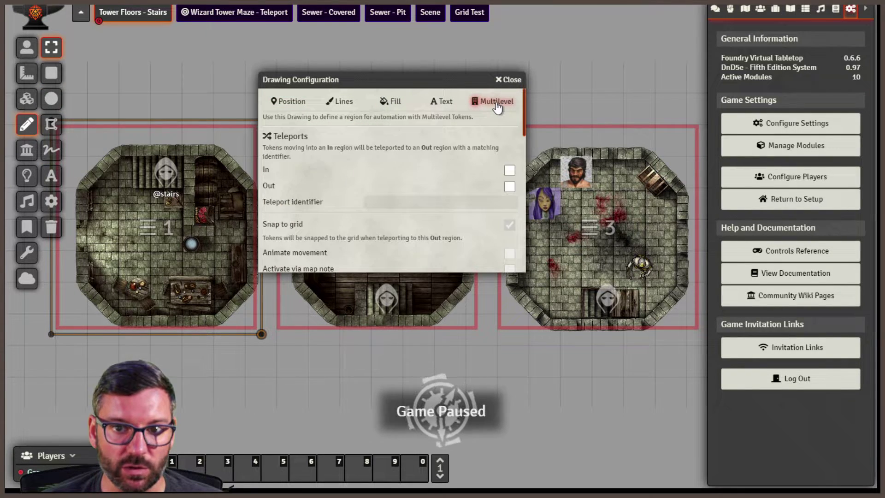
click(513, 80)
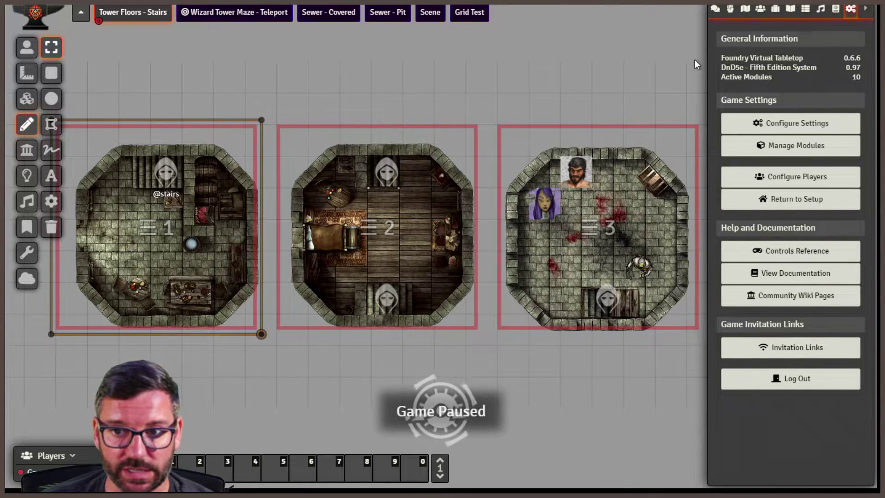
- Show the actors list and delete the three rectangular region drawings surrounding floors 1, 2 and 3
click(761, 9)
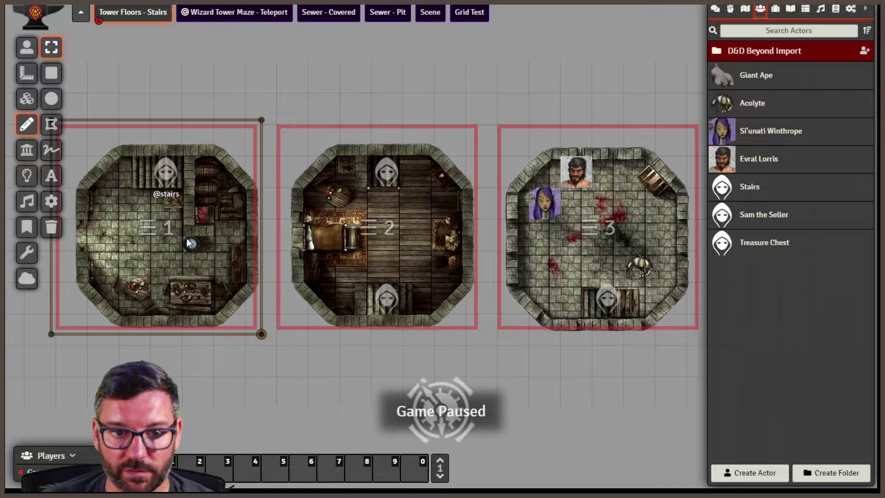
click(208, 130)
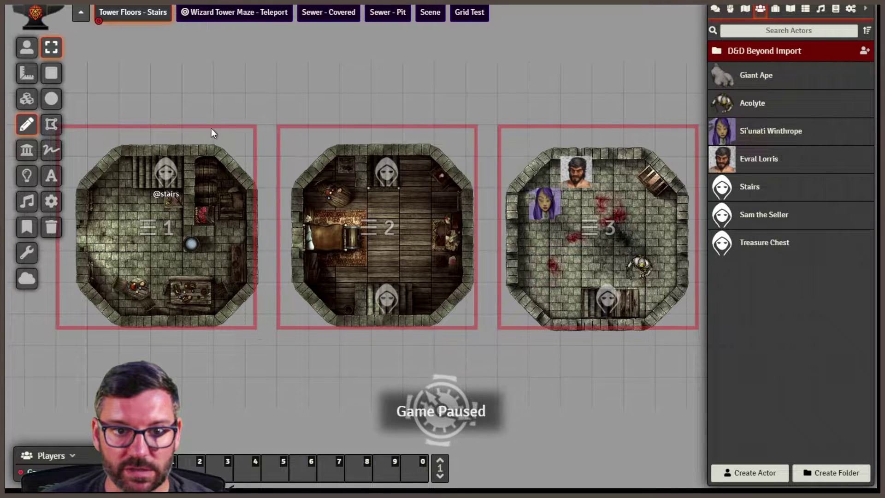
click(252, 132)
key(Delete)
click(314, 126)
key(Delete)
click(517, 129)
key(Delete)
- Delete all four stairs tokens: one on the first floor, two on the second and one on the third
click(26, 47)
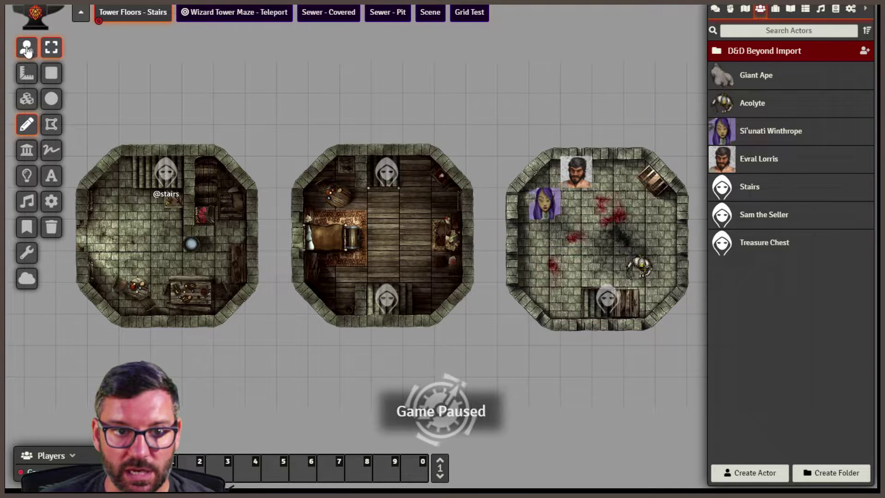
click(165, 169)
key(Delete)
click(390, 178)
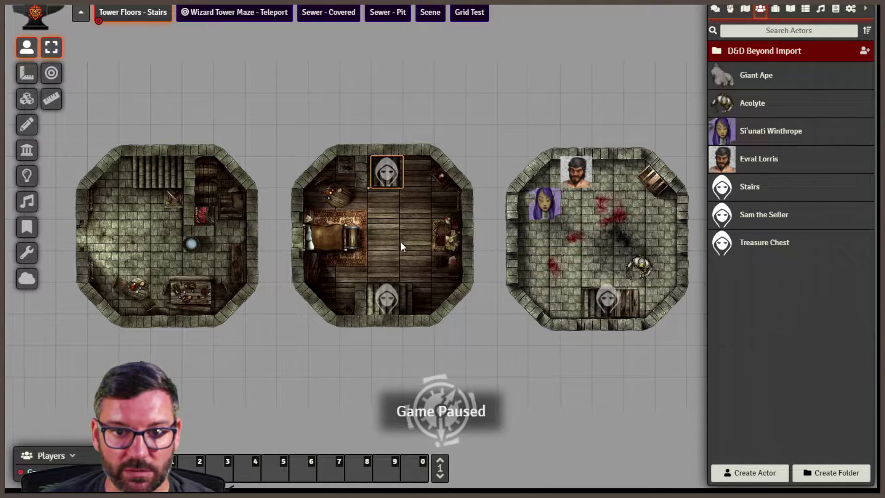
key(Delete)
click(392, 302)
key(Delete)
click(607, 299)
key(Delete)
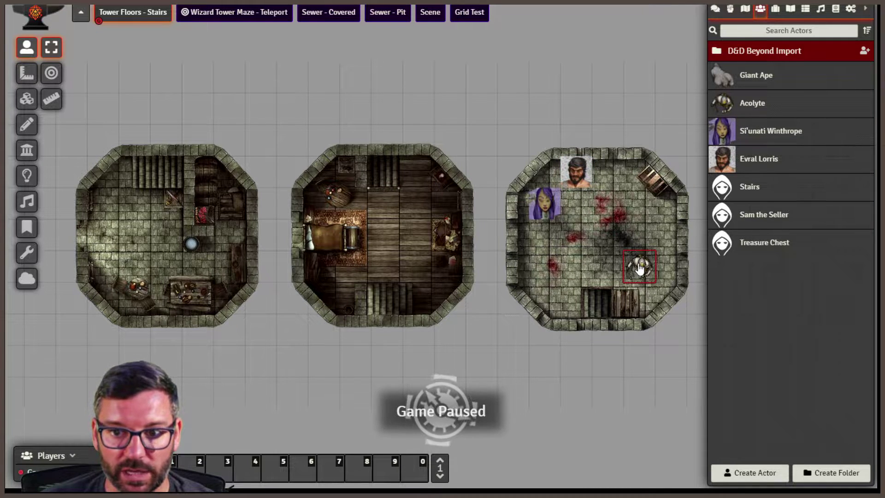
- Move the purple-haired token to the first floor, the bearded man to the second, and the Acolyte to the third floor's centre
click(536, 204)
drag(535, 204, 175, 229)
drag(571, 173, 378, 226)
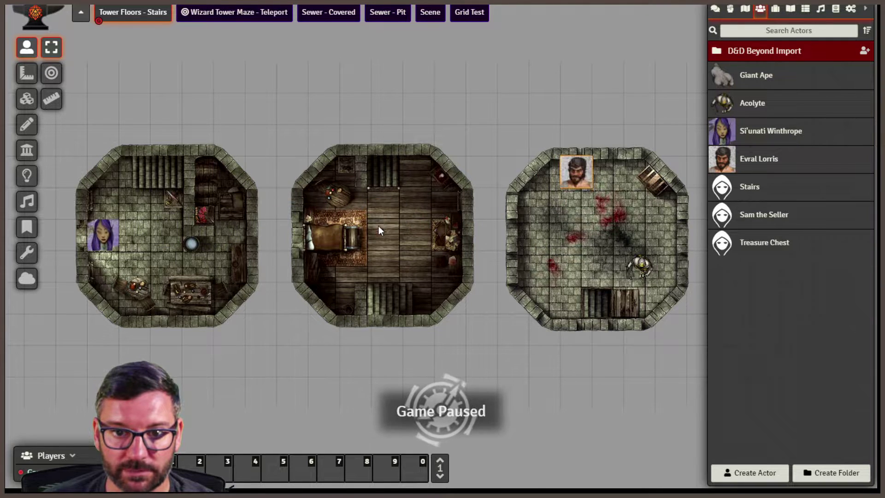
drag(641, 267, 628, 254)
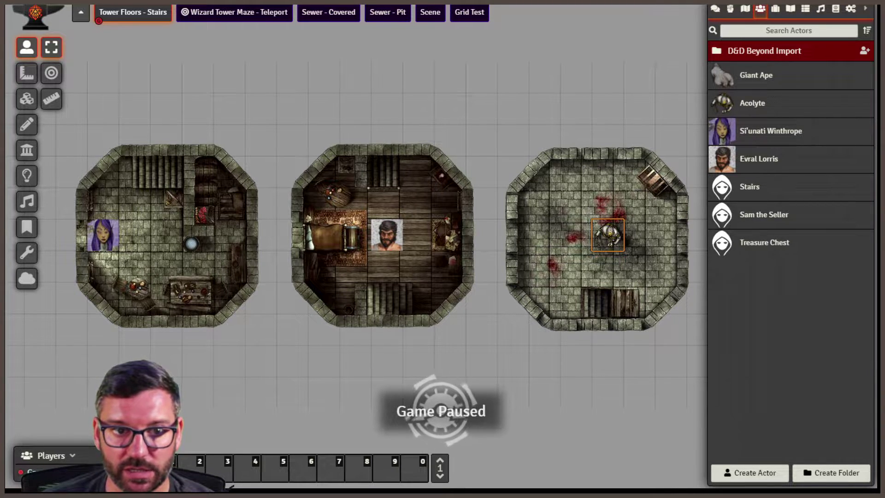
- Draw a small rectangle over the first-floor stairs and paste copies onto both second-floor staircases and the third-floor staircase
click(27, 124)
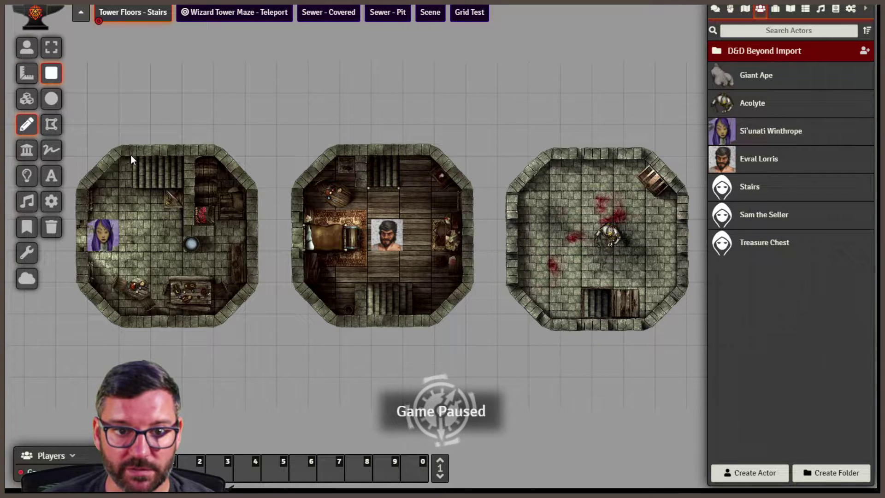
mouse_move(131, 157)
mouse_down()
mouse_move(190, 190)
mouse_move(170, 192)
mouse_up()
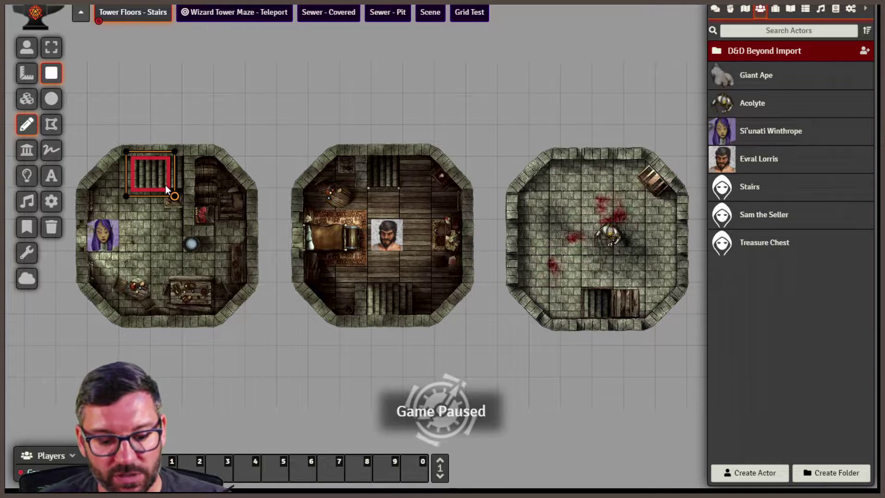
key(ctrl+c)
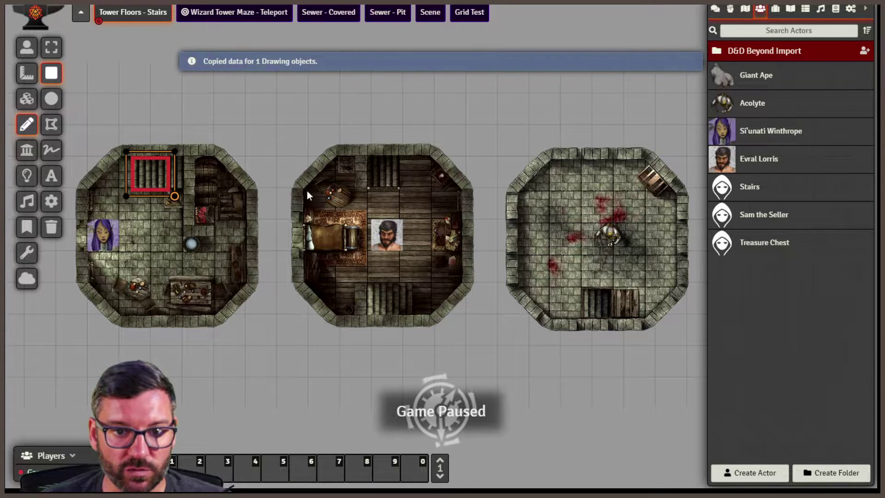
click(389, 171)
key(ctrl+v)
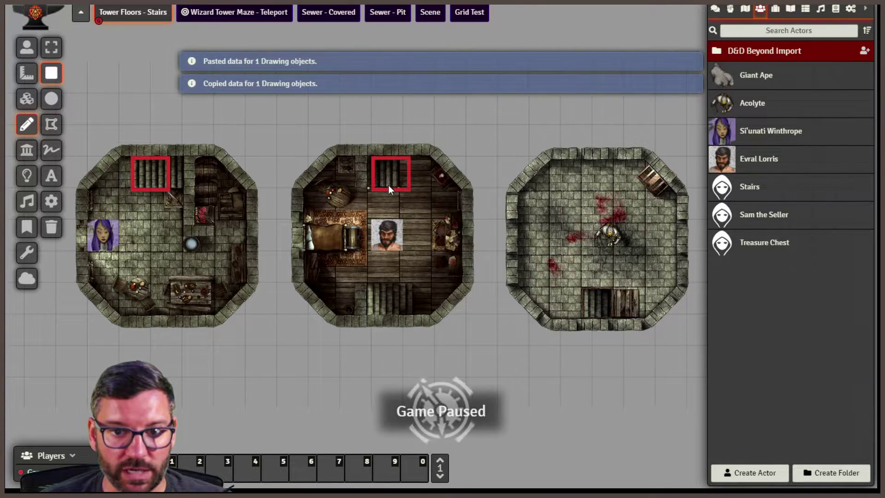
key(ctrl+v)
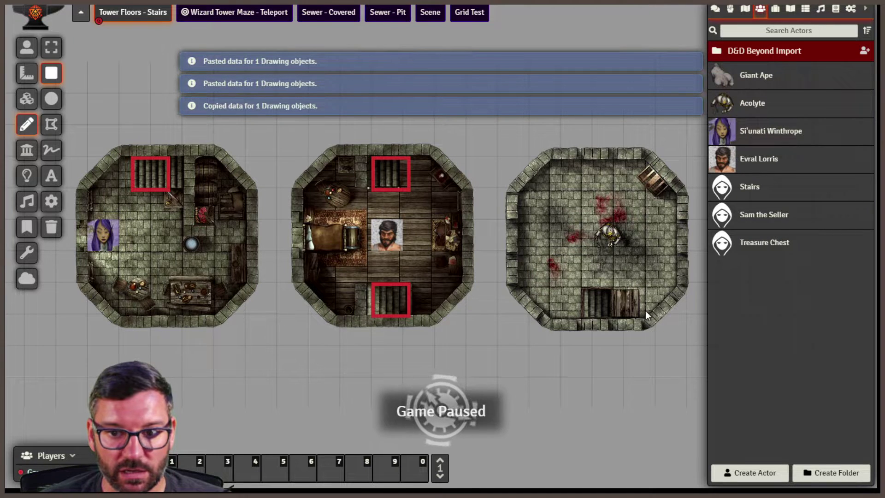
key(ctrl+v)
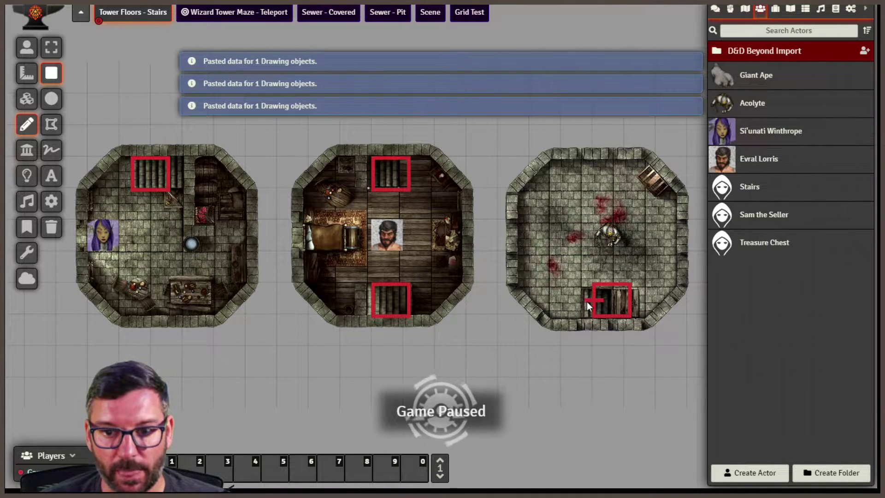
- Delete the stray rectangle drawn beside the third-floor stairs and switch to selecting drawings
drag(599, 297, 576, 276)
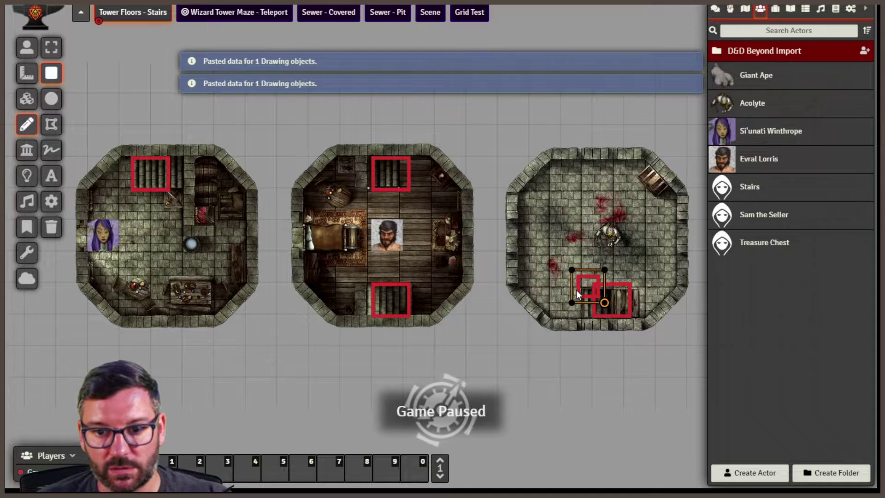
key(Delete)
click(51, 47)
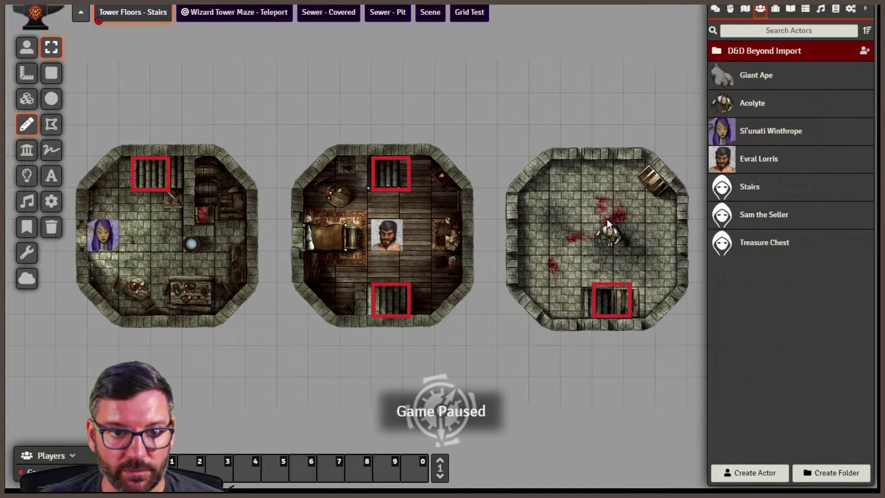
- Delete the small rectangles over the staircases: one on the third floor, two on the second and one on the first
drag(613, 303, 596, 301)
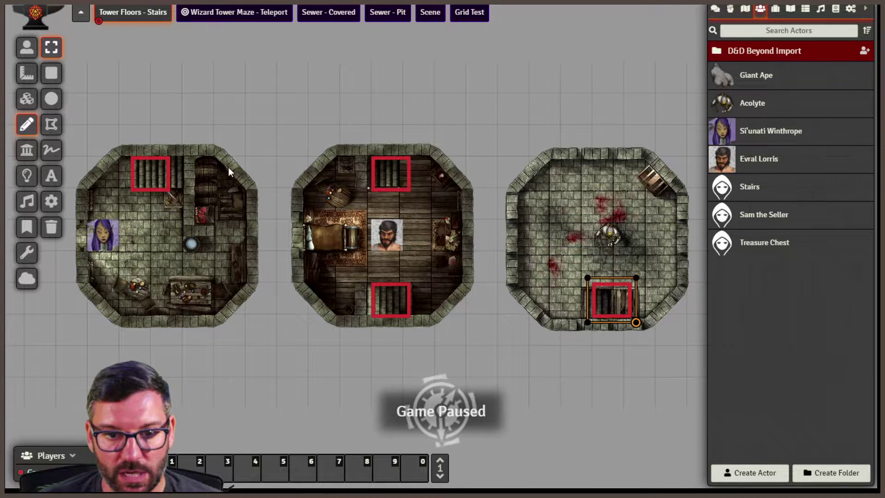
click(203, 134)
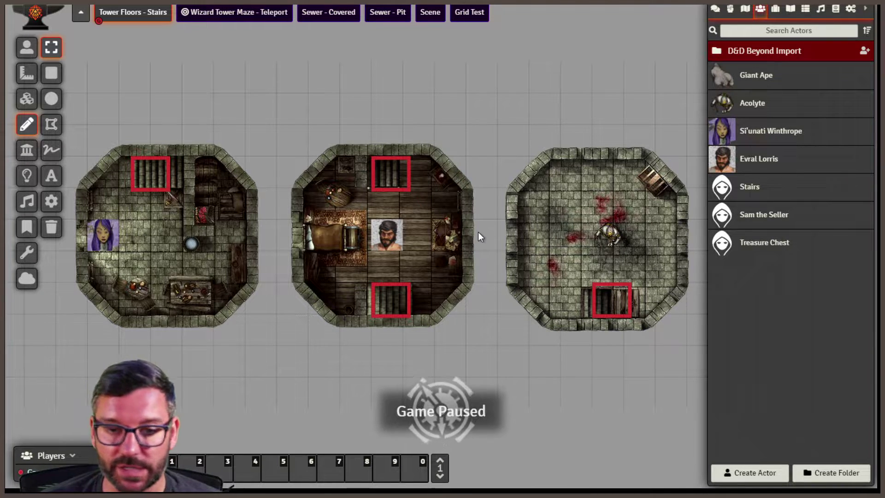
click(589, 300)
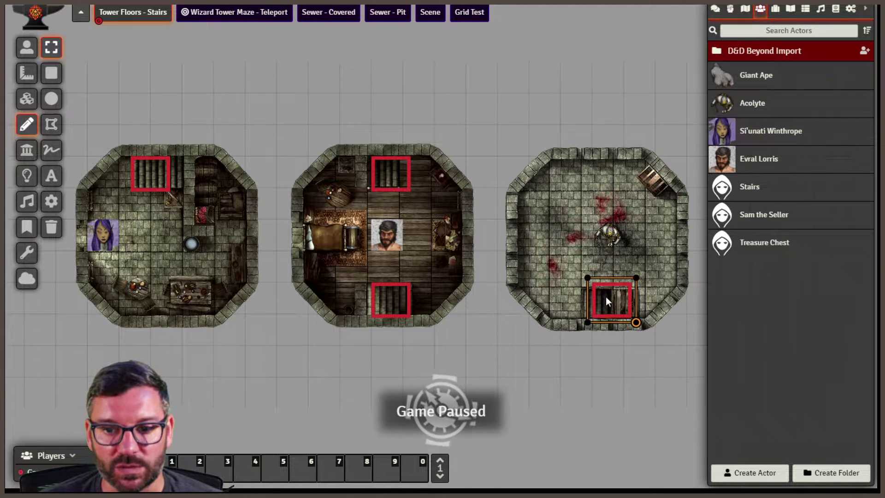
key(Delete)
click(409, 291)
key(Delete)
click(391, 180)
key(Delete)
click(145, 180)
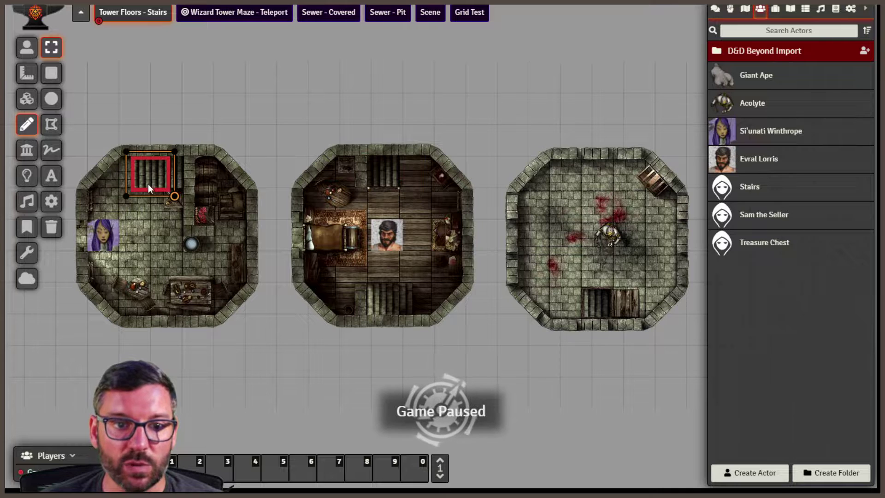
key(Delete)
- Draw a rectangle of about 457 by 449 pixels around the whole first floor and place a pasted copy around the second floor
click(51, 73)
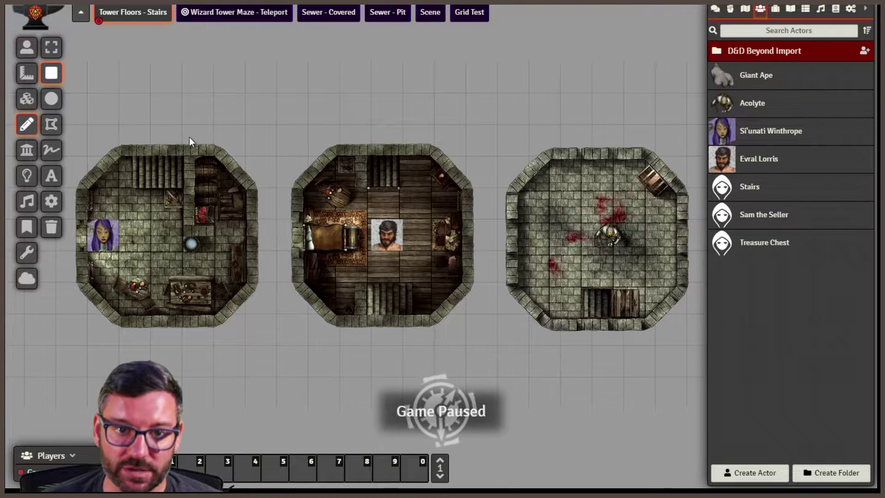
drag(68, 125, 278, 332)
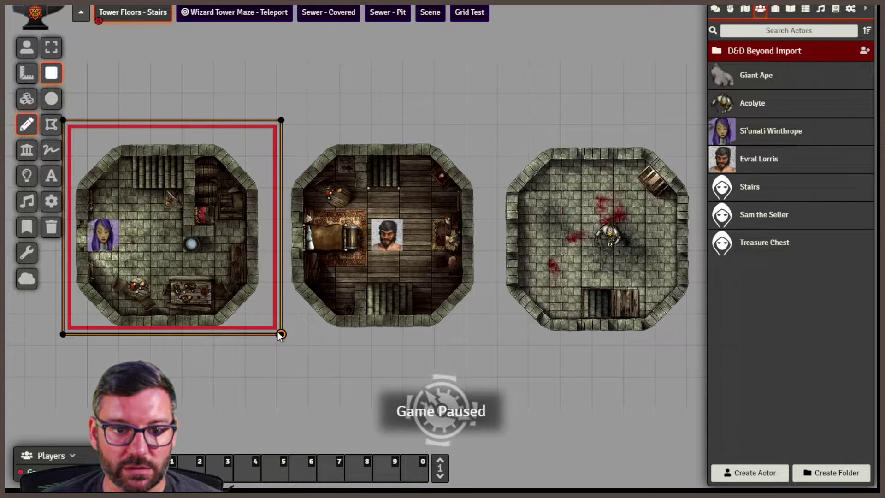
key(ctrl+c)
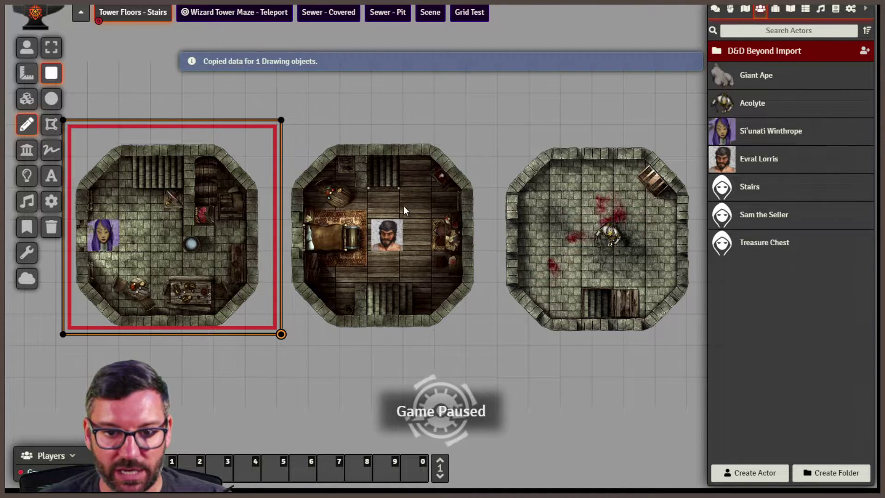
key(ctrl+v)
drag(388, 158, 347, 171)
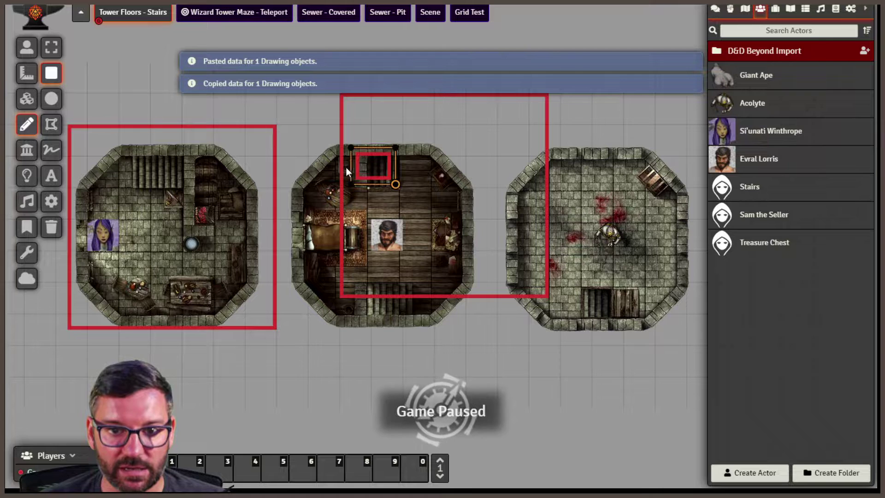
key(Delete)
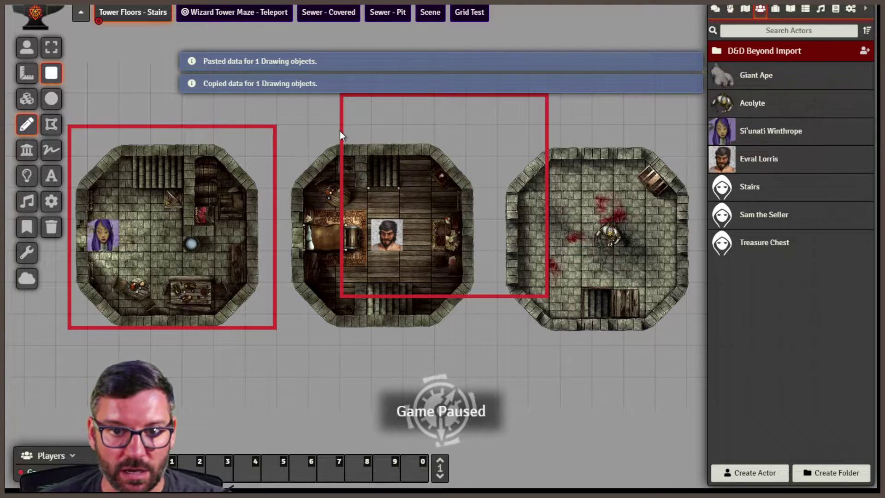
click(51, 46)
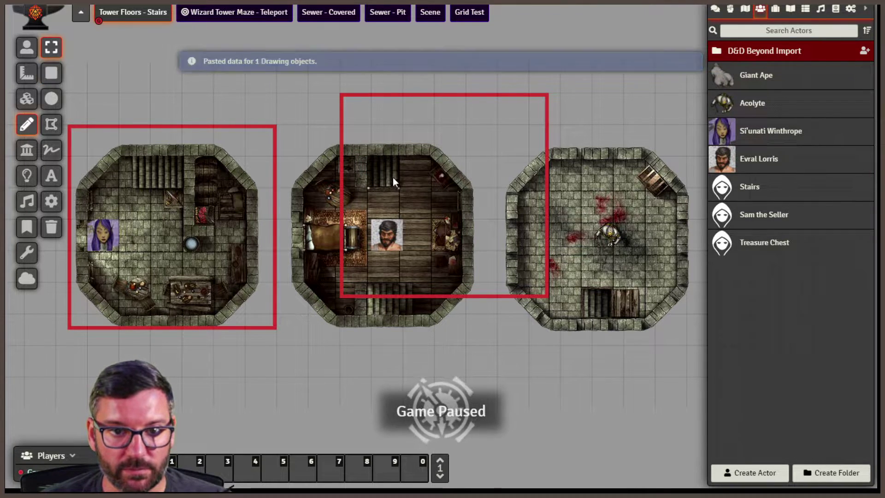
mouse_move(342, 191)
mouse_down()
mouse_move(318, 228)
mouse_move(284, 224)
mouse_up()
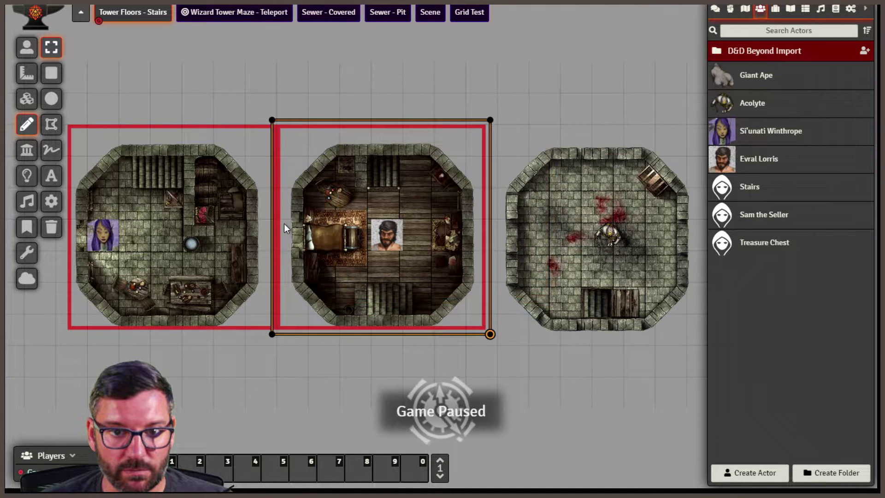
- Paste another copy around the third floor and shift the first-floor rectangle slightly away from the second-floor one
click(640, 193)
key(ctrl+v)
drag(623, 214, 494, 154)
drag(239, 126, 227, 127)
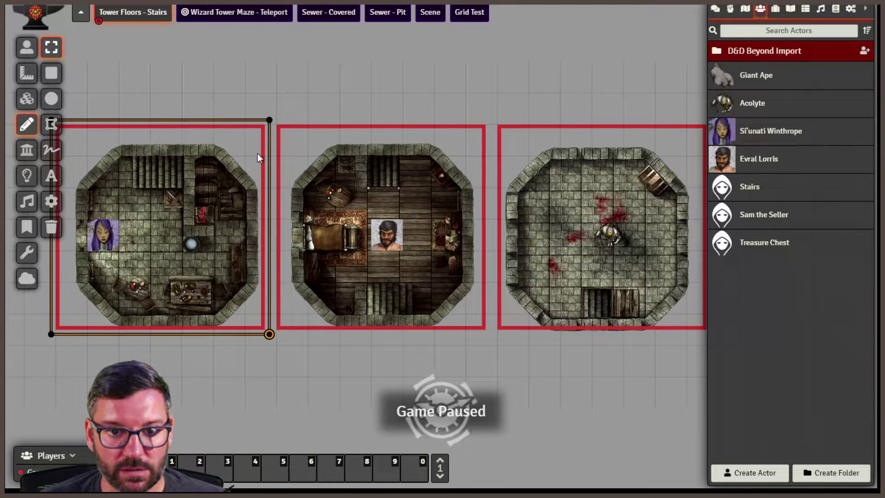
click(318, 358)
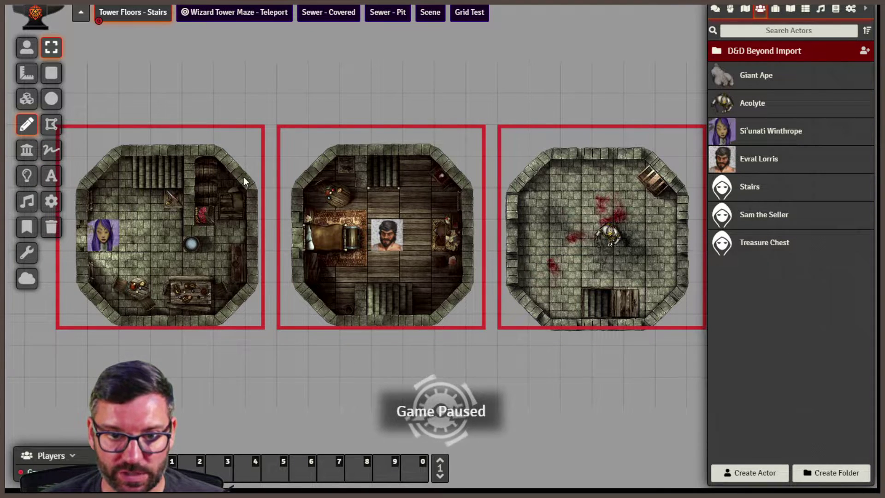
- Make the first-floor rectangle a Multilevel level region with level number 1
double_click(186, 125)
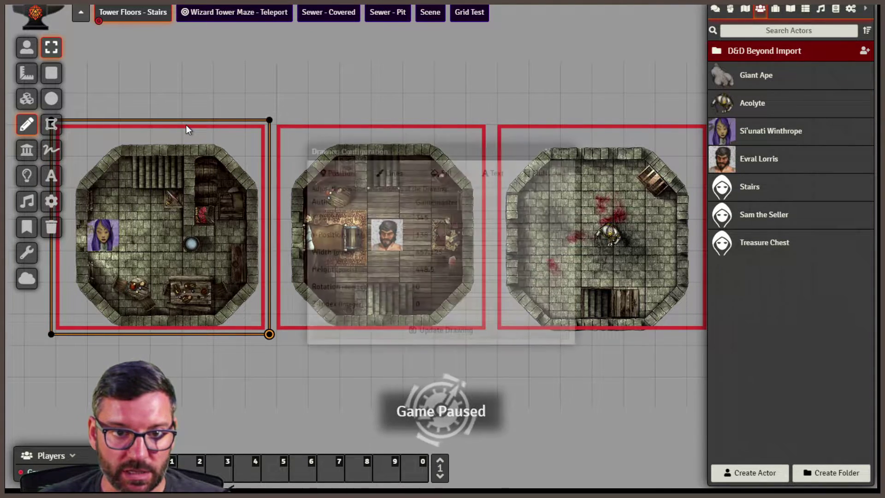
click(544, 175)
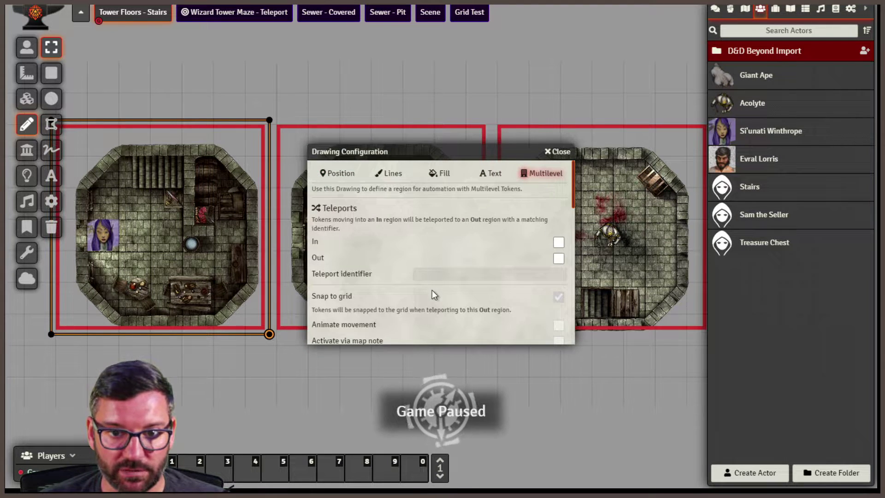
scroll(433, 295, down, 6)
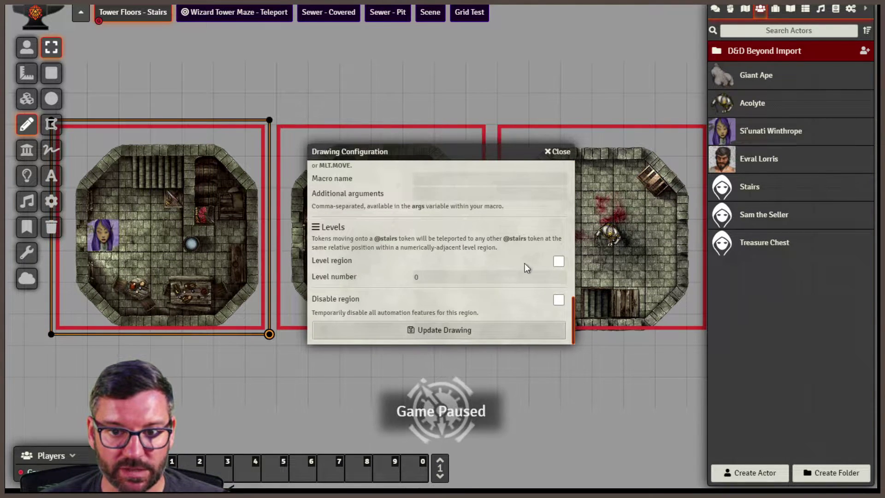
click(559, 261)
click(380, 276)
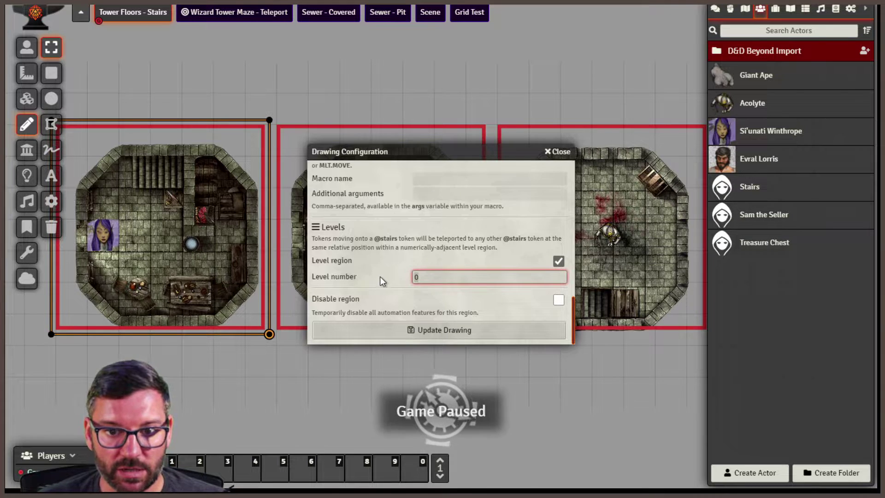
text(1)
click(432, 330)
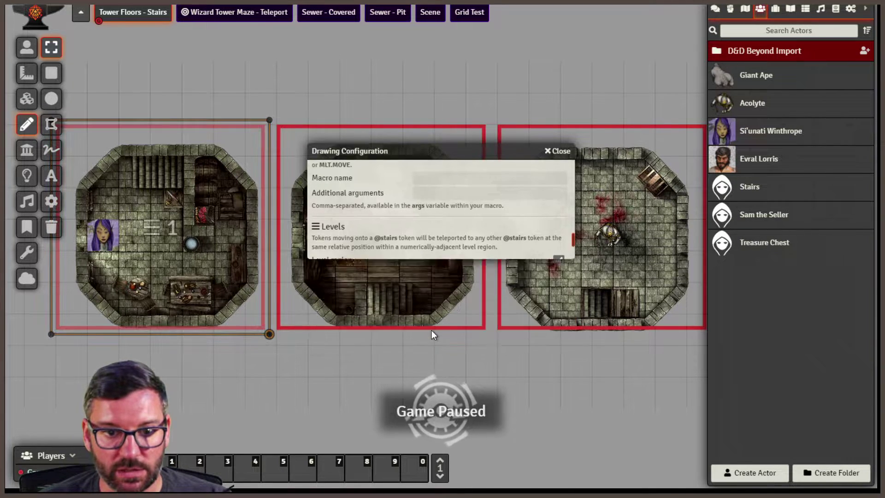
- Make the second-floor rectangle a Multilevel level region with level number 2
double_click(389, 125)
click(547, 174)
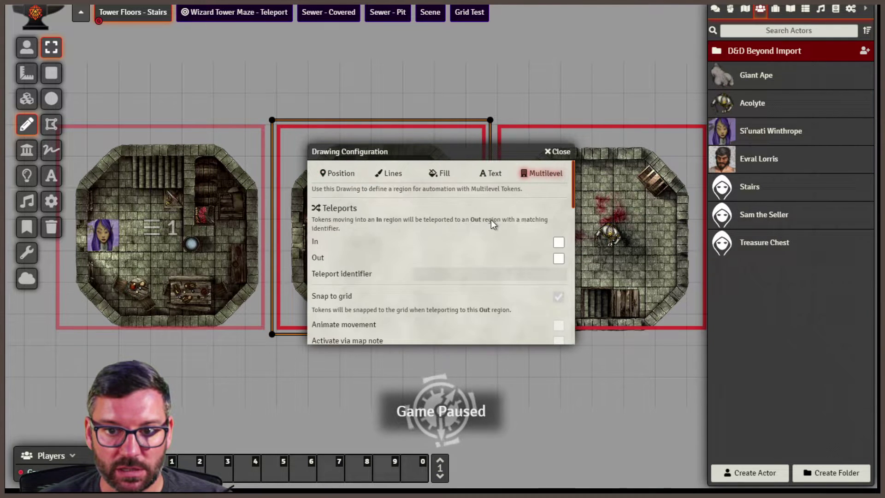
scroll(477, 273, down, 5)
click(558, 261)
key(Tab)
text(2)
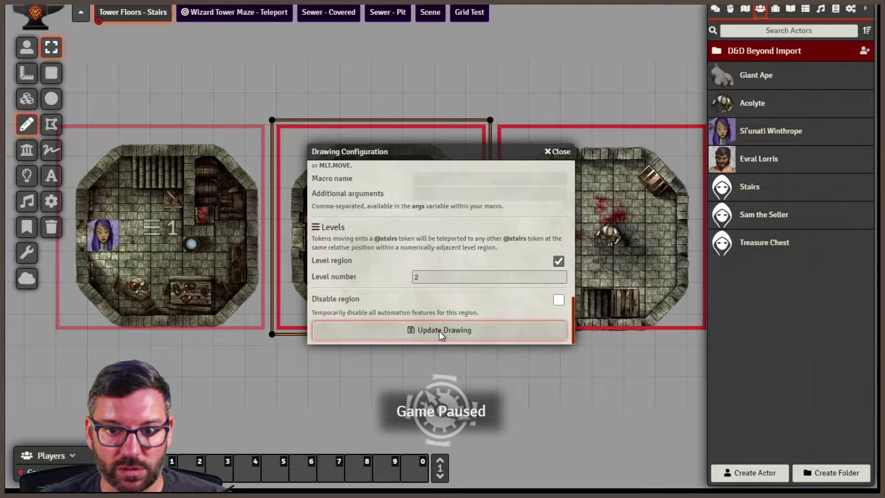
click(439, 331)
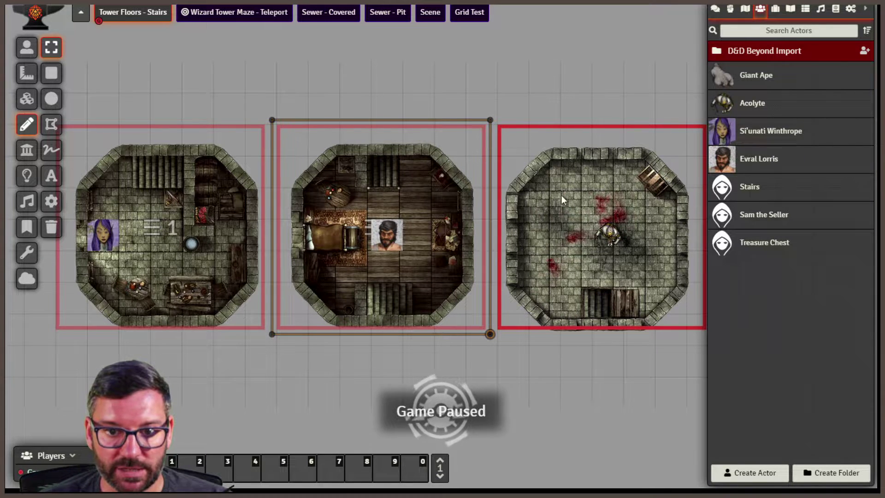
- Make the third-floor rectangle a Multilevel level region with level number 3
click(549, 123)
click(547, 129)
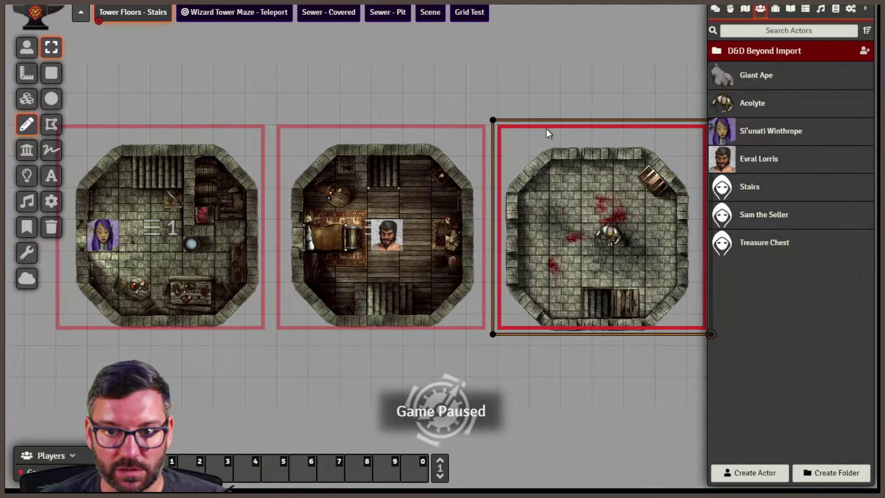
double_click(546, 128)
click(543, 173)
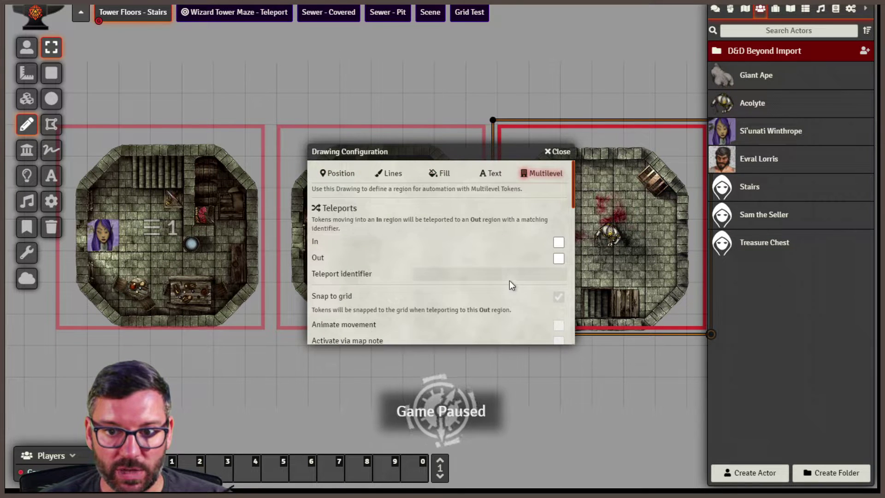
scroll(510, 281, down, 5)
click(558, 261)
double_click(423, 281)
text(1)
click(398, 332)
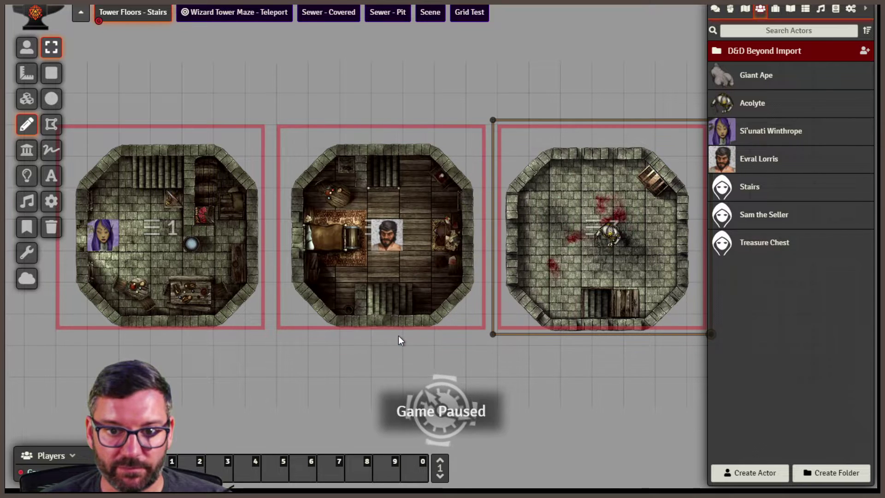
- Move the bearded man and the Acolyte one square up and to the right, off their floors' level labels, and deselect
click(27, 47)
drag(386, 233, 419, 204)
drag(613, 233, 640, 205)
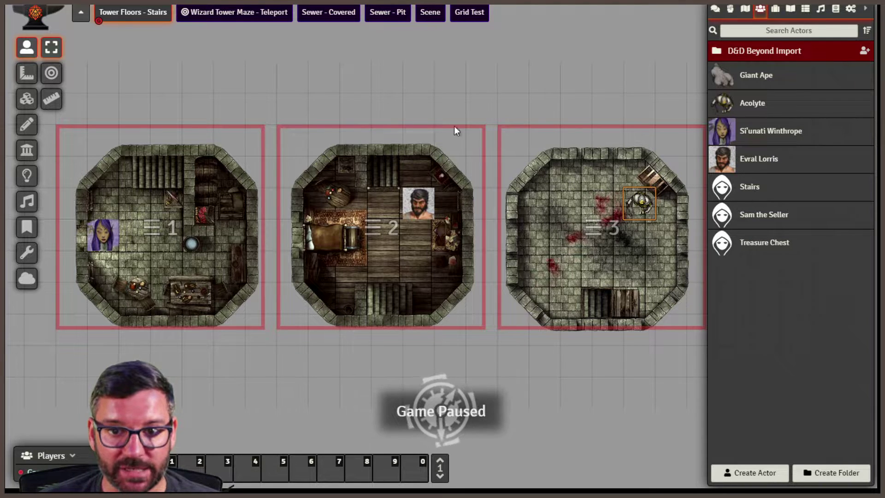
click(534, 132)
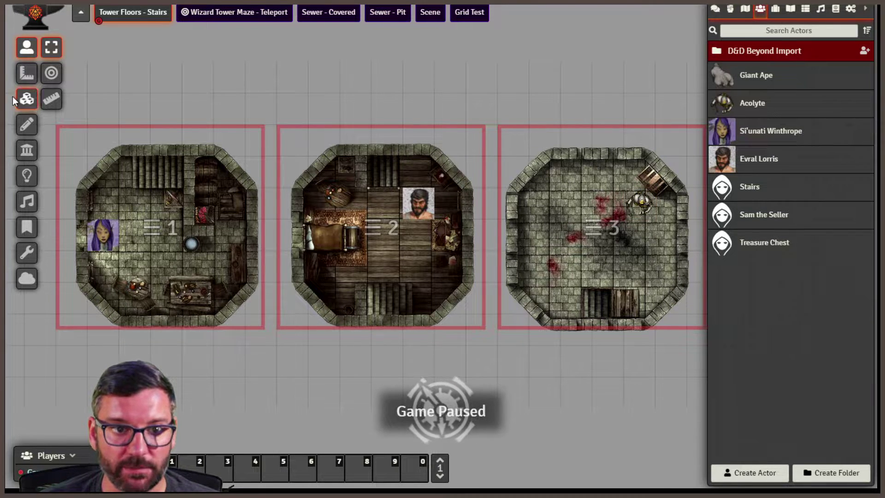
- Review the Levels section of the third-floor region's Multilevel settings for the required stairs token name
click(27, 124)
double_click(532, 169)
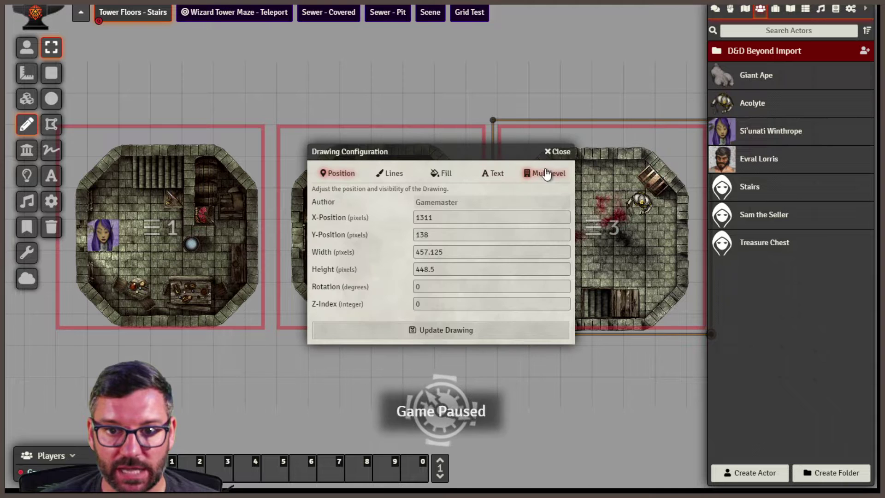
click(543, 174)
scroll(450, 285, down, 10)
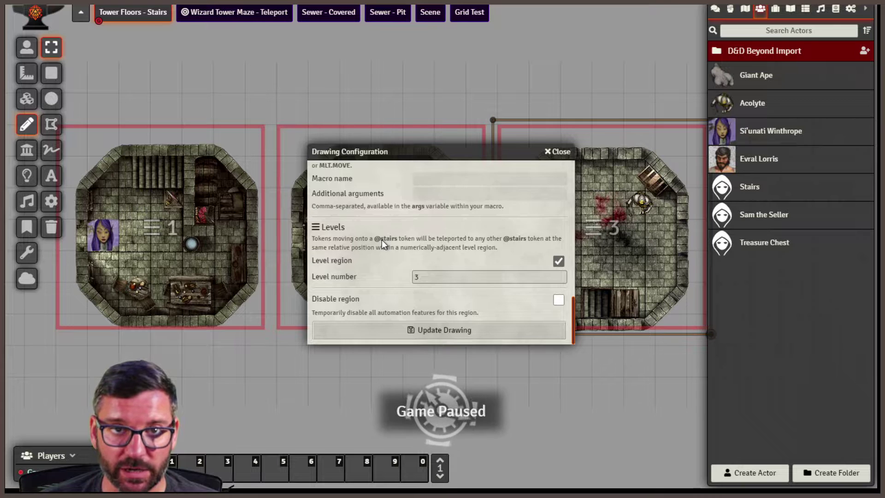
click(560, 152)
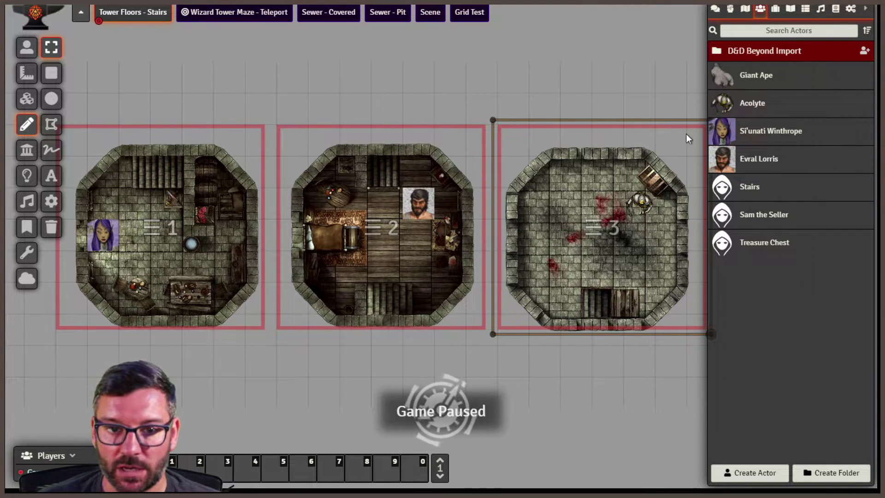
right_click(750, 196)
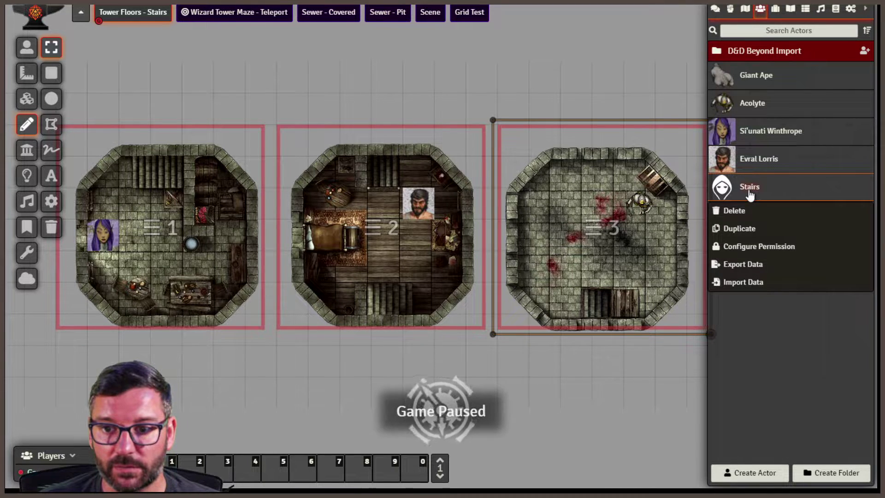
click(750, 189)
click(358, 86)
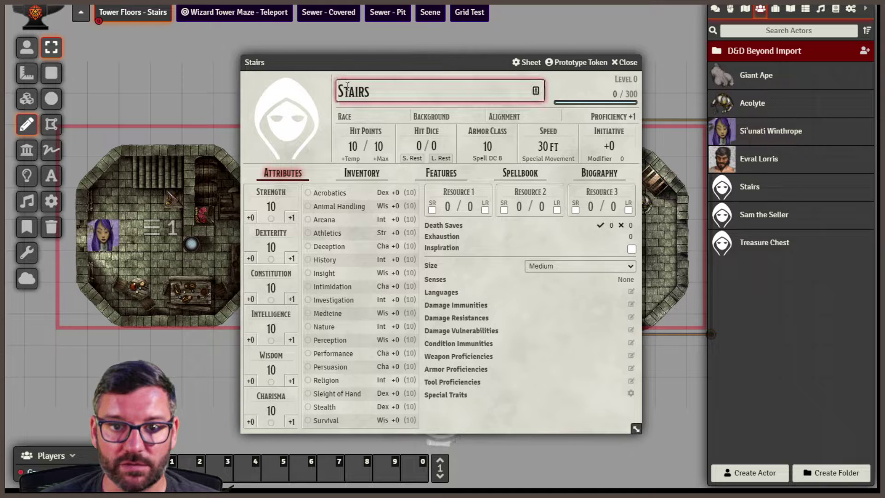
key(Right)
key(Left)
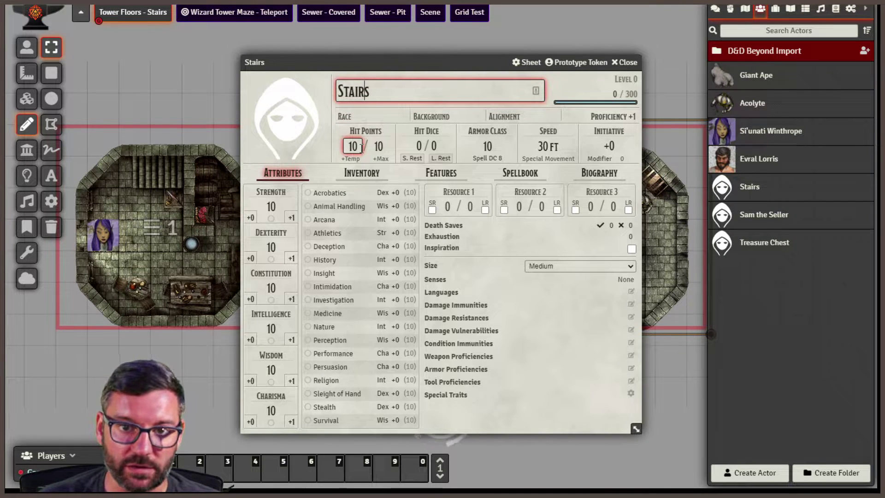
key(BackSpace)
text(STAIRS)
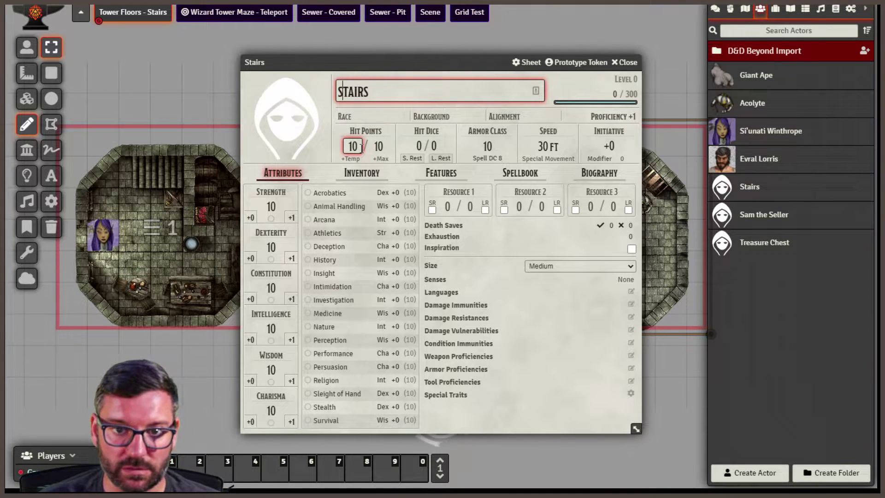
text(!)
key(BackSpace)
text(@)
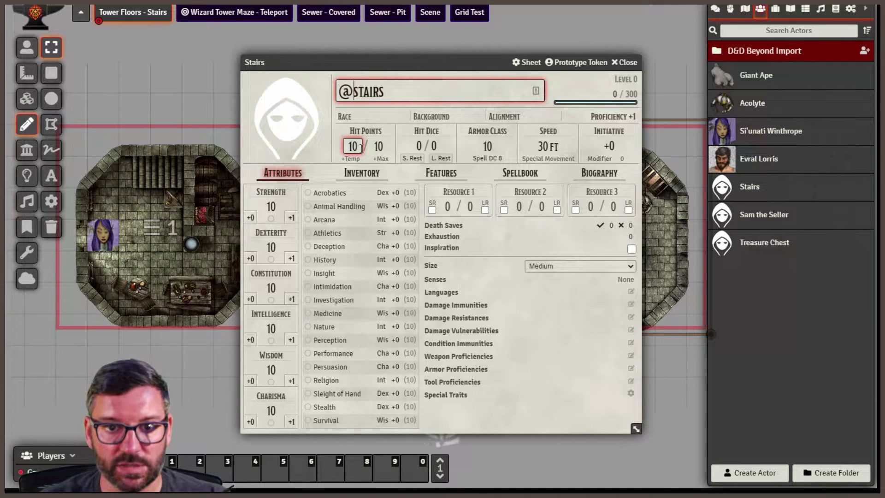
key(Return)
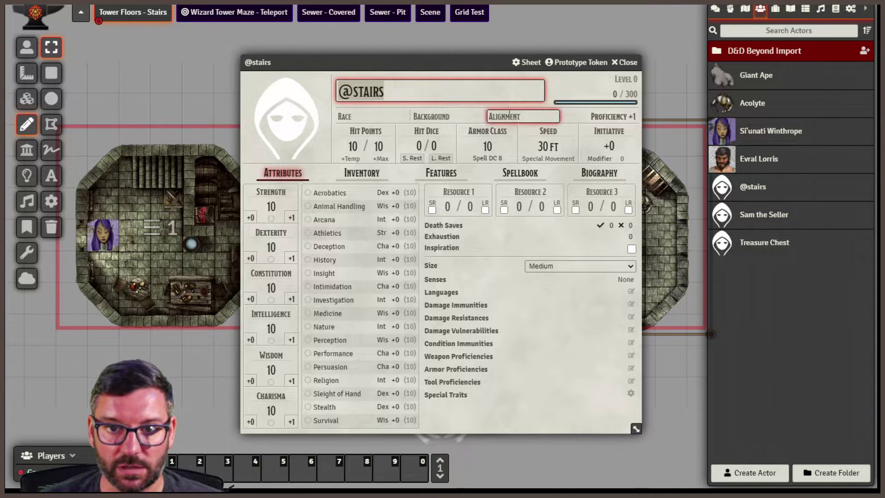
click(630, 64)
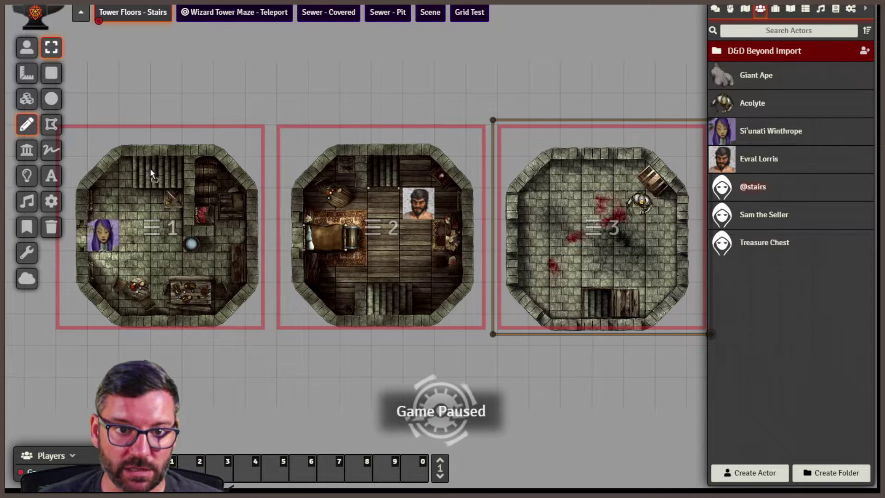
drag(162, 171, 163, 178)
double_click(173, 180)
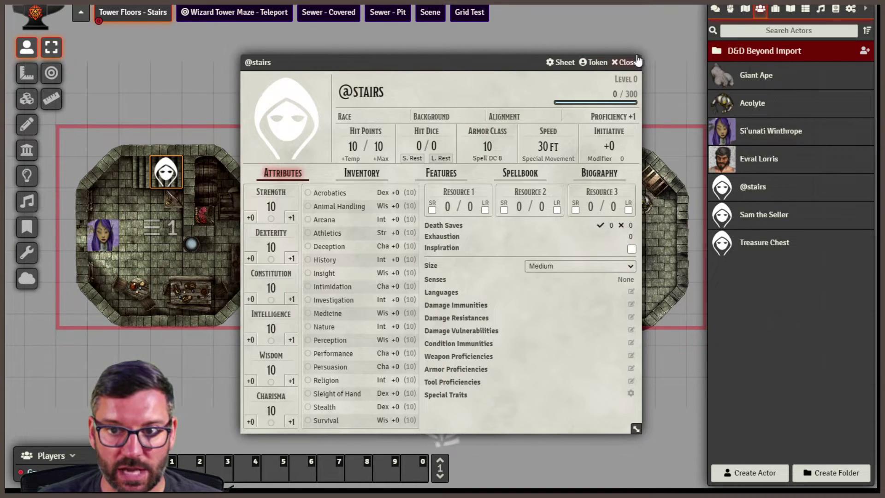
click(638, 60)
right_click(180, 184)
right_click(181, 184)
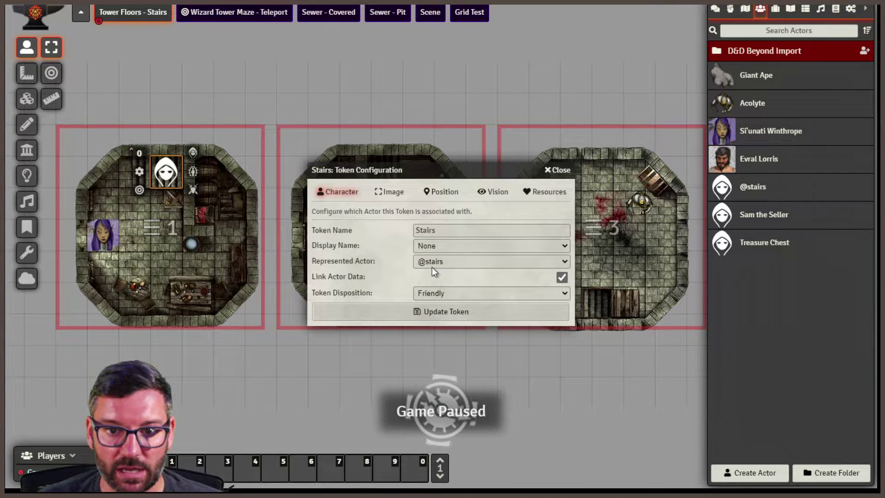
drag(452, 229, 404, 236)
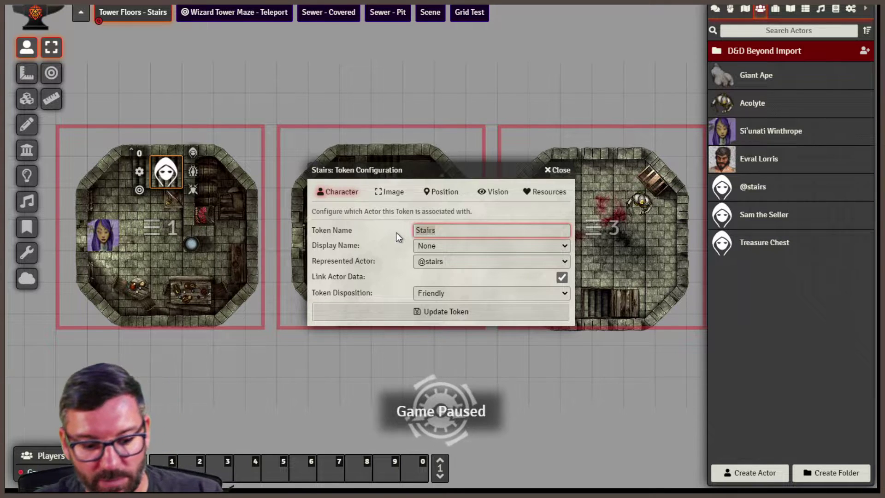
text(@stairs)
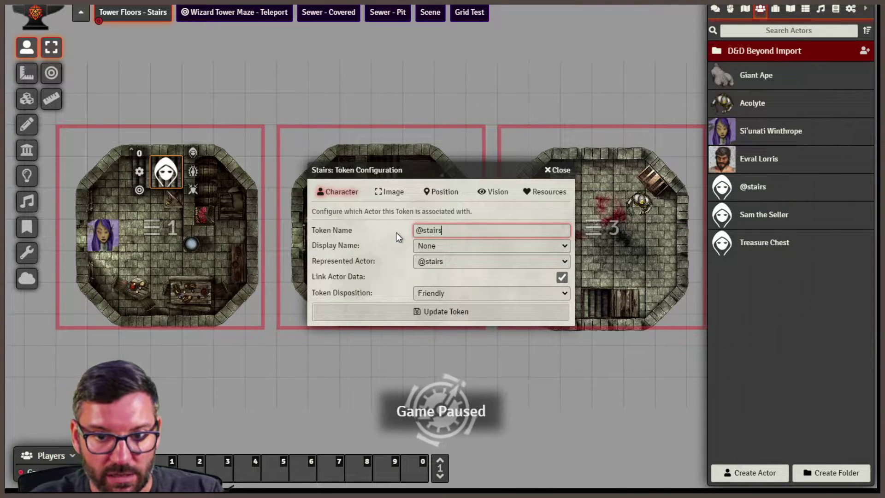
click(424, 317)
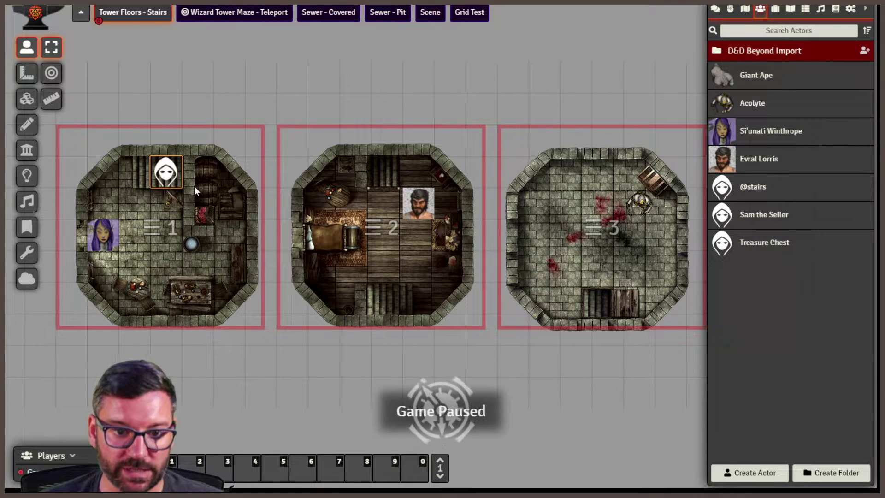
key(ctrl+c)
click(389, 169)
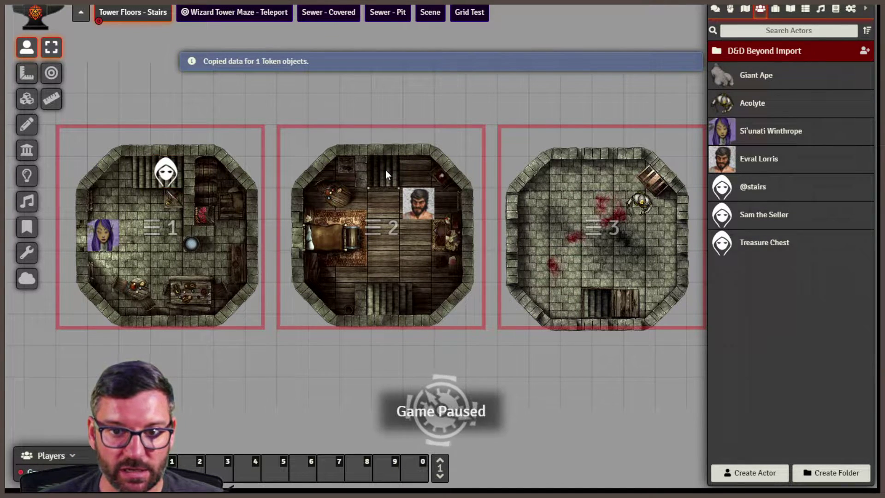
key(ctrl+v)
key(ctrl+v)
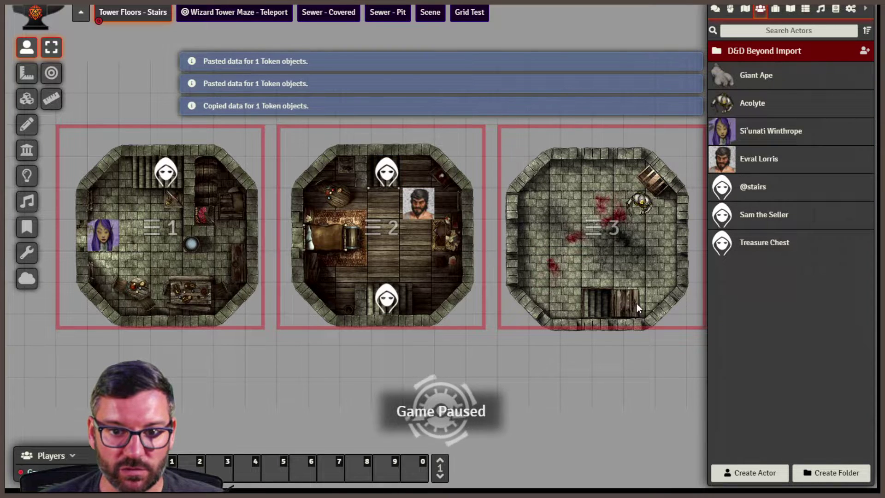
key(ctrl+v)
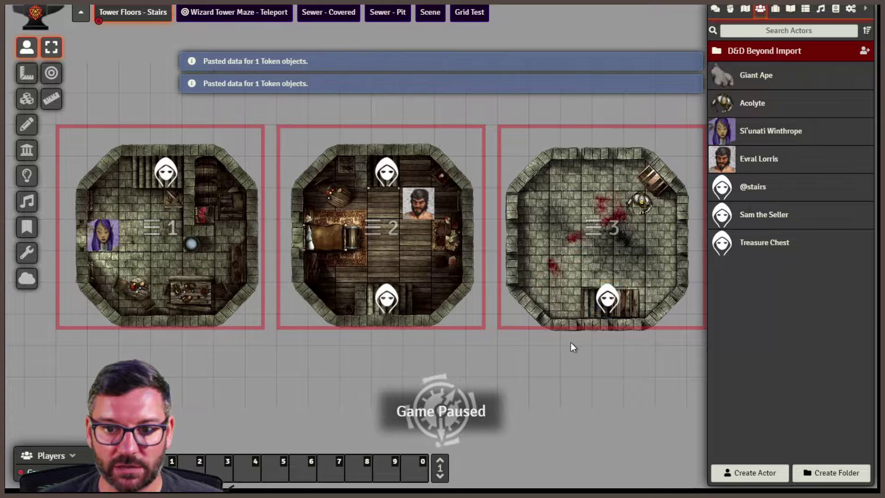
right_click(163, 173)
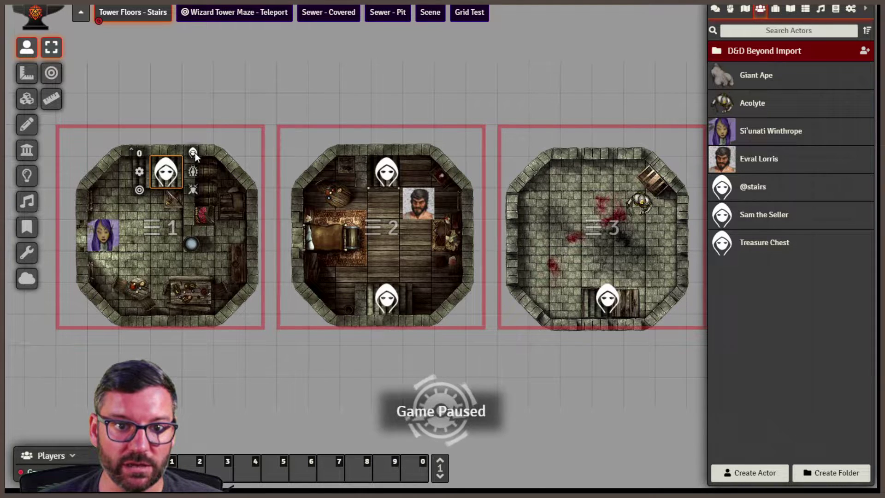
click(195, 153)
right_click(386, 172)
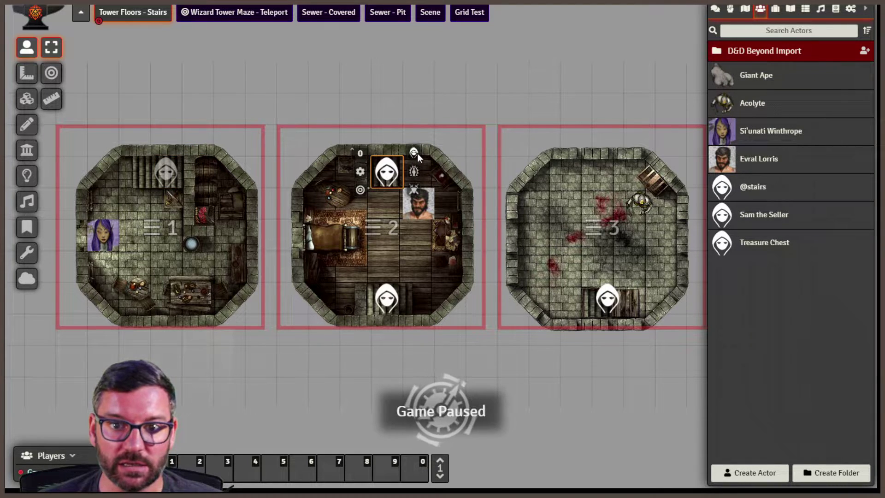
click(414, 152)
right_click(387, 297)
click(414, 279)
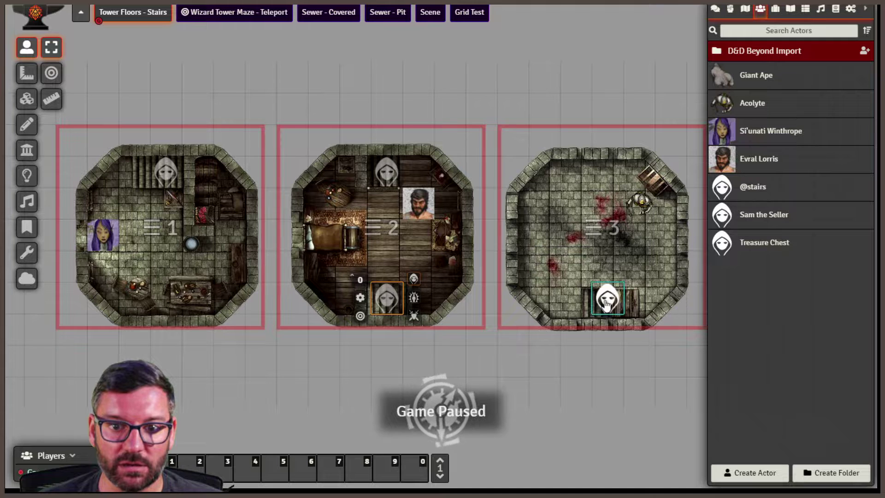
right_click(615, 305)
click(635, 280)
click(542, 121)
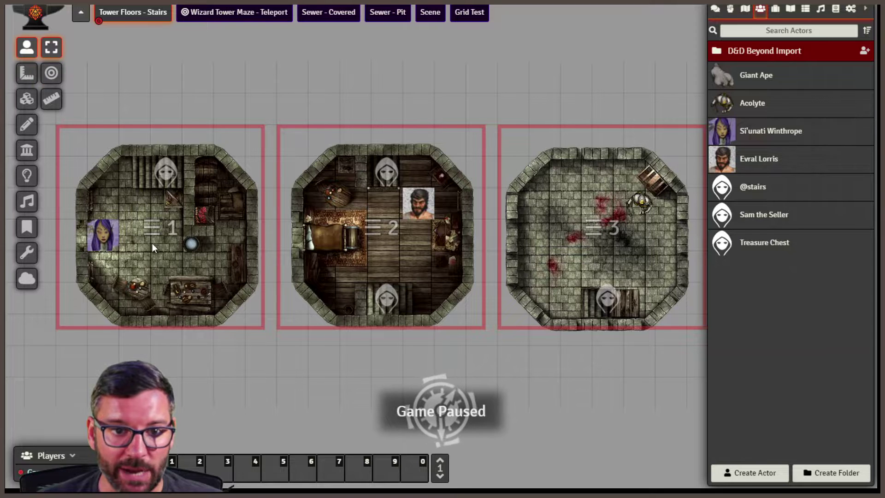
- Take the purple-haired character up the stairs from the first floor to the third, then move her off the staircase
drag(102, 238, 166, 185)
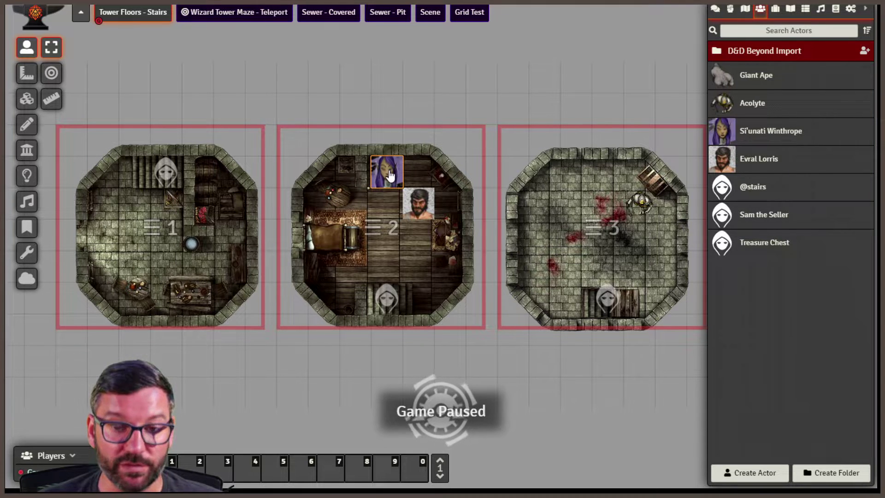
drag(391, 176, 395, 238)
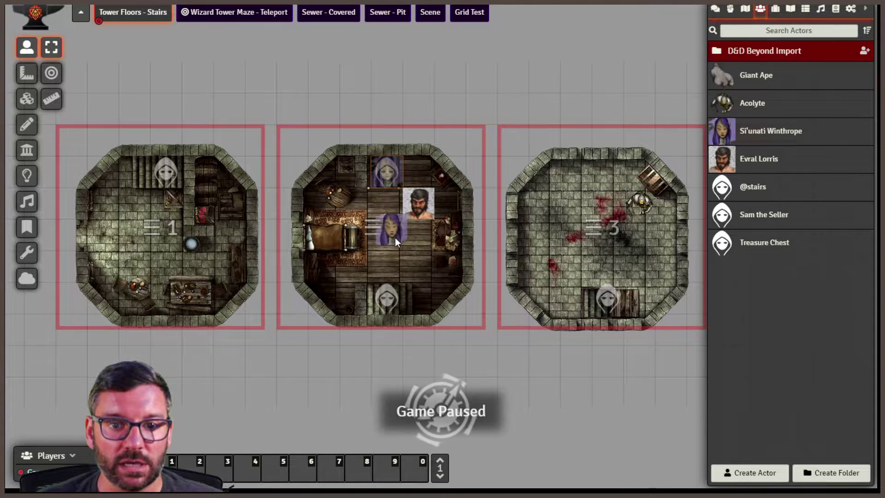
drag(389, 298, 391, 305)
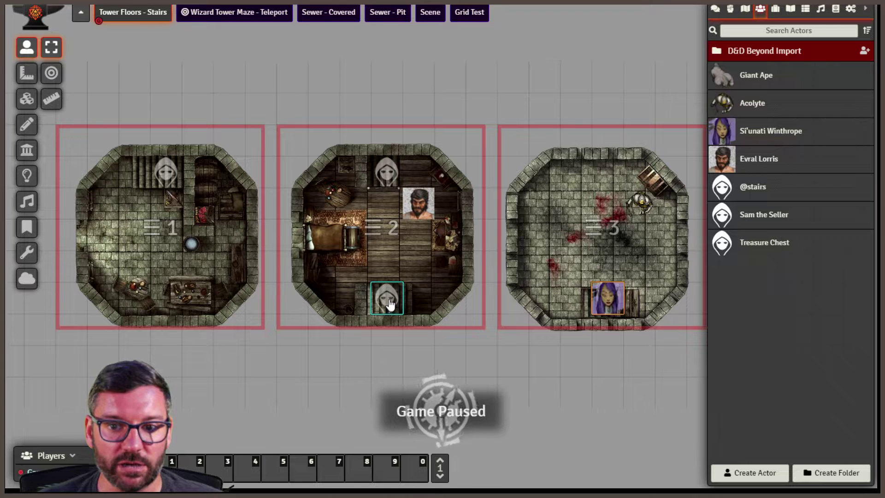
drag(611, 299, 549, 238)
- Take the Acolyte down to the second floor and the bearded man down to the first, then return him to the first-floor stairs
drag(645, 198, 612, 300)
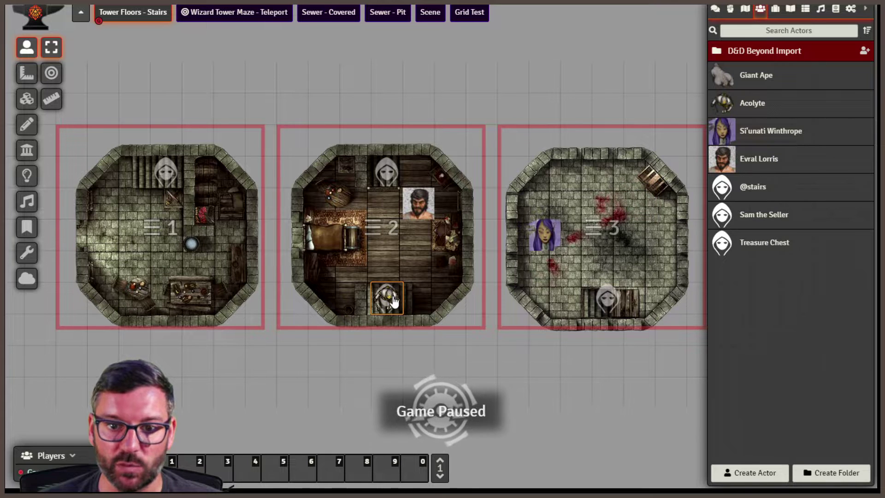
drag(393, 304, 387, 253)
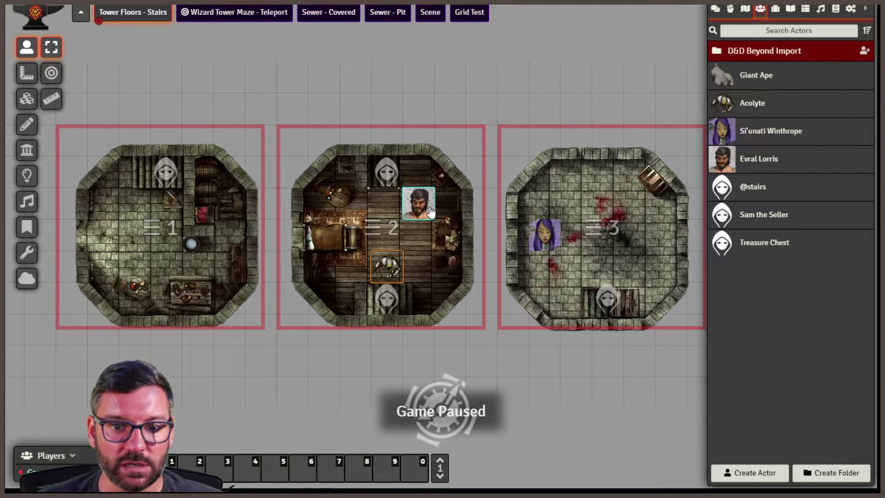
drag(413, 202, 387, 175)
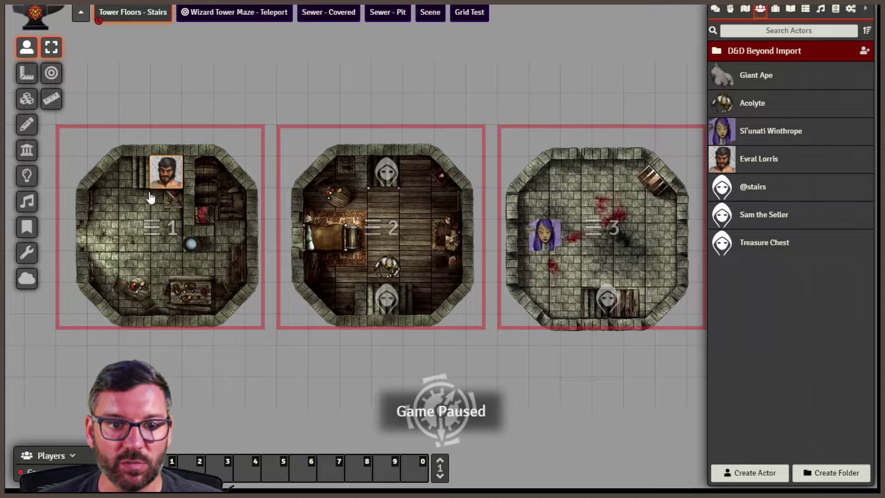
drag(165, 172, 152, 187)
drag(116, 239, 106, 237)
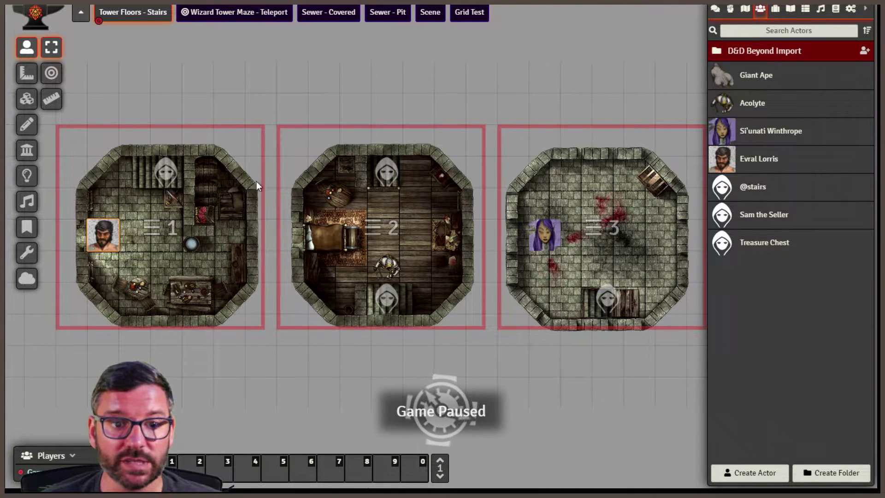
drag(105, 248, 165, 175)
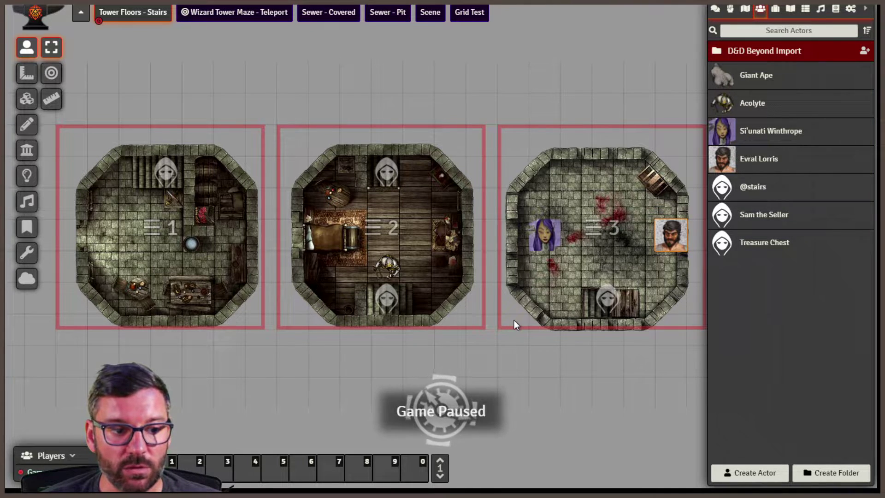
- Switch to the Wizard Tower Maze - Teleport scene and zoom in on the circular tower
click(234, 17)
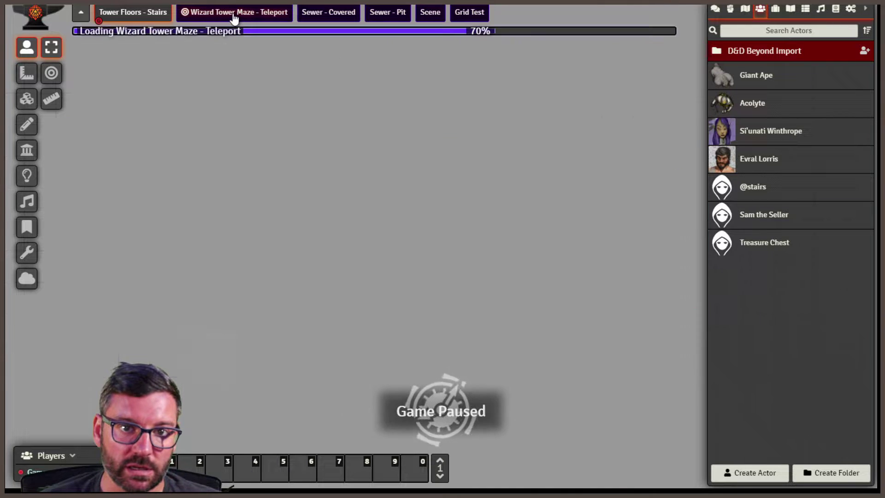
right_click(240, 15)
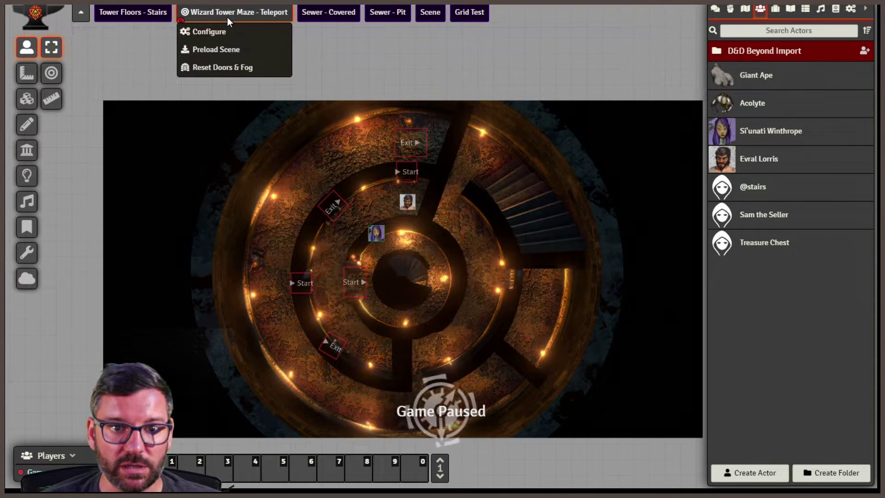
click(347, 60)
scroll(433, 355, up, 10)
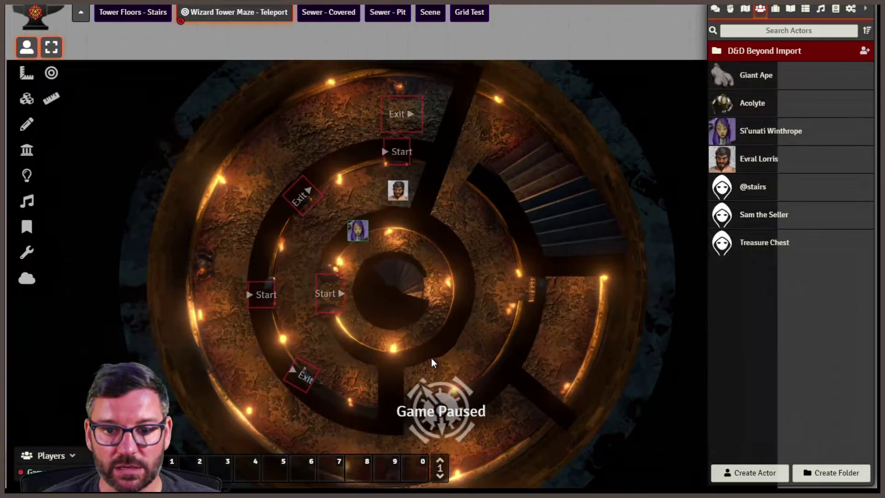
drag(439, 333, 474, 299)
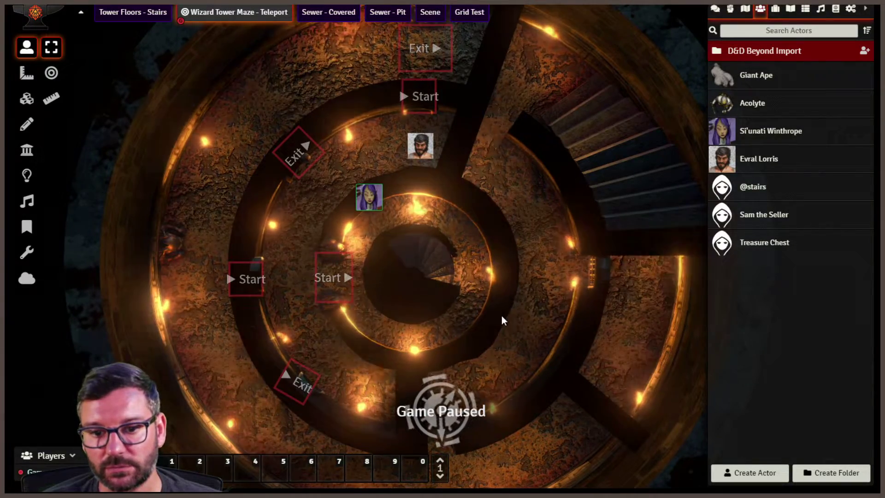
- Move the purple-haired character and the bearded man into the tower's innermost ring and deselect
key(Up)
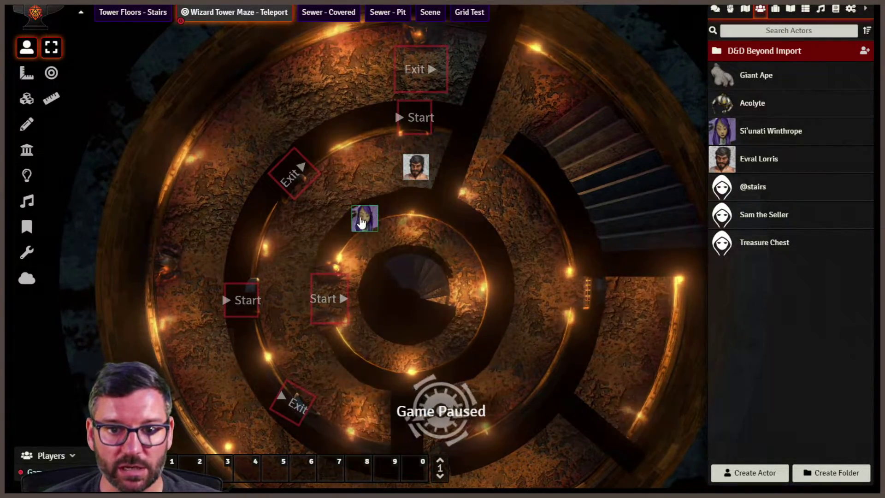
drag(365, 218, 386, 251)
drag(414, 176, 389, 354)
click(477, 266)
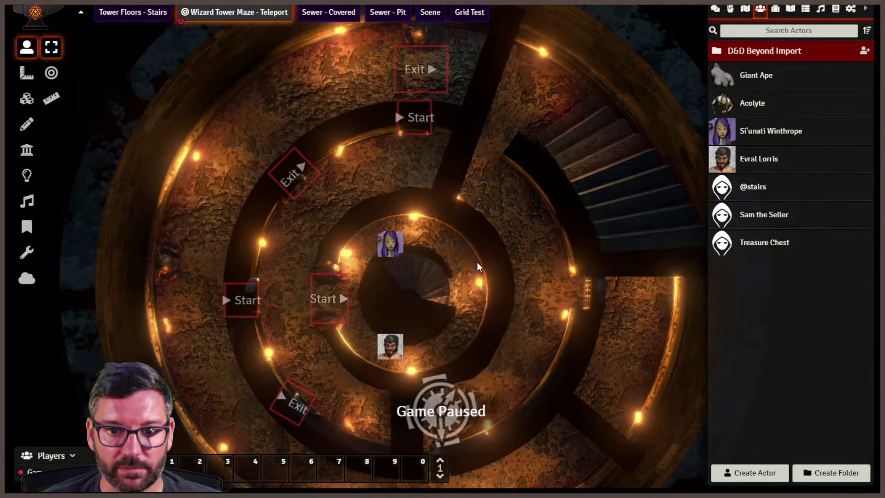
click(388, 244)
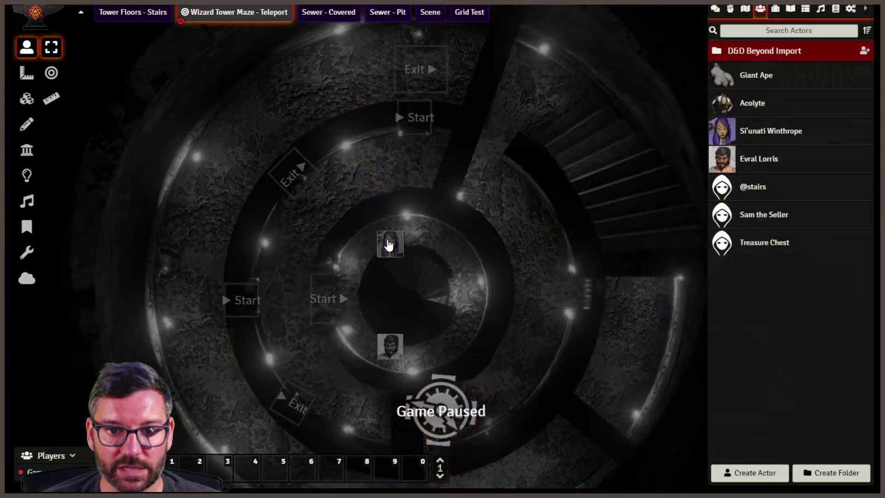
click(496, 250)
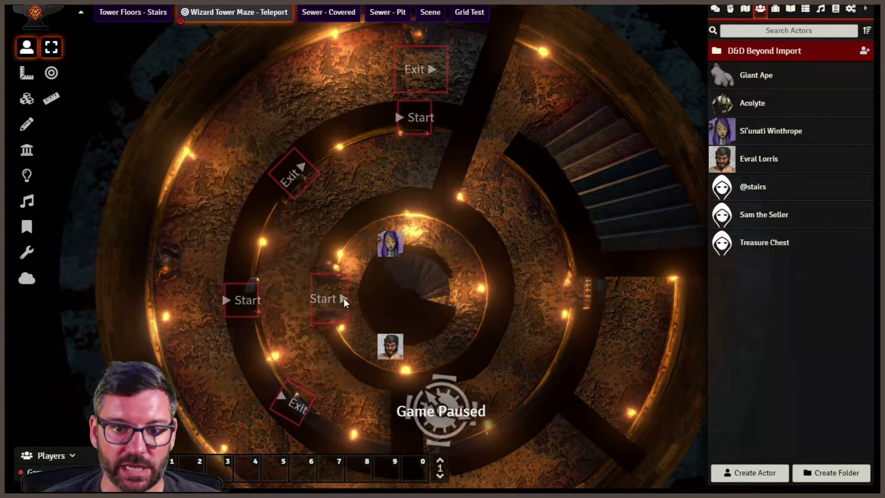
- Review the Multilevel teleport settings of the Start region at the innermost ring's opening
click(26, 123)
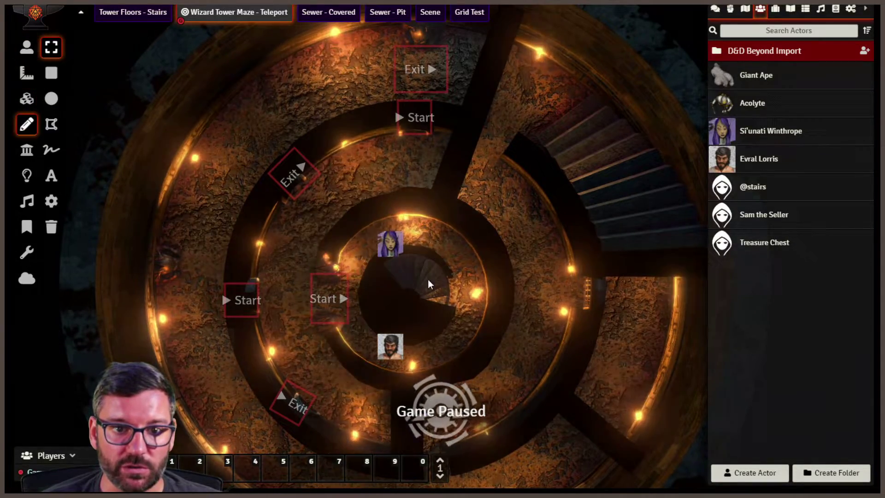
double_click(318, 278)
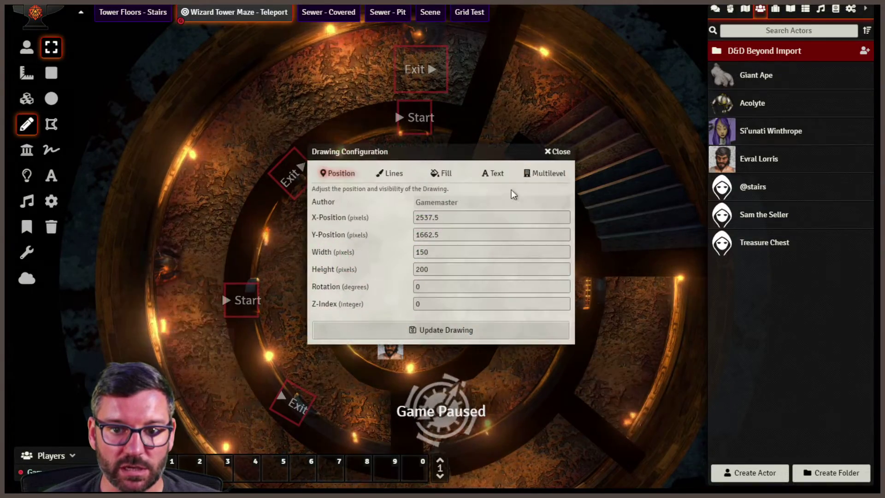
click(556, 174)
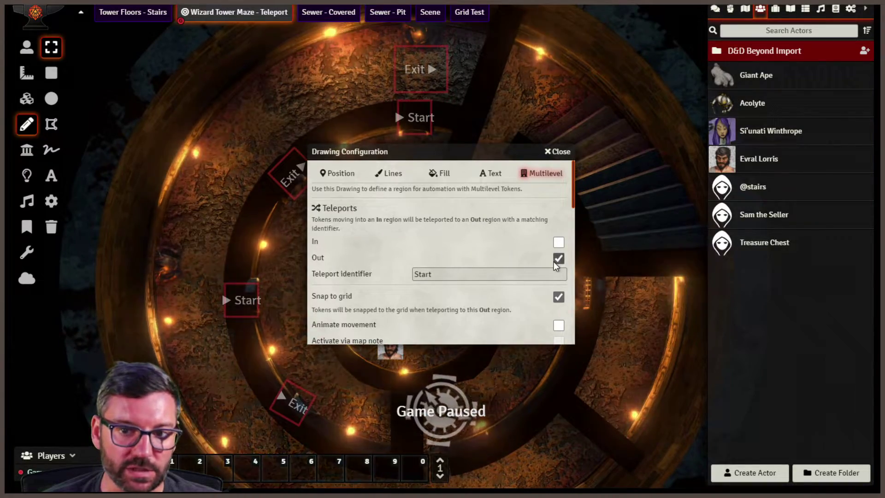
click(558, 151)
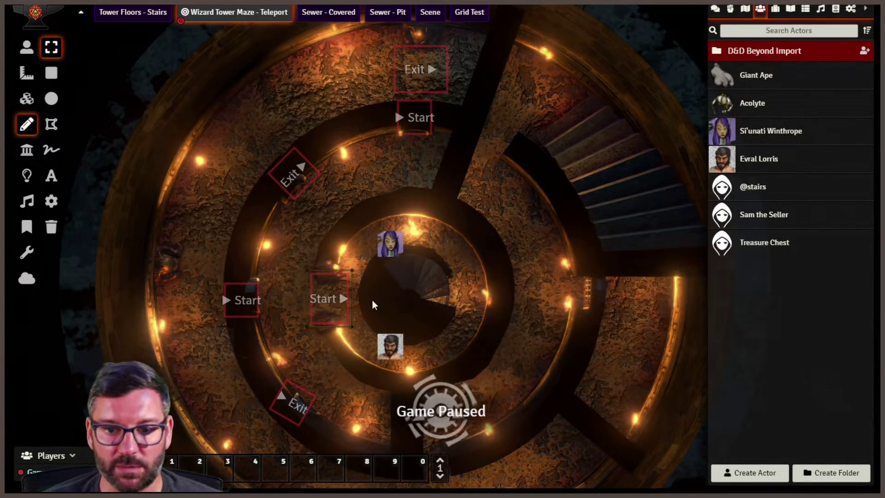
- Delete all the existing Start and Exit teleport regions from the tower maze
key(Delete)
click(289, 416)
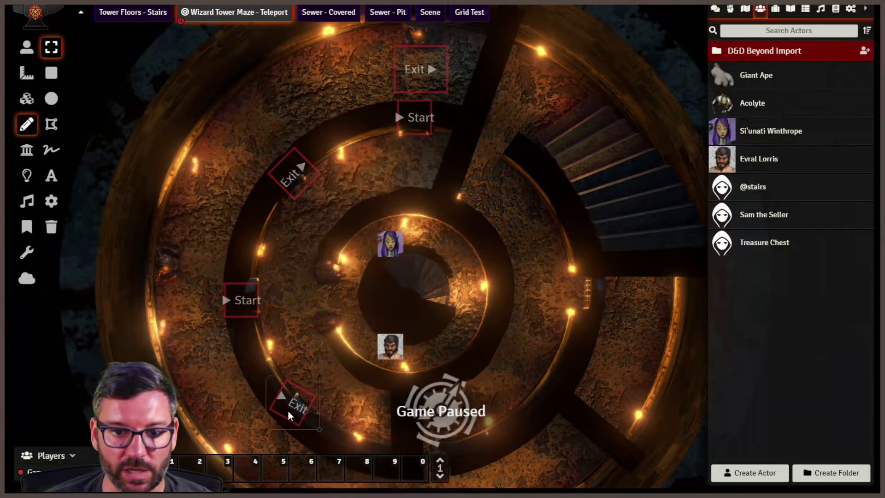
key(Delete)
click(242, 300)
key(Delete)
click(294, 172)
key(Delete)
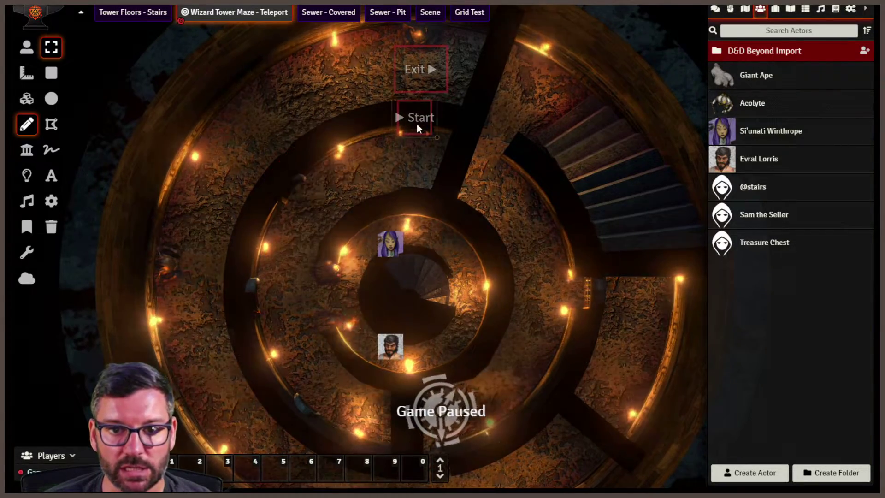
click(417, 123)
key(Delete)
click(429, 73)
key(Delete)
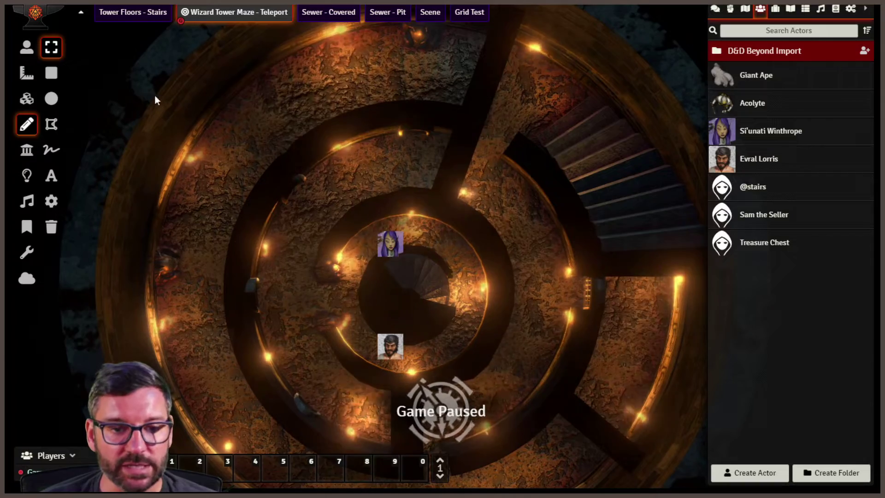
- Draw a rectangle about 213 by 175 pixels across the western opening of the tower's innermost ring
click(51, 73)
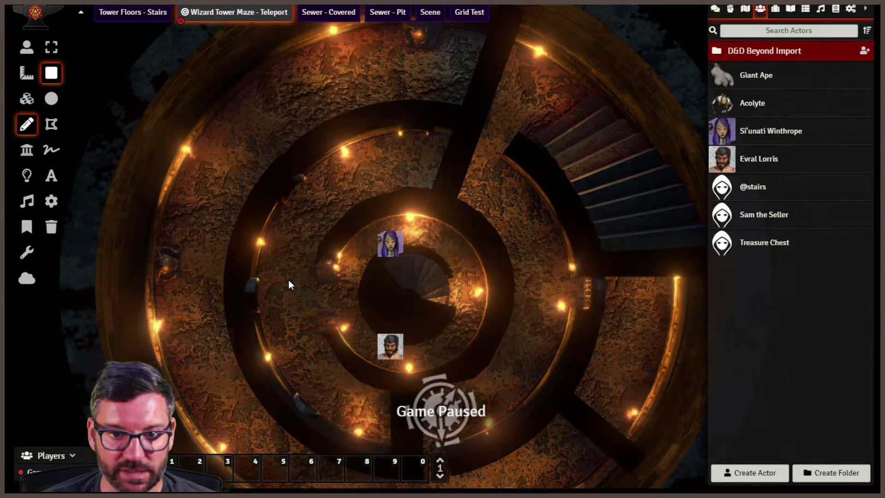
scroll(288, 281, up, 4)
scroll(405, 107, up, 5)
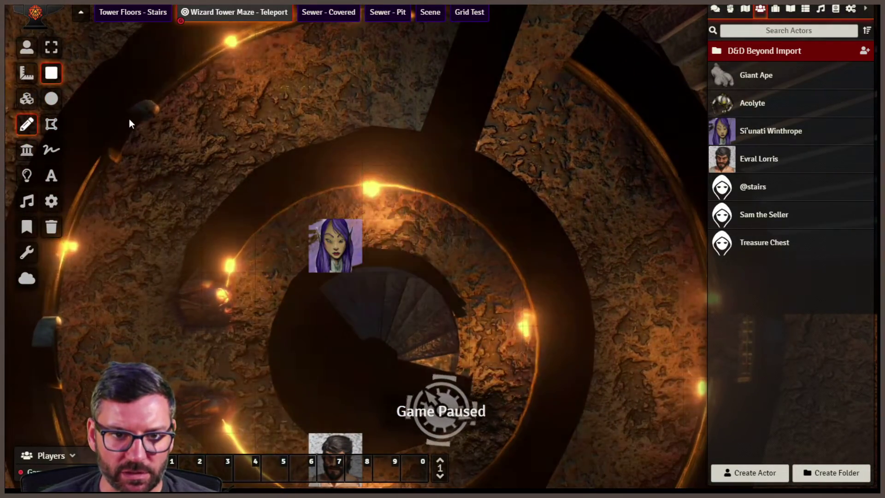
scroll(145, 137, down, 2)
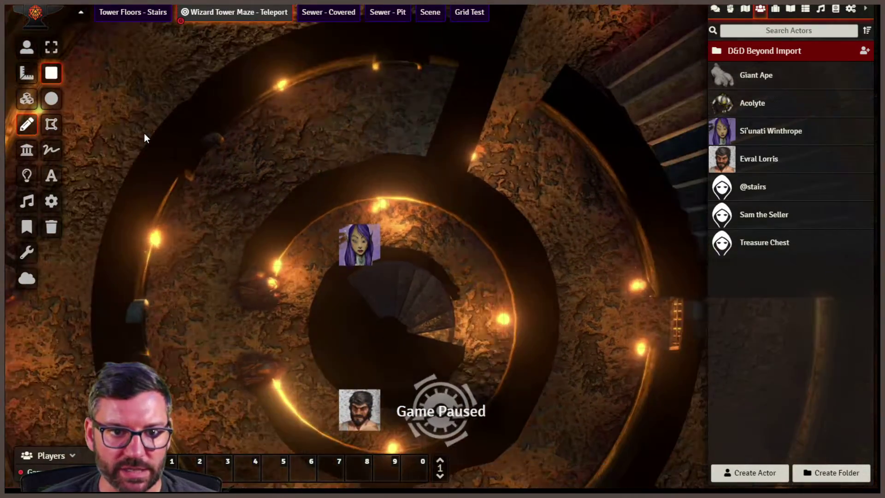
scroll(141, 137, down, 2)
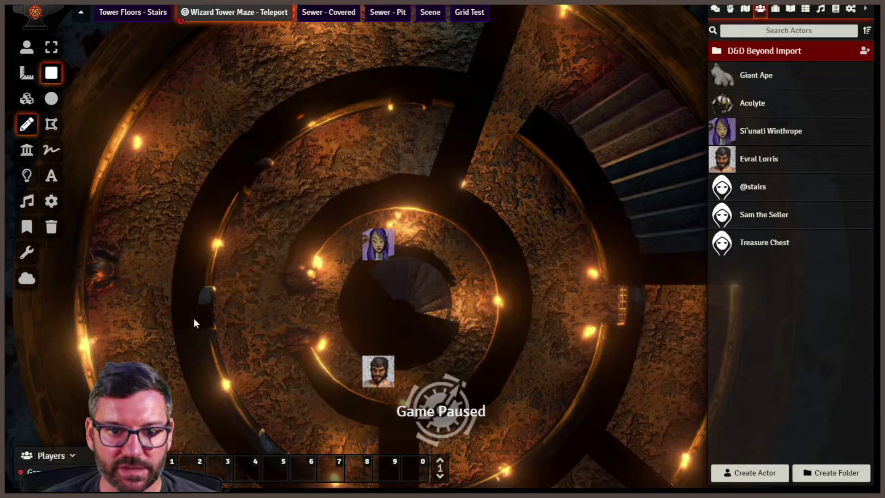
scroll(258, 305, down, 2)
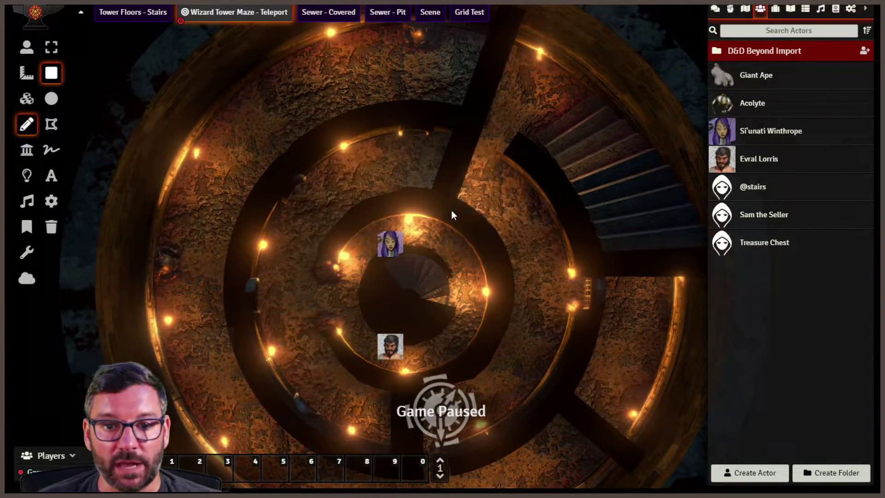
drag(450, 211, 424, 169)
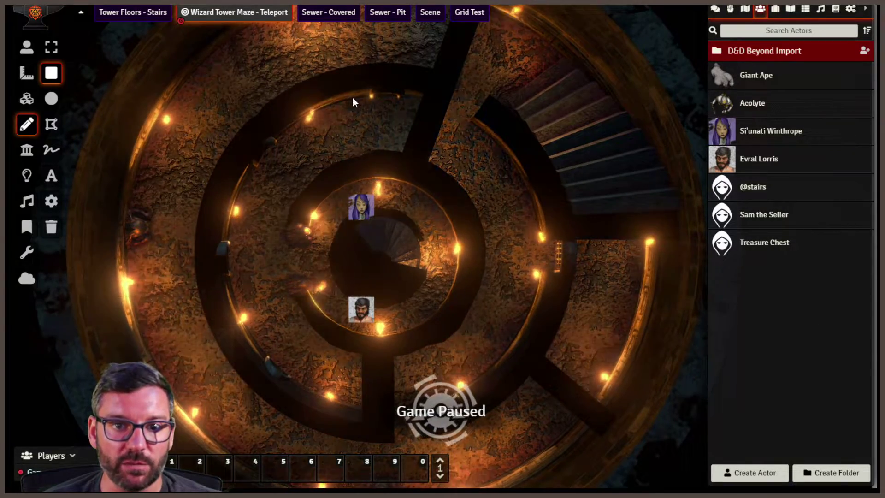
drag(317, 159, 325, 183)
mouse_move(279, 266)
mouse_down()
mouse_move(305, 301)
mouse_move(335, 314)
mouse_up()
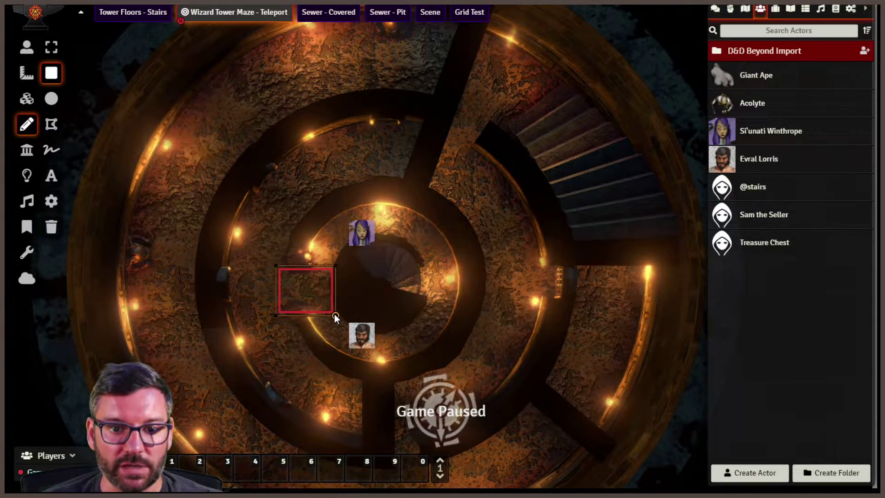
- Make the innermost ring's rectangle a Multilevel teleport Out region with identifier Start, save it and deselect
double_click(283, 276)
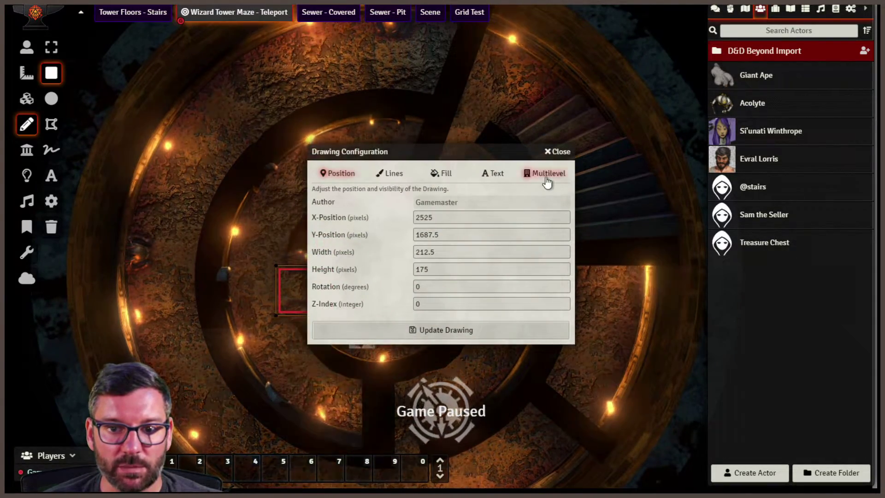
click(548, 175)
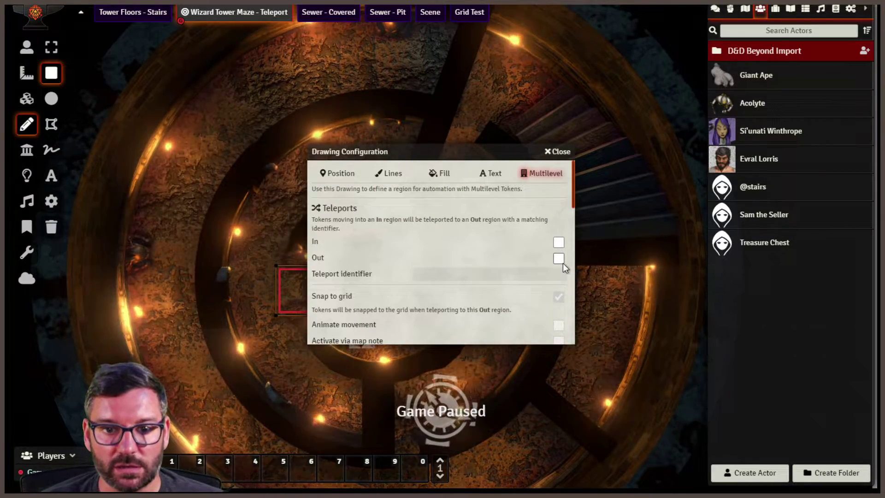
click(561, 264)
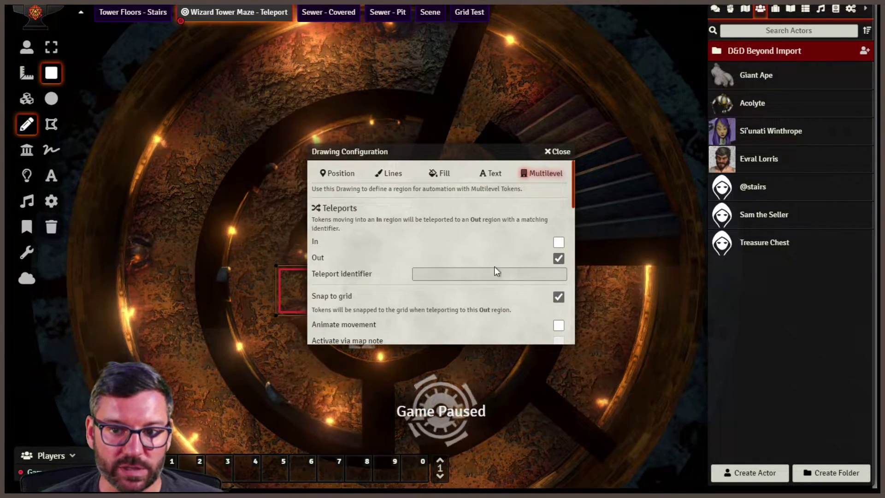
click(512, 272)
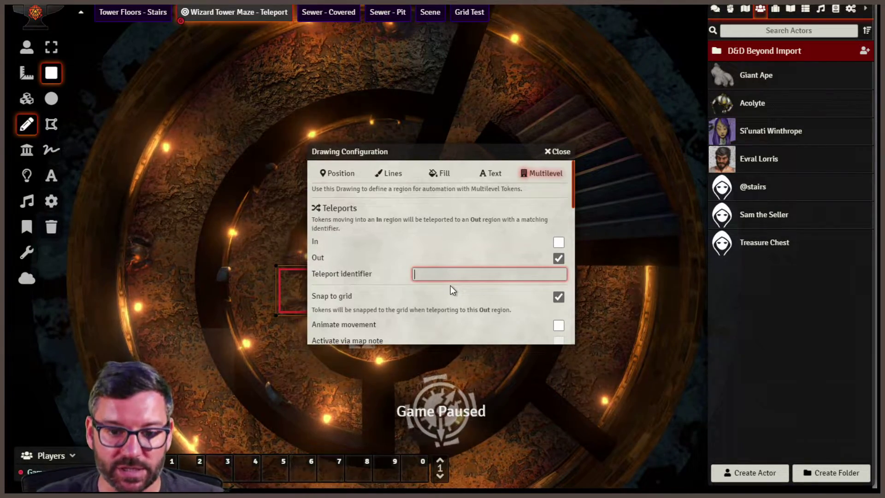
text(Start)
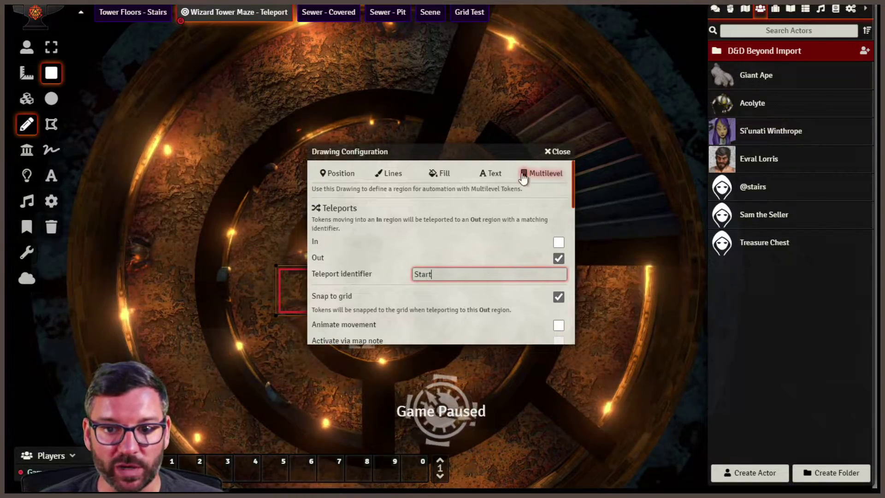
scroll(392, 305, down, 10)
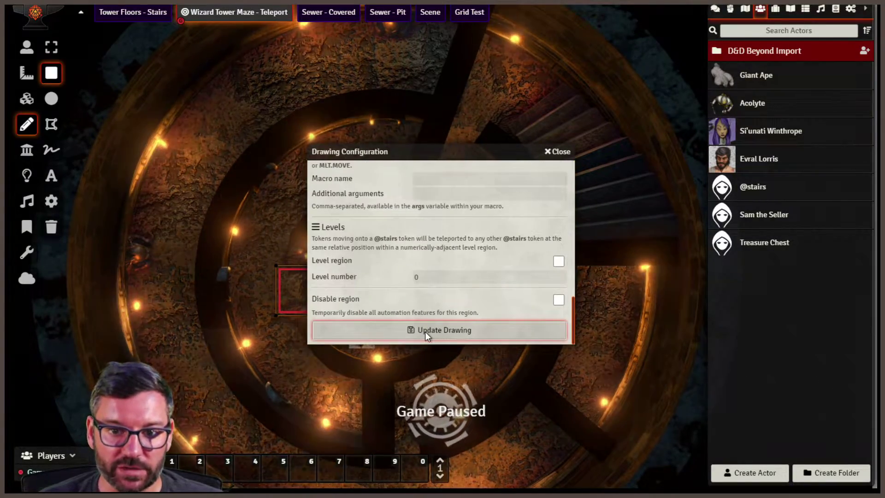
click(425, 330)
key(Escape)
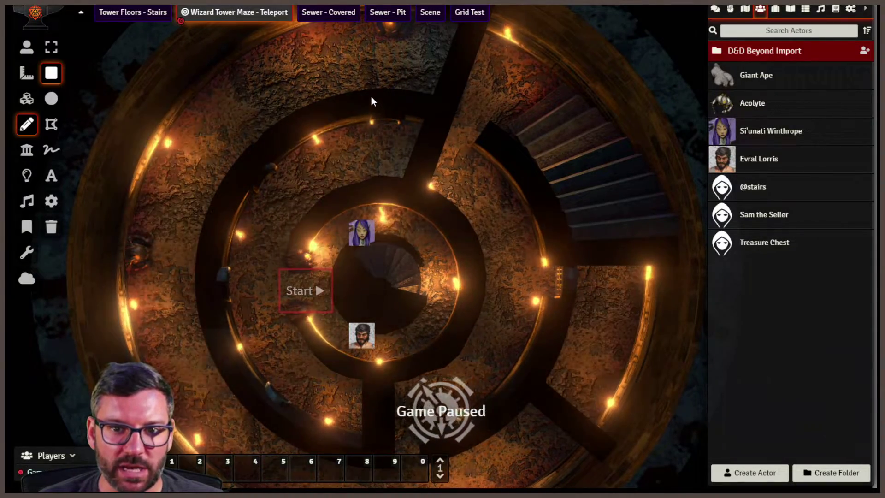
- Draw four small rectangles over the north, west, southwest and northwest doorways in the second ring's wall
mouse_move(368, 91)
mouse_down()
mouse_move(381, 115)
mouse_move(406, 129)
mouse_up()
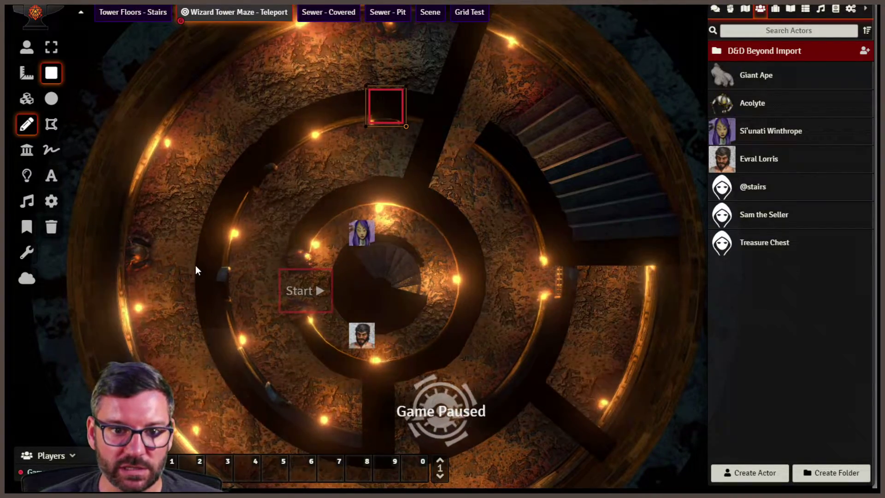
drag(207, 288, 236, 306)
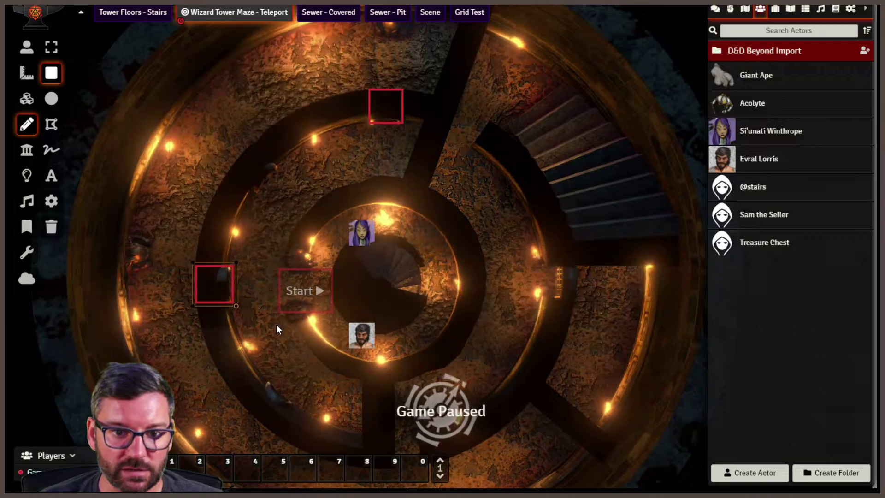
drag(245, 378, 284, 419)
drag(228, 153, 272, 193)
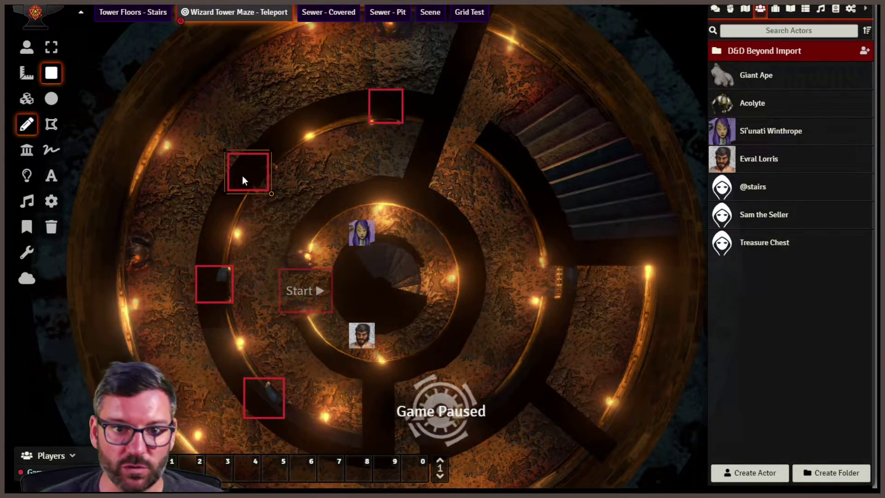
- Rotate the northwest doorway's rectangle about 30 degrees to follow the curved wall, and deselect it
scroll(244, 179, down, 1)
scroll(245, 180, up, 1)
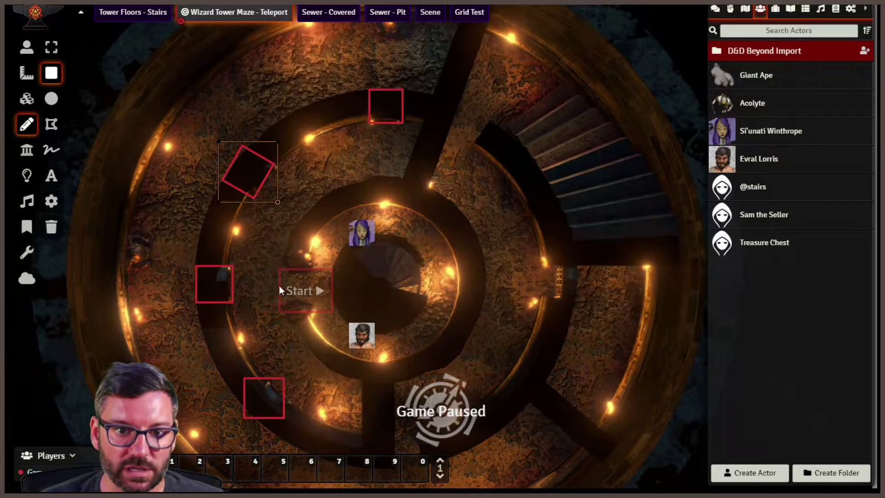
scroll(256, 394, down, 1)
scroll(256, 395, up, 1)
scroll(255, 394, down, 1)
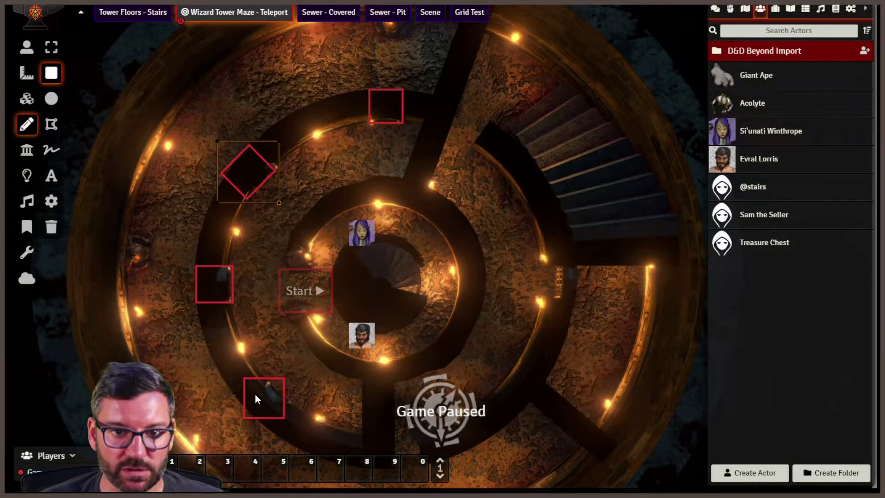
scroll(255, 394, up, 1)
click(269, 375)
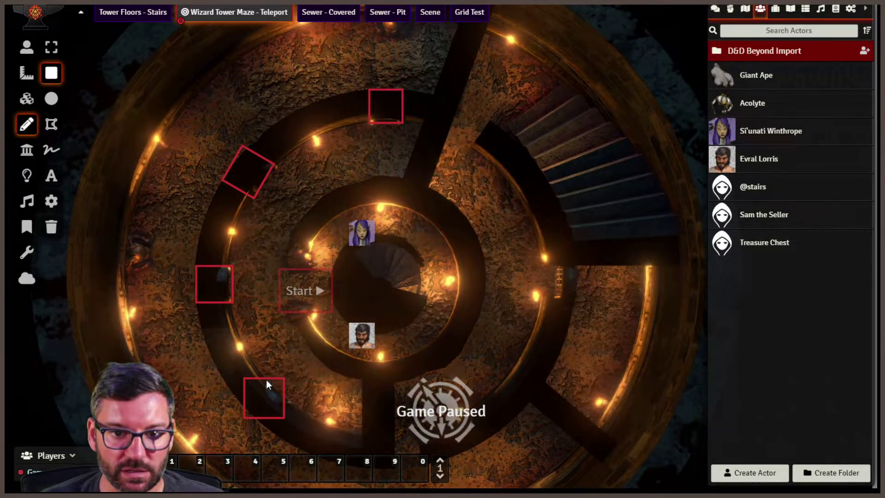
- Rotate the southwest doorway's rectangle about 45 degrees, then shift and resize it to fit the doorway
click(51, 47)
click(258, 398)
scroll(258, 398, down, 2)
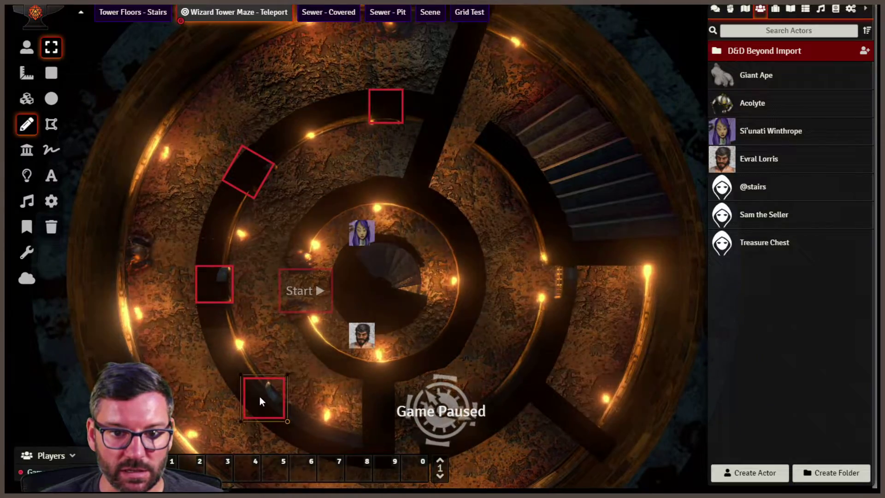
scroll(257, 397, down, 1)
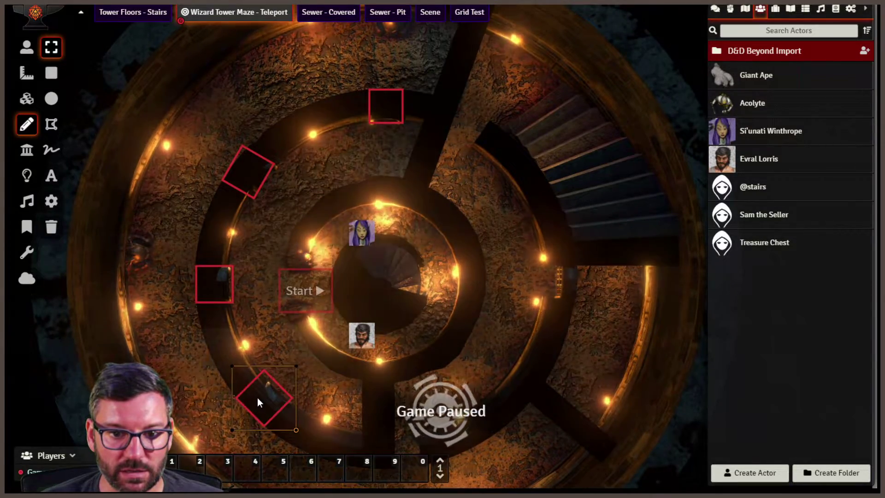
mouse_move(270, 392)
mouse_down()
mouse_move(262, 403)
mouse_move(273, 389)
mouse_up()
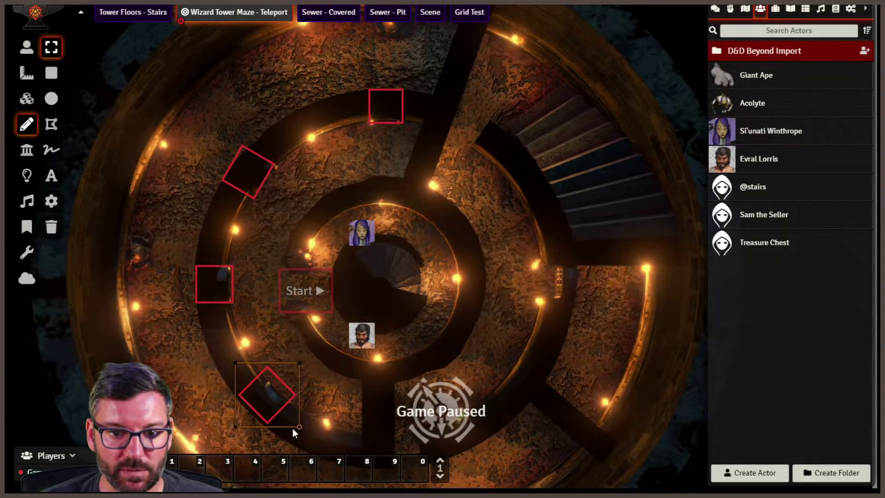
mouse_move(286, 418)
mouse_down()
mouse_move(256, 388)
mouse_move(262, 399)
mouse_up()
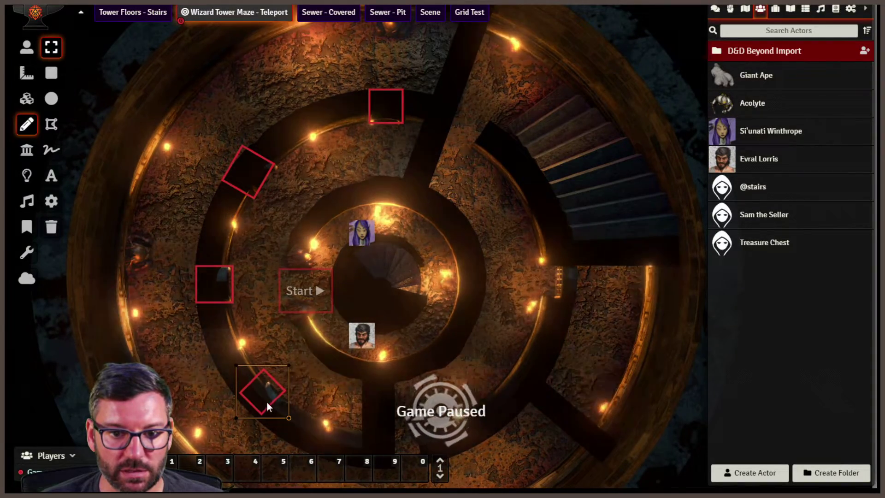
drag(289, 418, 292, 424)
key(Escape)
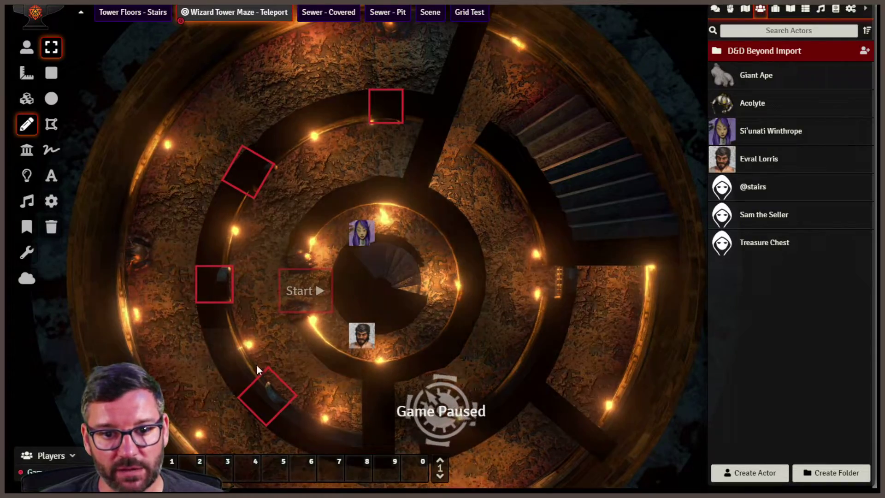
- Draw a rectangle about 250 by 213 pixels in the outer ring, just northwest of the north doorway
click(51, 73)
key(Up)
key(Up)
key(Right)
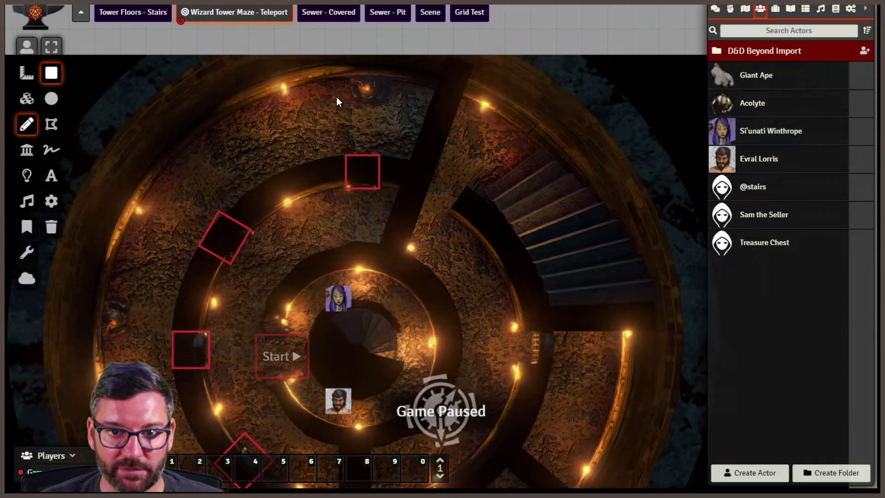
drag(265, 103, 328, 157)
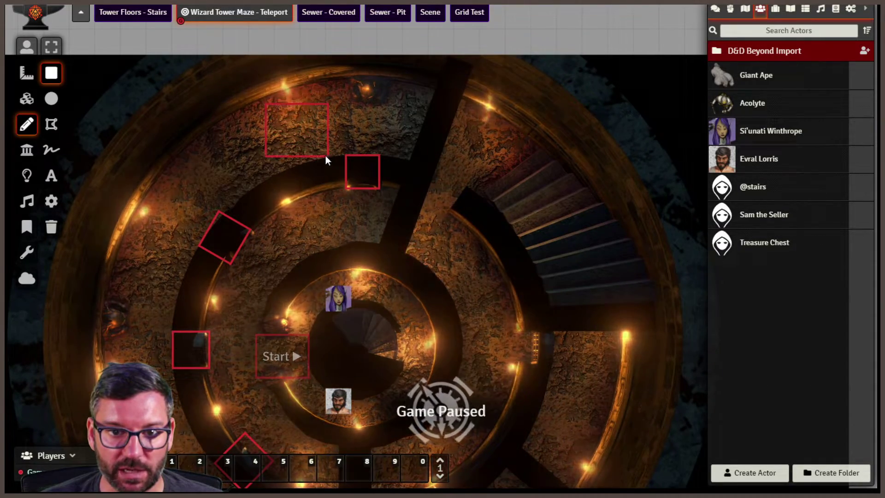
click(51, 46)
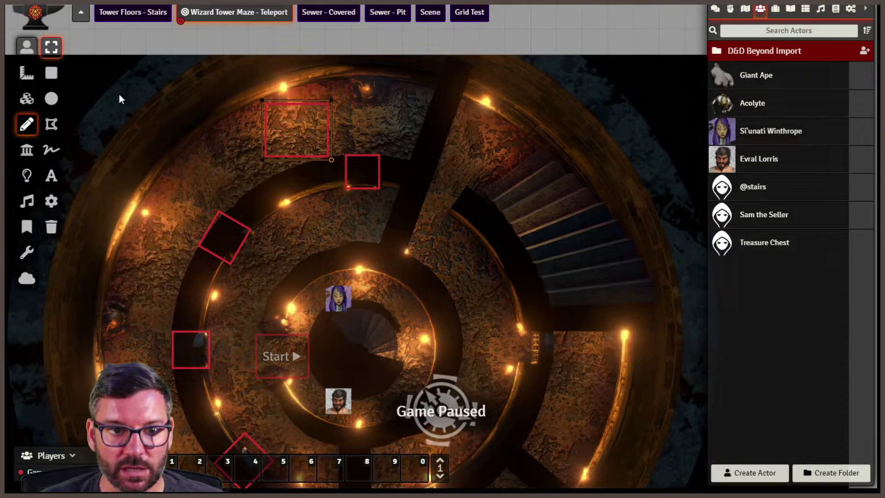
drag(308, 207, 313, 156)
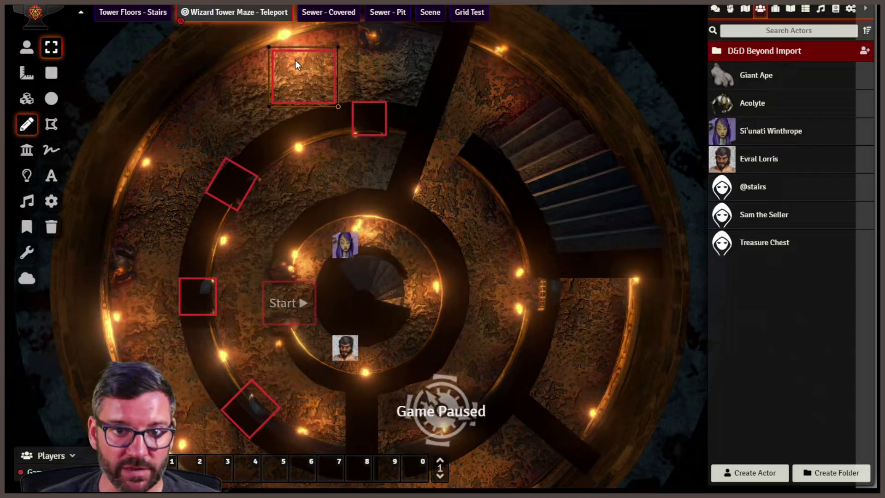
- Make the outer-ring rectangle a Multilevel teleport Out region with the identifier Exit, and update the drawing
double_click(295, 60)
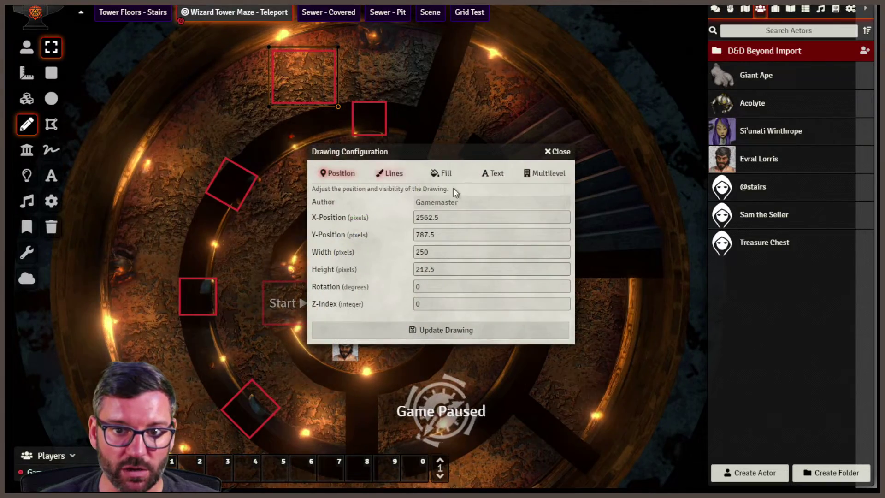
click(544, 173)
click(559, 258)
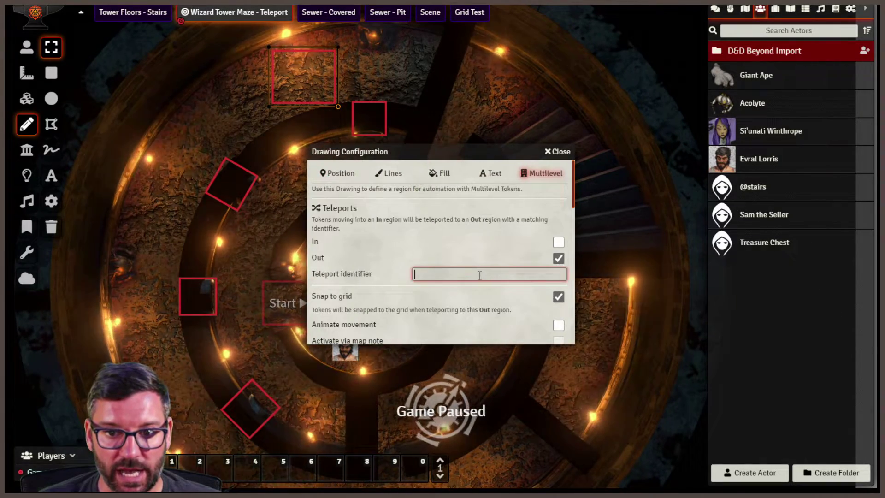
click(481, 274)
text(Exit)
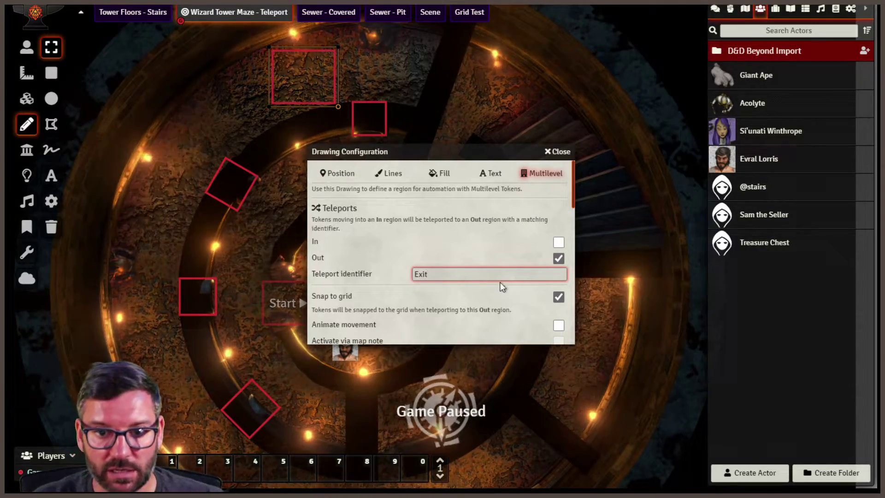
scroll(545, 306, down, 10)
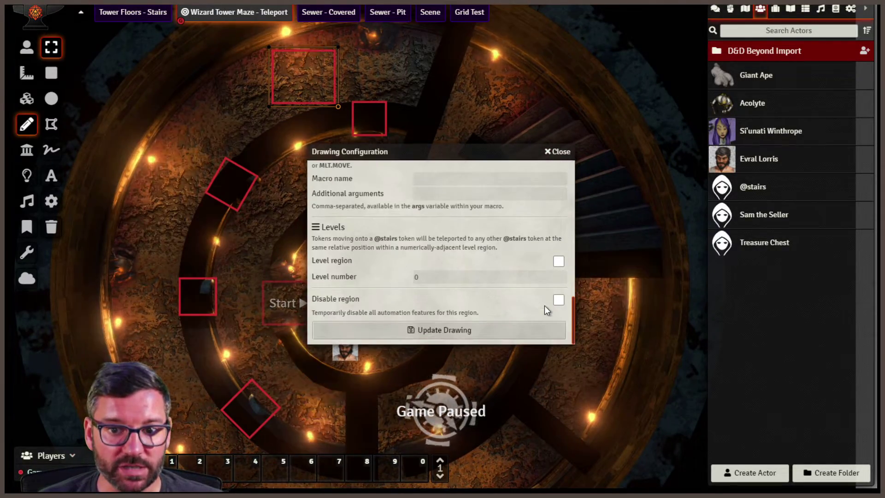
click(491, 333)
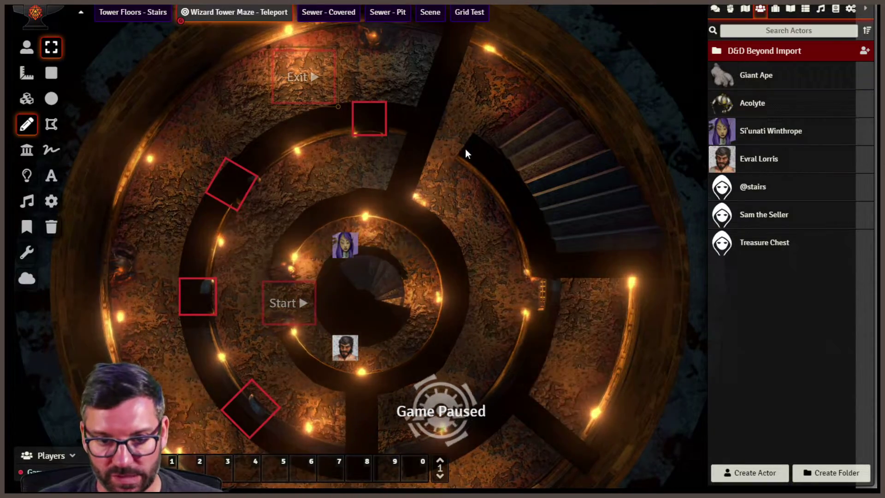
- Make the north doorway's rectangle a teleport In region with the identifier Start, and update the drawing
click(371, 128)
double_click(371, 129)
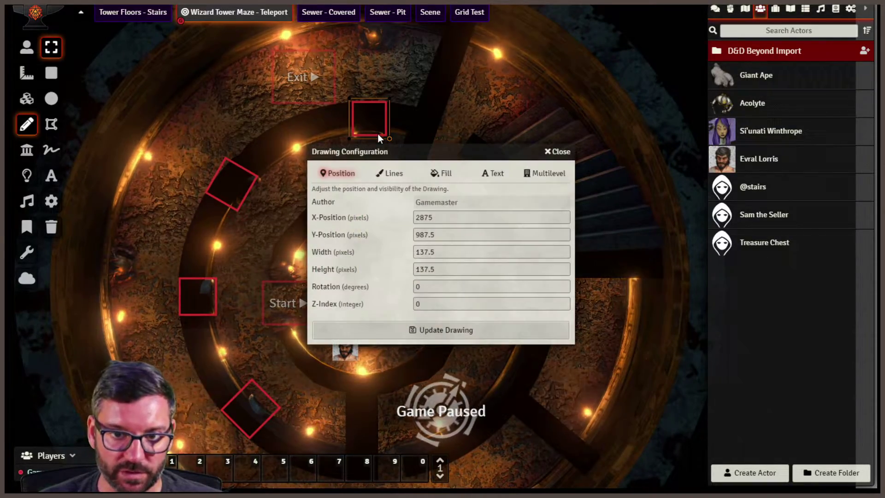
click(546, 174)
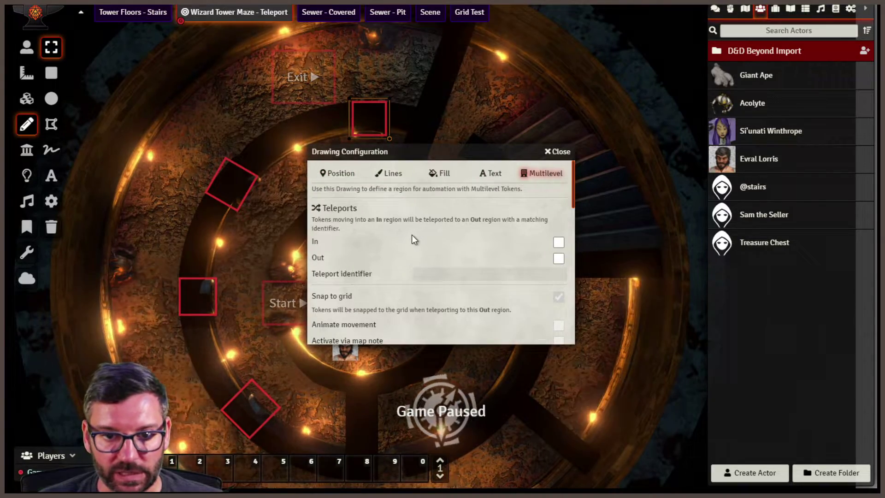
click(558, 242)
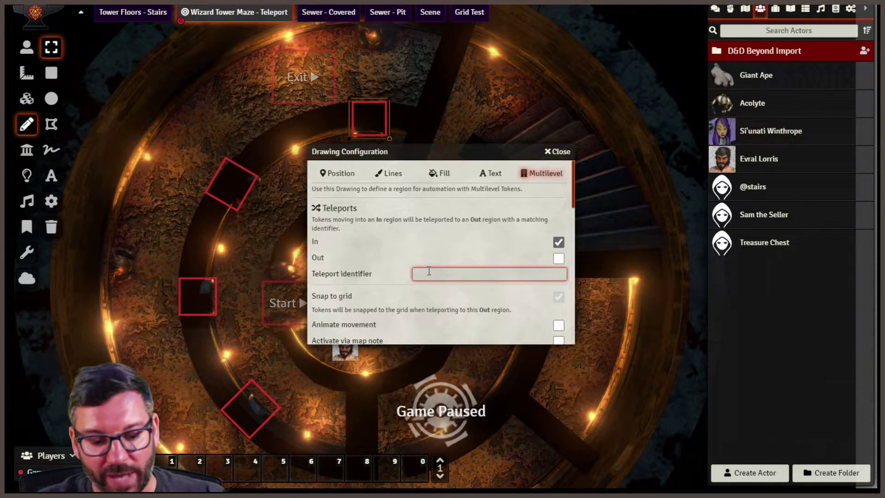
text(Start)
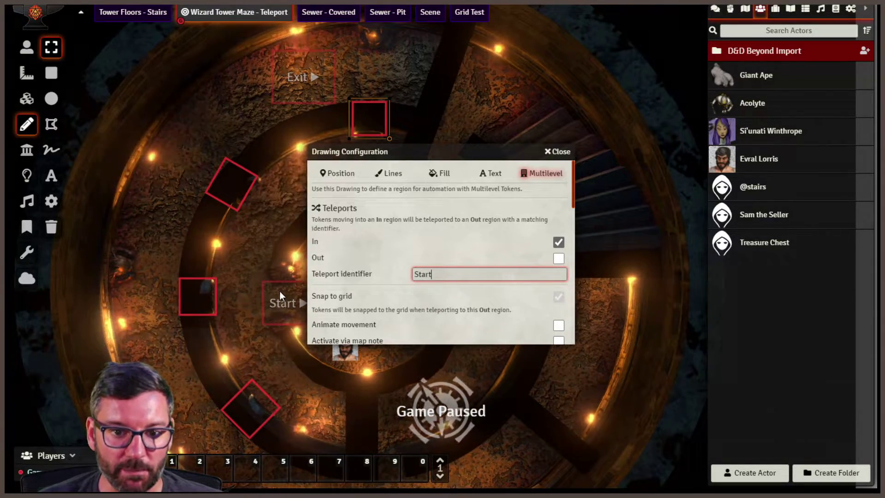
scroll(529, 247, down, 10)
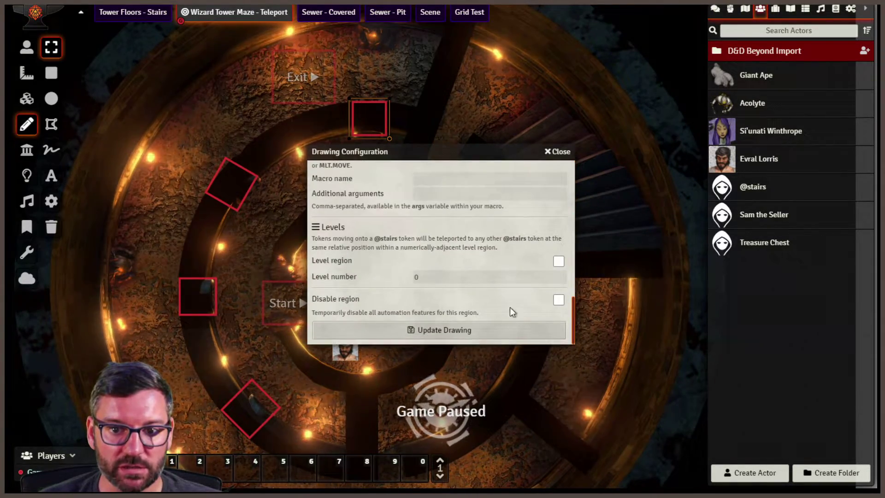
click(484, 330)
- Test the north doorway's Start teleport by moving both character tokens into it, returning them to the upper inner ring and deselecting
click(24, 48)
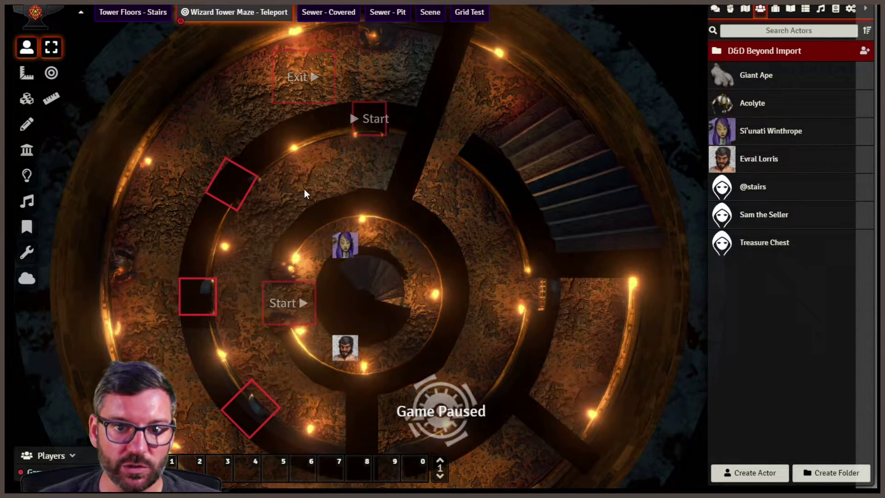
mouse_move(353, 241)
mouse_down()
mouse_move(308, 181)
mouse_move(358, 171)
mouse_move(377, 116)
mouse_up()
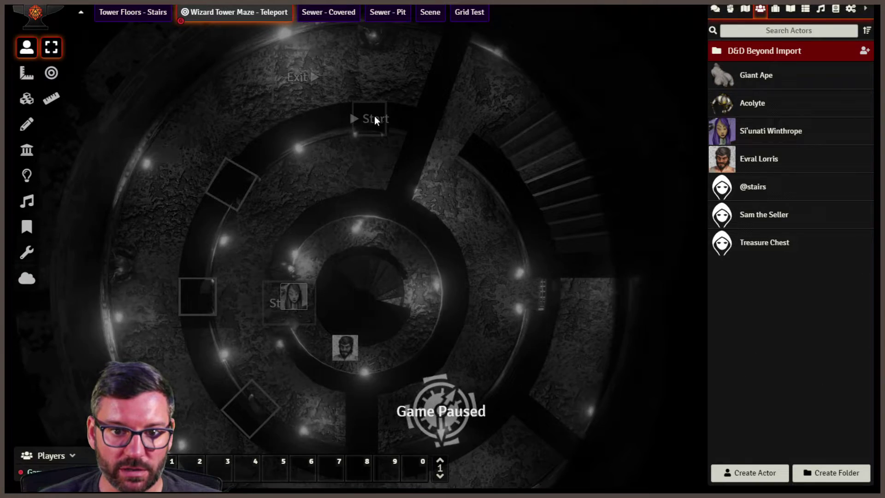
mouse_move(264, 228)
mouse_down()
mouse_move(275, 240)
mouse_move(287, 312)
mouse_move(321, 191)
mouse_up()
drag(375, 123, 375, 120)
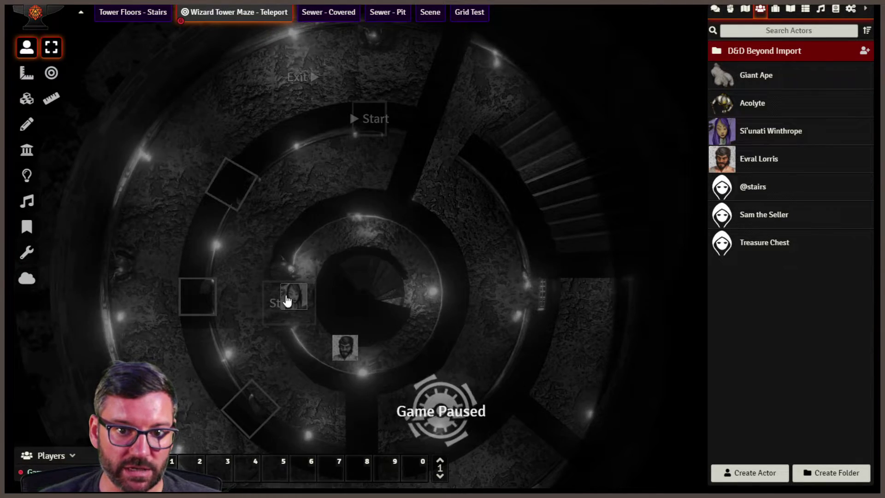
mouse_move(347, 351)
mouse_down()
mouse_move(355, 156)
mouse_move(369, 118)
mouse_up()
drag(292, 299, 350, 228)
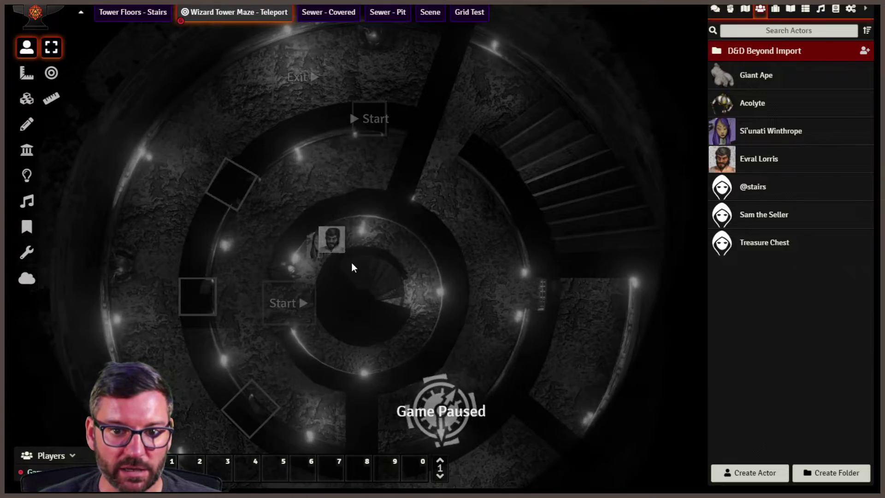
click(301, 186)
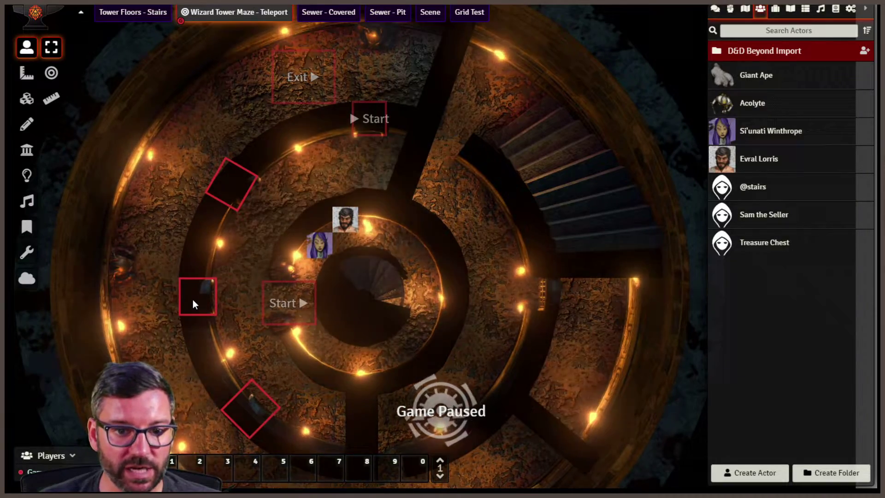
- Make the west doorway's rectangle a teleport In region with the identifier Start, and update the drawing
click(27, 124)
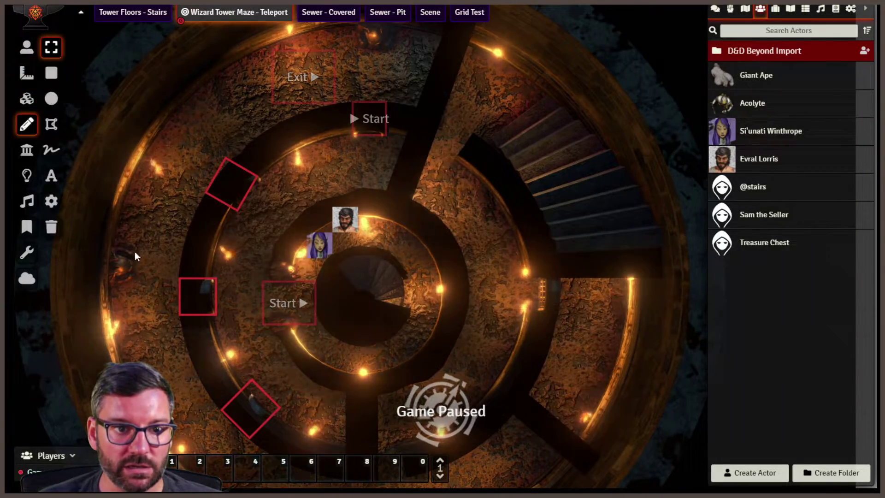
click(198, 297)
double_click(197, 297)
click(560, 173)
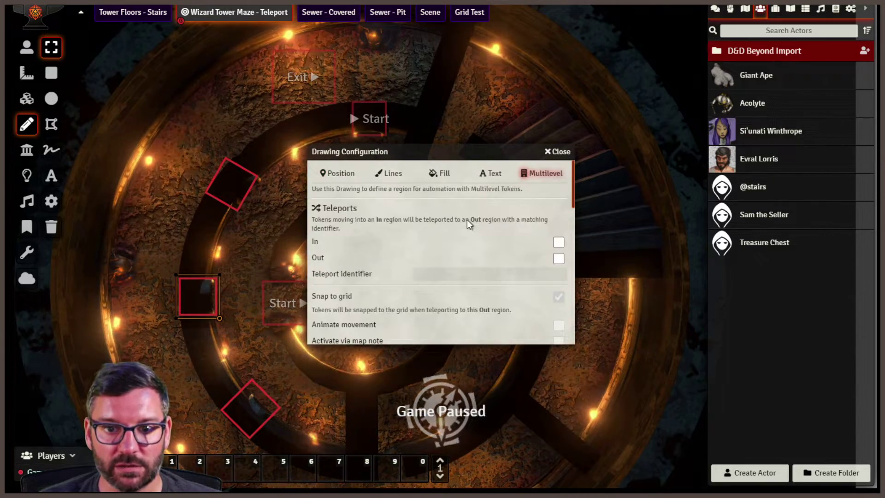
click(454, 276)
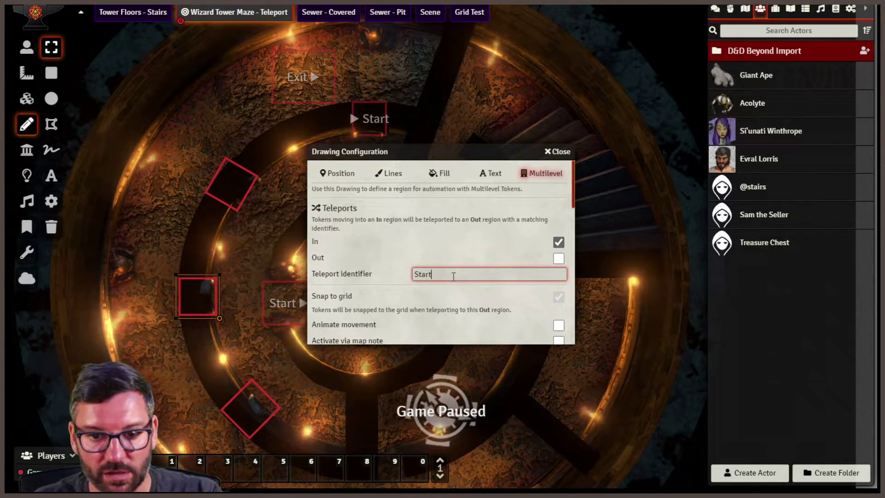
scroll(450, 288, down, 5)
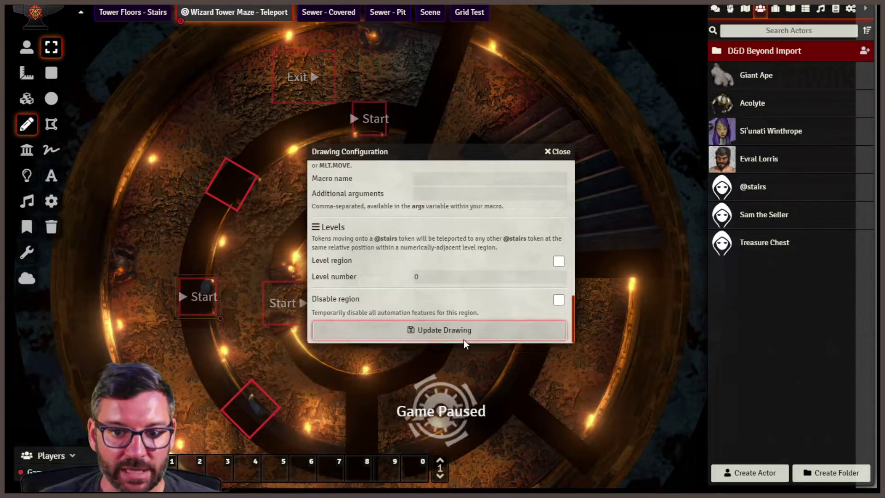
click(464, 340)
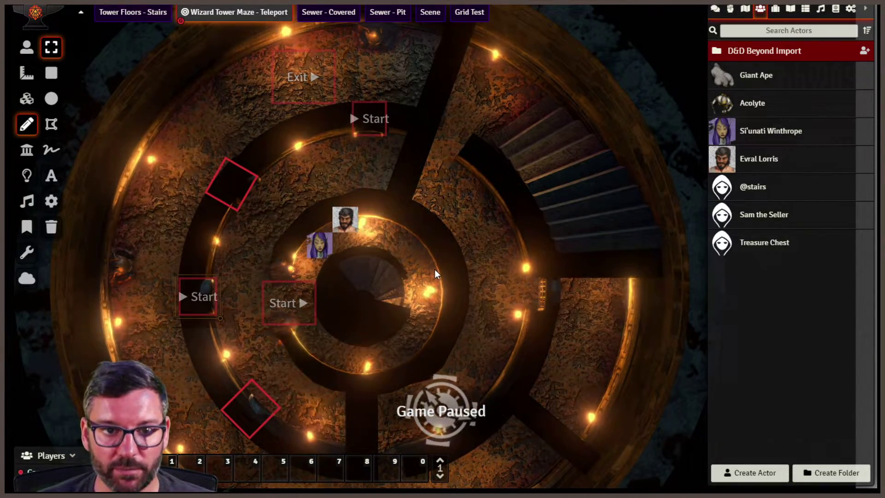
- Test the west and north Start doorways with the purple-haired character token, and put it back in the inner ring
key(t)
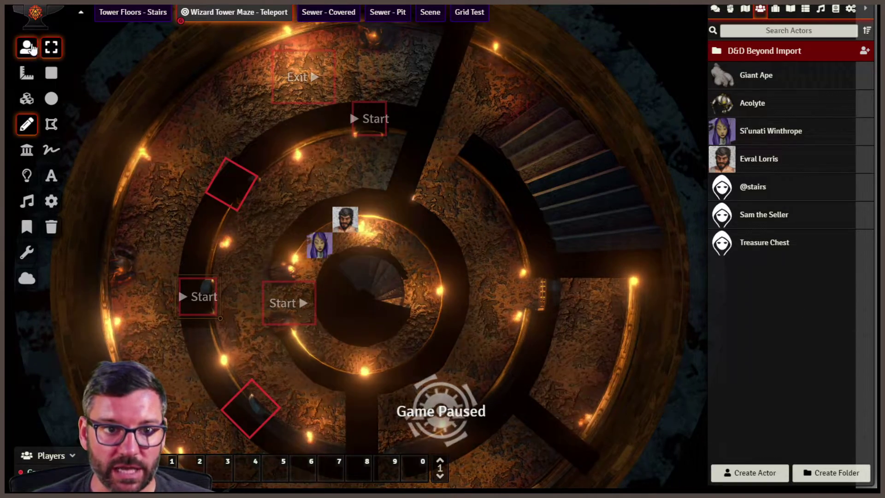
click(328, 250)
drag(198, 294, 269, 300)
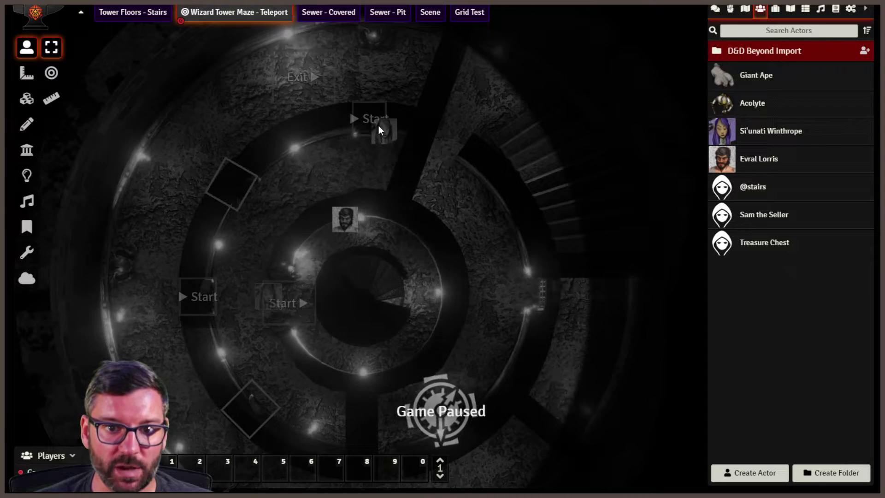
key(ctrl+z)
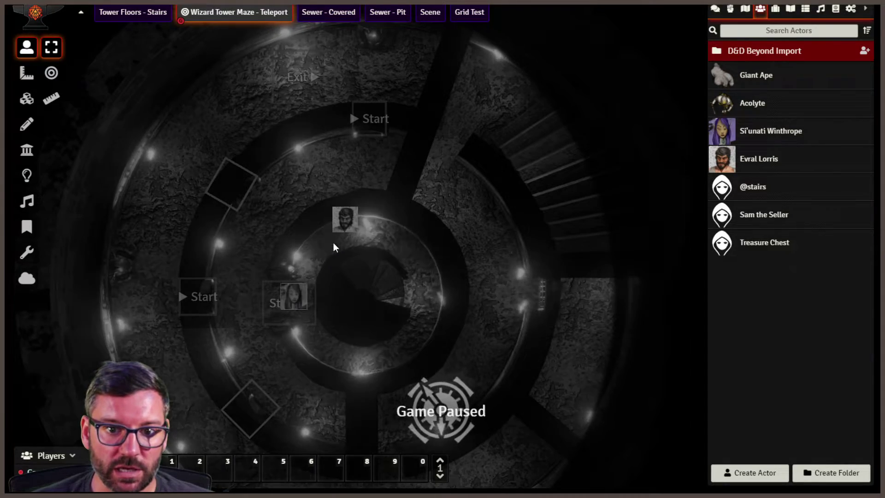
key(Escape)
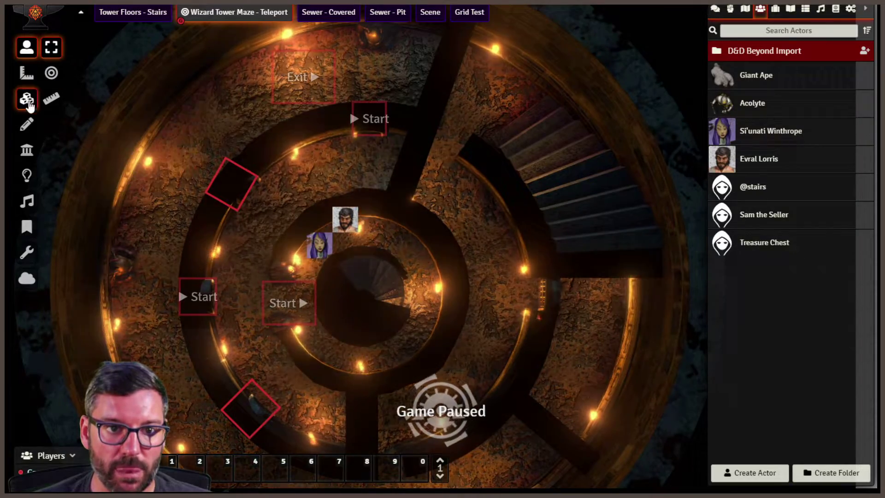
- Make the southwest doorway's rectangle a teleport In region with the identifier Exit, and update the drawing
click(27, 124)
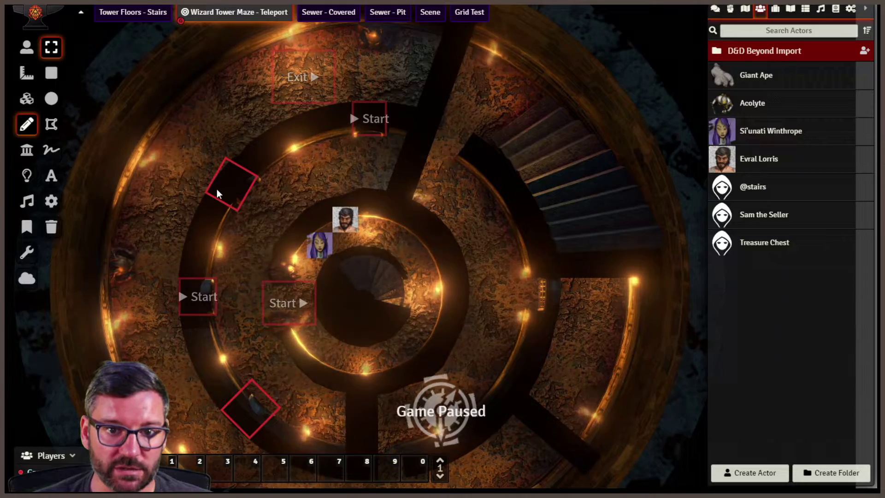
double_click(255, 401)
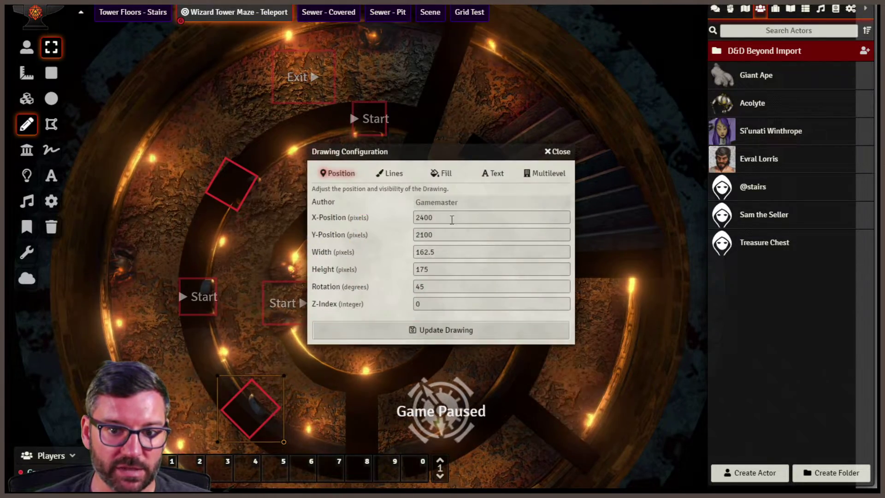
click(556, 173)
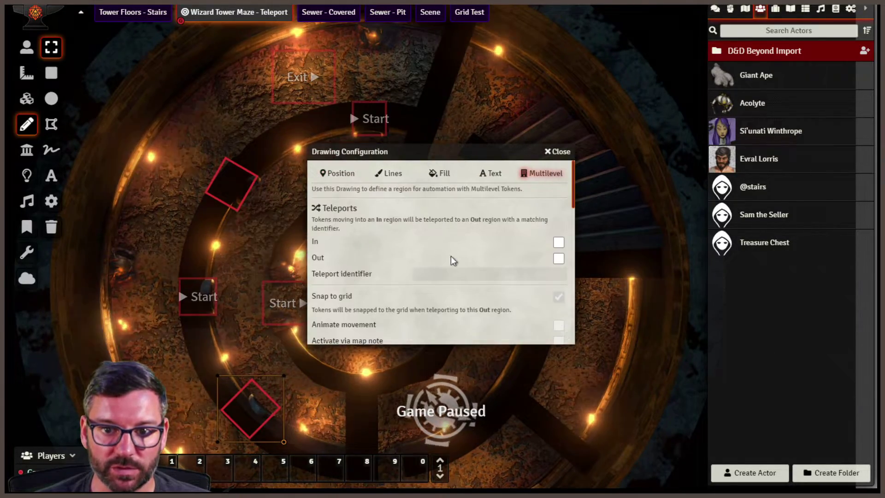
click(558, 243)
click(451, 274)
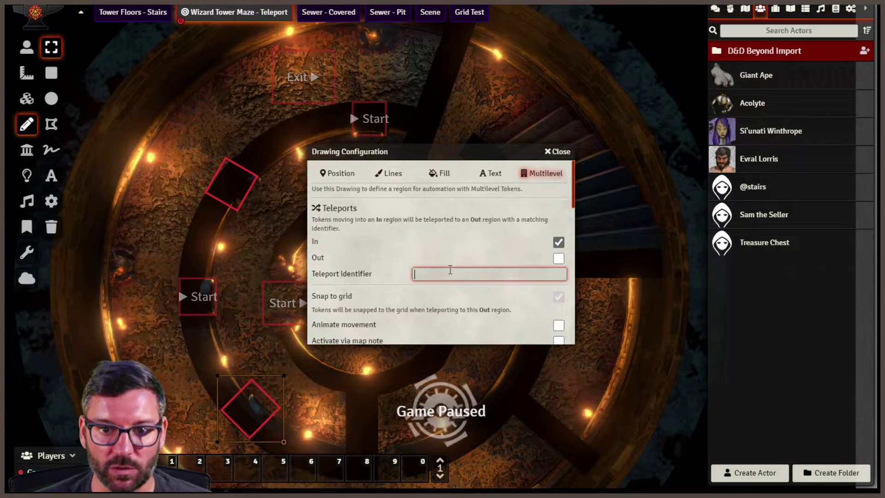
text(Exit)
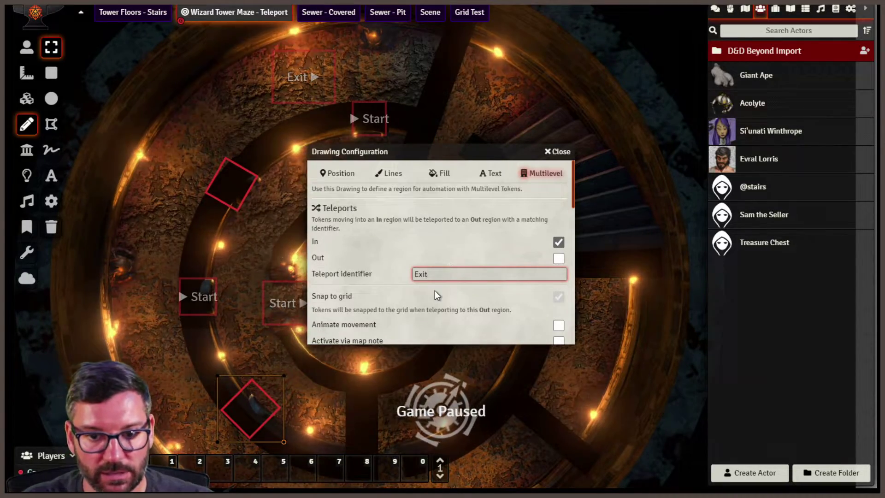
scroll(453, 297, down, 10)
click(443, 338)
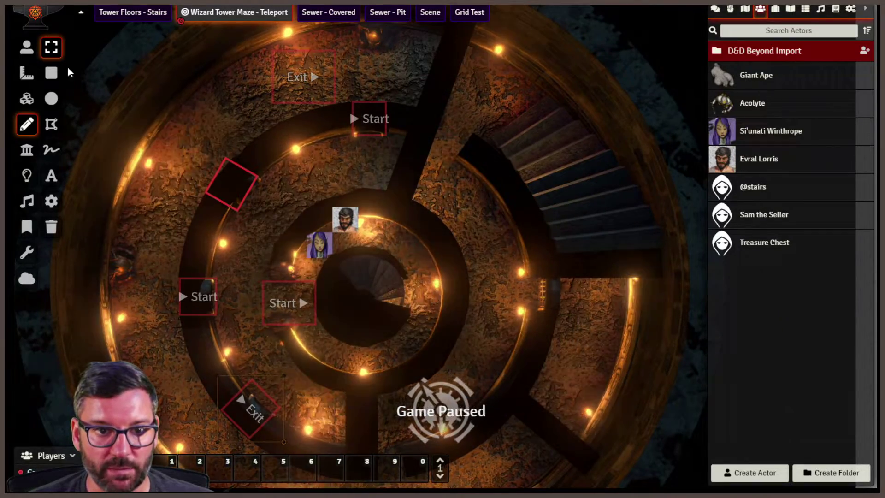
- Test the southwest doorway's Exit teleport with the purple-haired token, return the token to the inner ring and deselect it
click(26, 47)
click(329, 249)
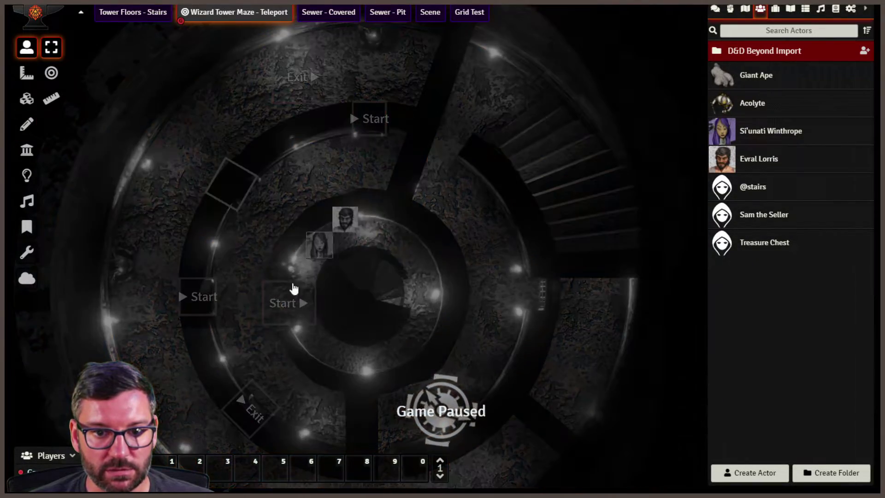
drag(256, 403, 256, 404)
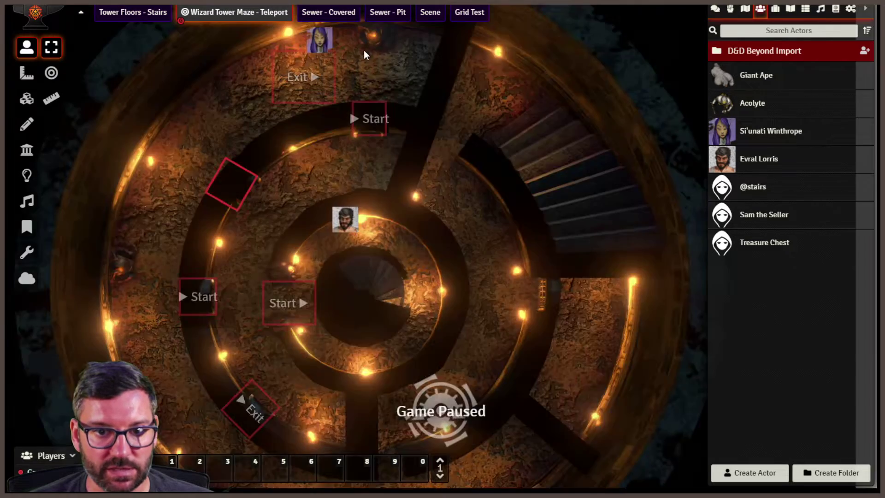
drag(328, 42, 319, 252)
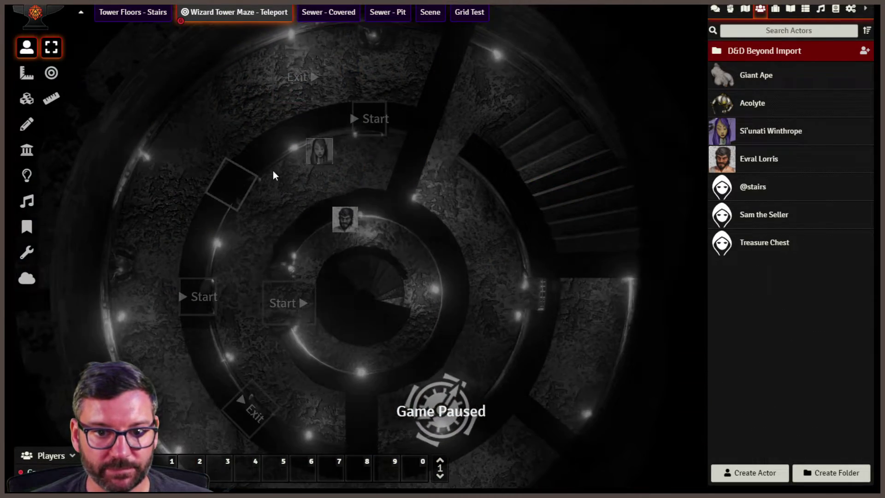
click(279, 190)
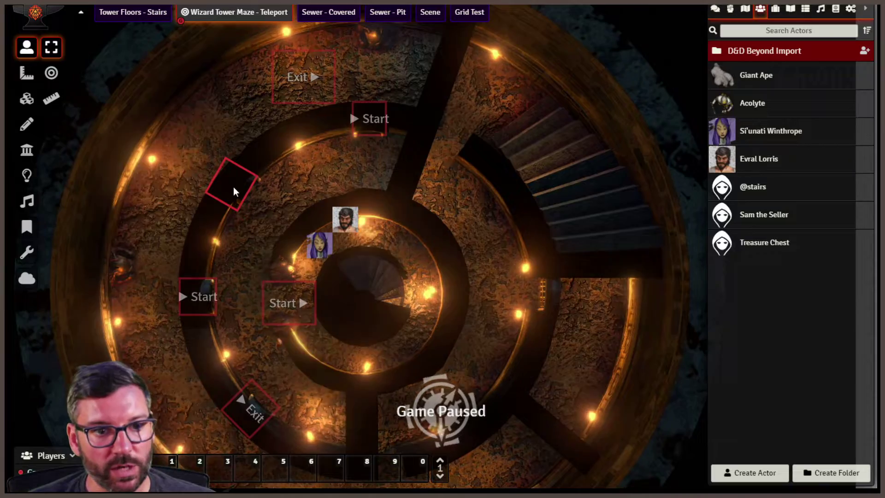
- Make the northwest doorway's rectangle both a teleport In and Out region with the identifier Exit, and update the drawing
click(26, 123)
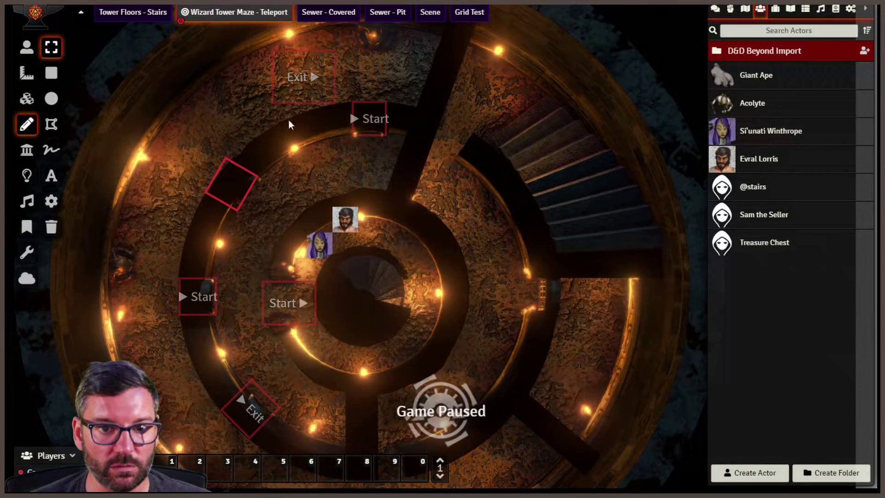
double_click(227, 184)
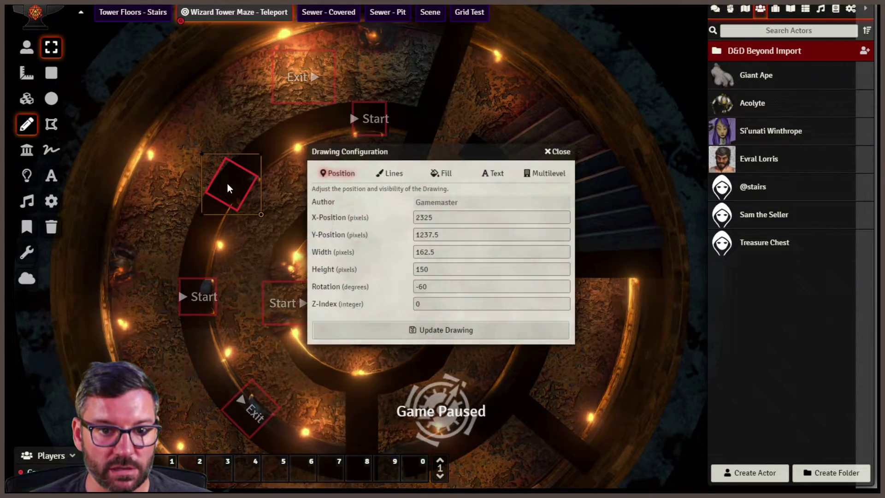
click(544, 172)
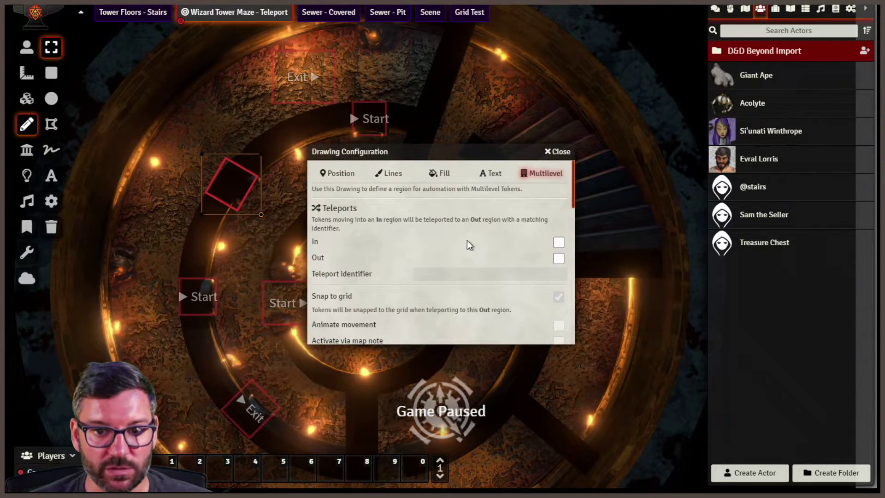
click(558, 242)
click(555, 259)
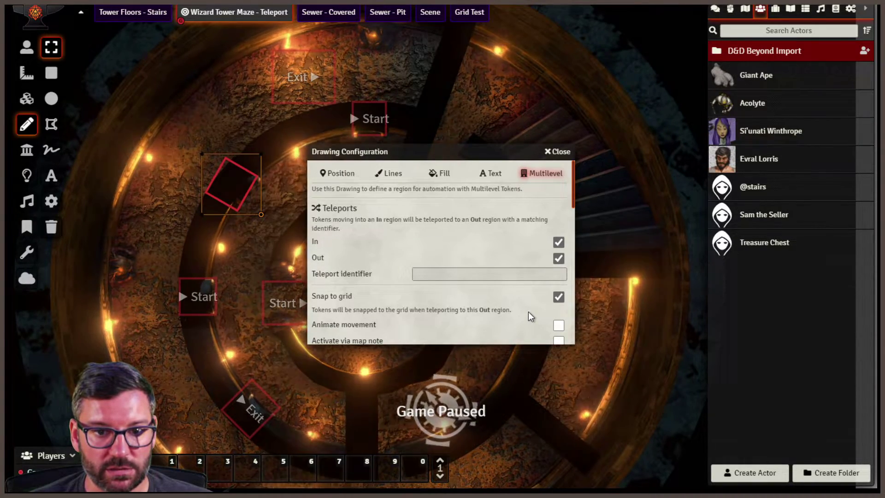
click(447, 275)
text(Exit)
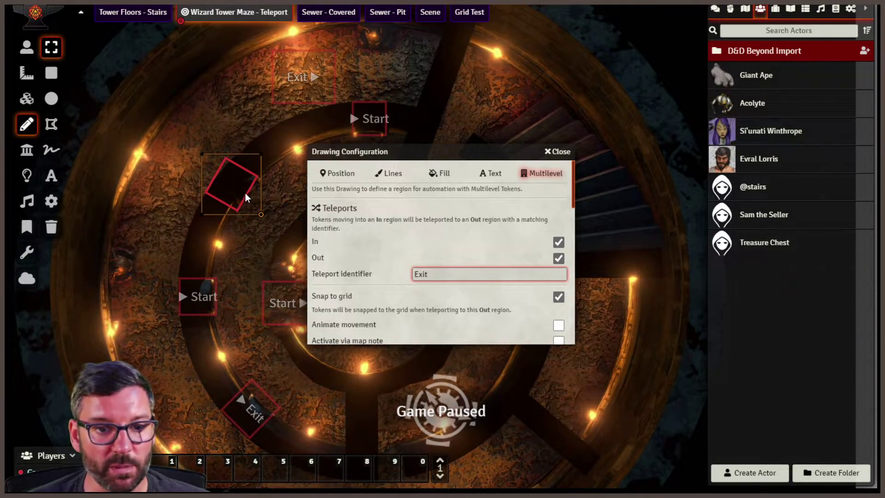
scroll(450, 306, down, 5)
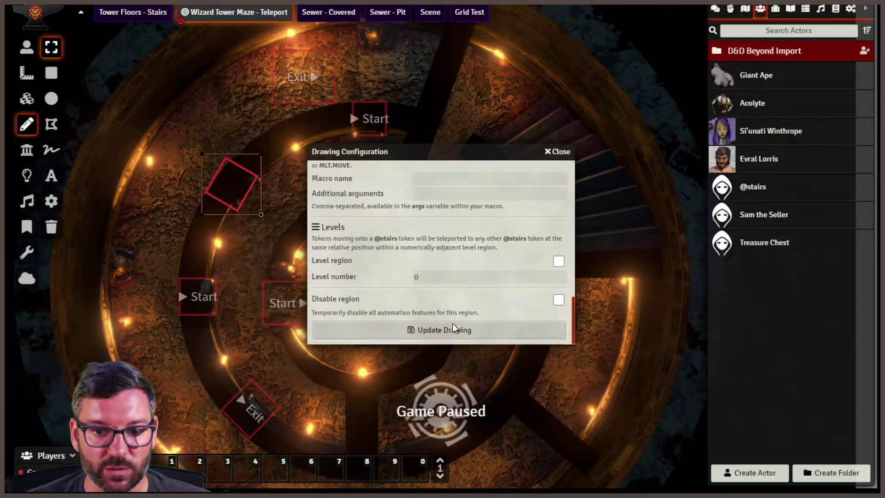
click(452, 332)
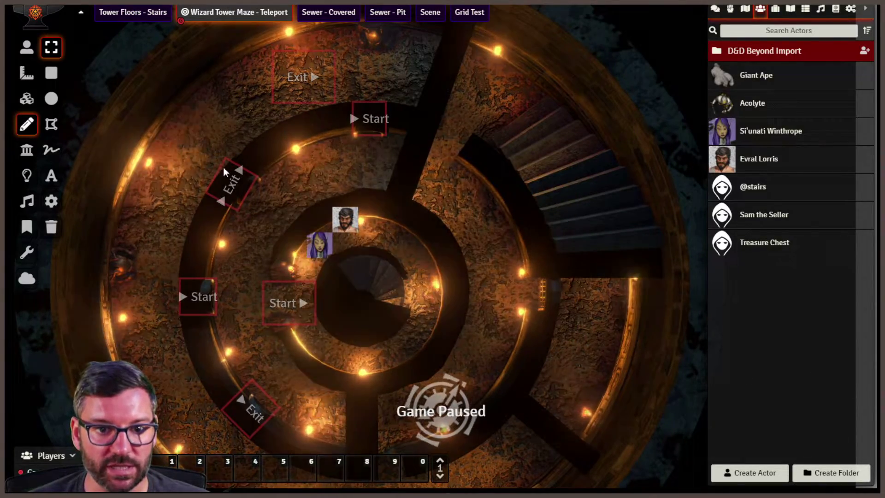
- Test the southwest and northwest Exit doorways with the purple-haired token, place it inside the middle ring and deselect it
click(26, 47)
drag(320, 246, 261, 408)
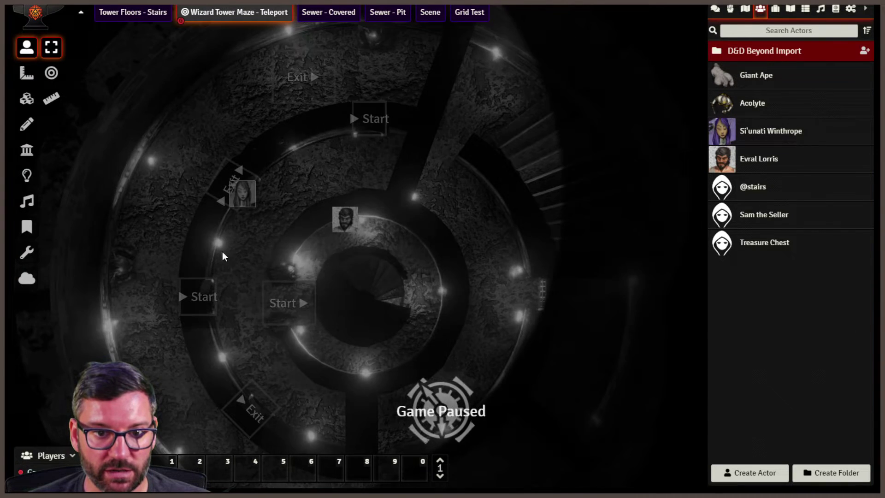
drag(230, 196, 311, 407)
drag(272, 274, 253, 411)
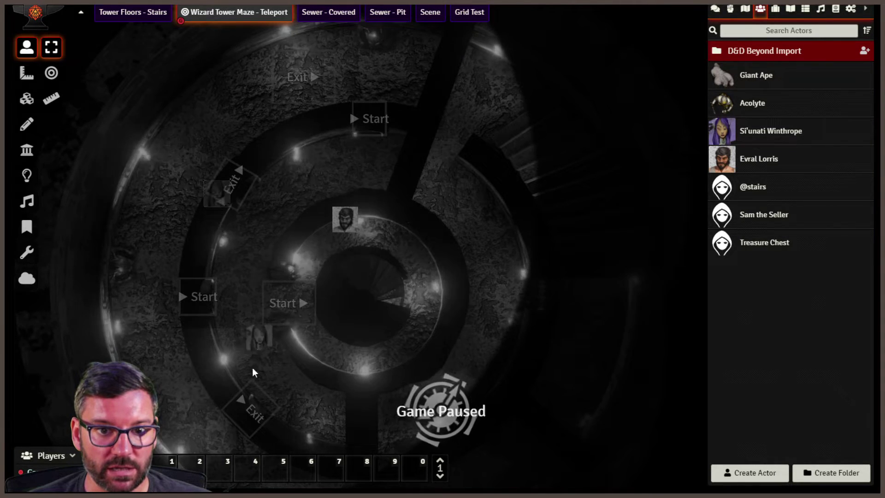
drag(227, 203, 241, 417)
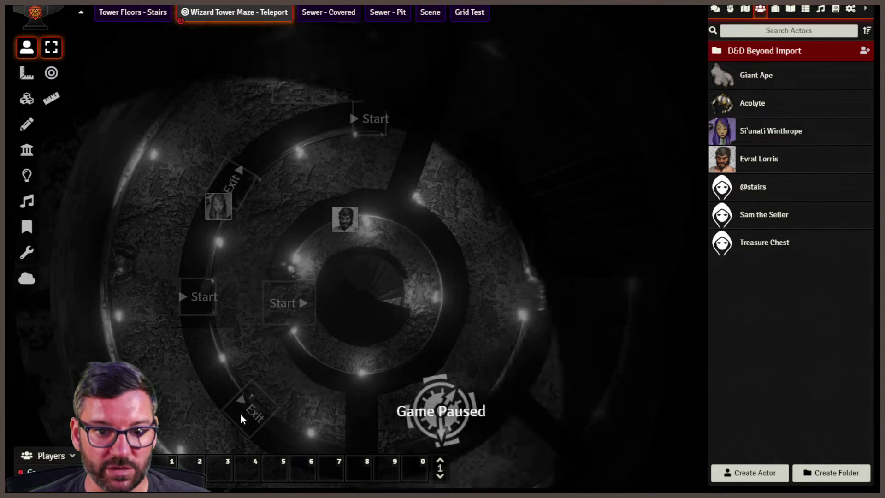
drag(218, 201, 261, 218)
drag(311, 98, 305, 203)
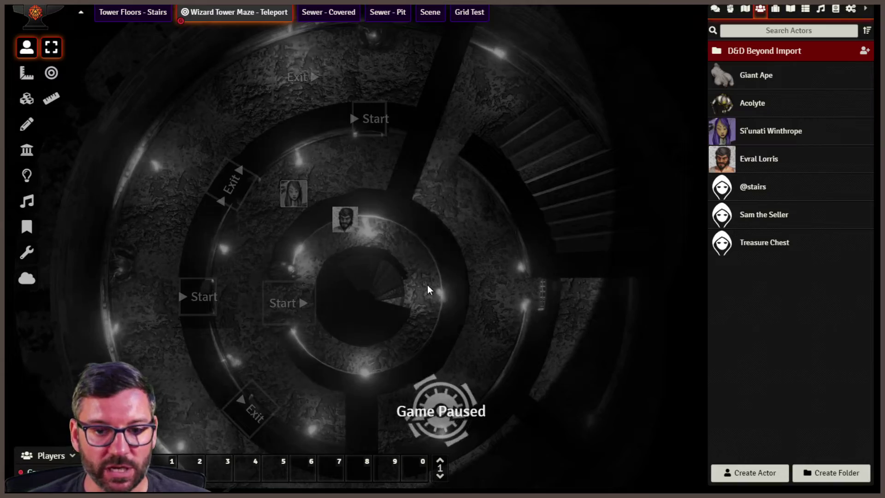
click(424, 276)
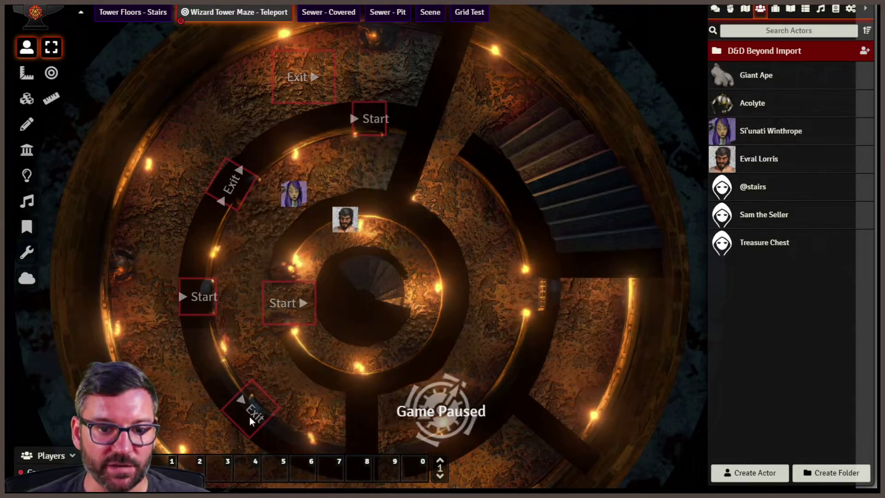
- Test the northwest Exit doorway with the bearded token, put it back in the inner ring and switch to the drawing tools
drag(346, 220, 264, 216)
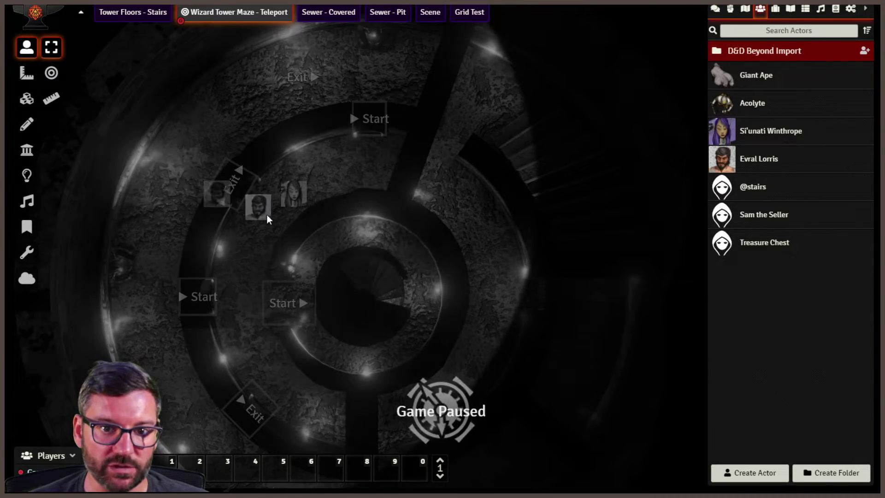
click(246, 226)
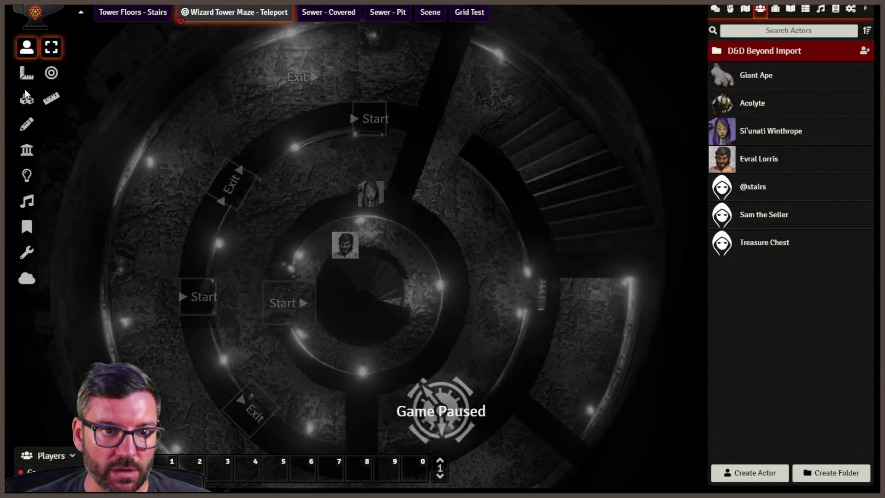
click(26, 124)
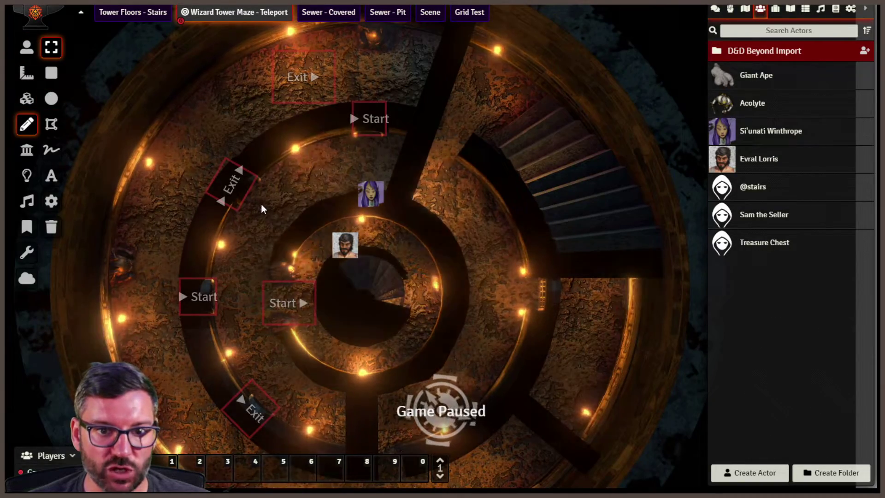
- Test the west Start doorway with the bearded token, return it to the inner ring and deselect it
click(26, 54)
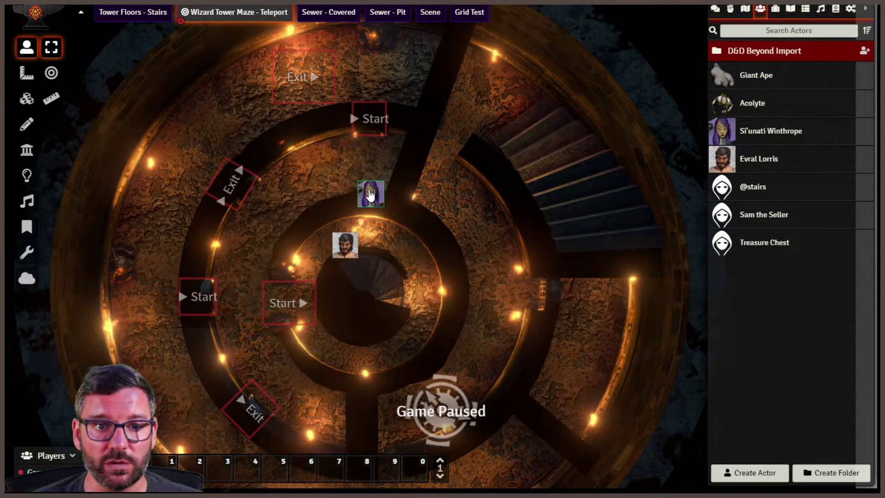
drag(347, 247, 199, 295)
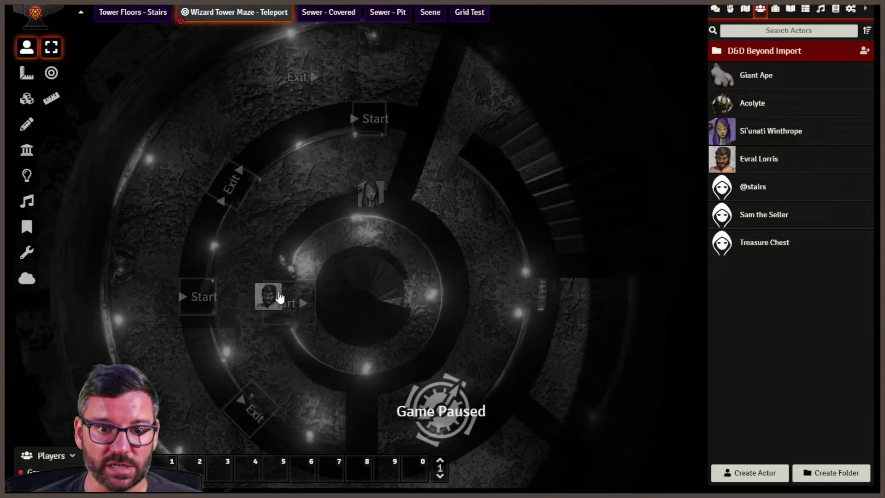
drag(307, 302, 332, 226)
click(320, 184)
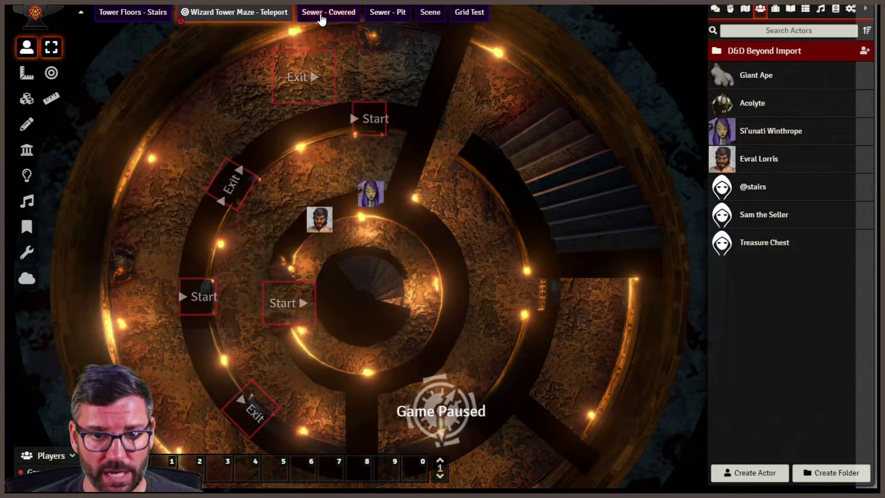
- Switch to the Sewer - Covered scene with its whole pit in view, activate the drawing tools and collapse the sidebar
click(321, 15)
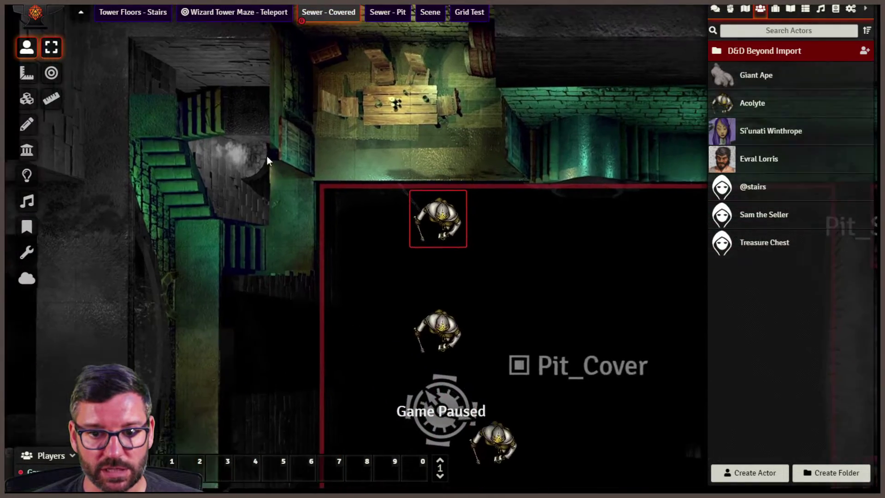
scroll(272, 162, down, 10)
drag(345, 249, 258, 212)
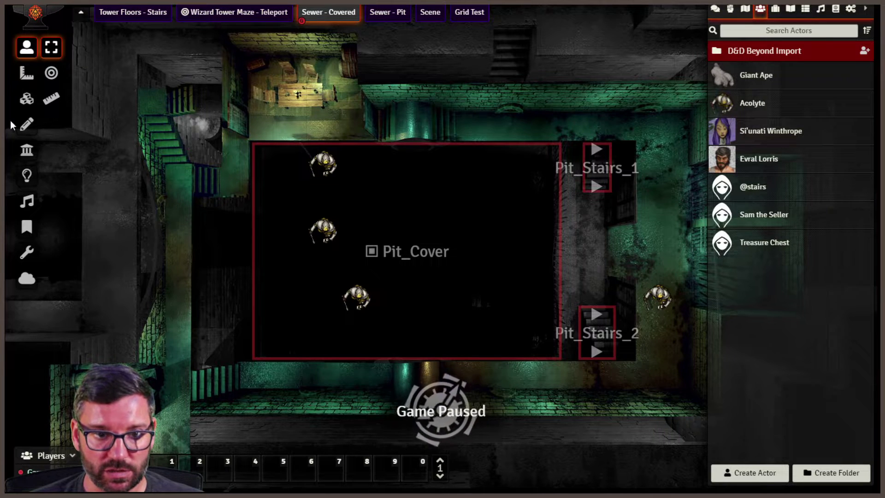
click(26, 124)
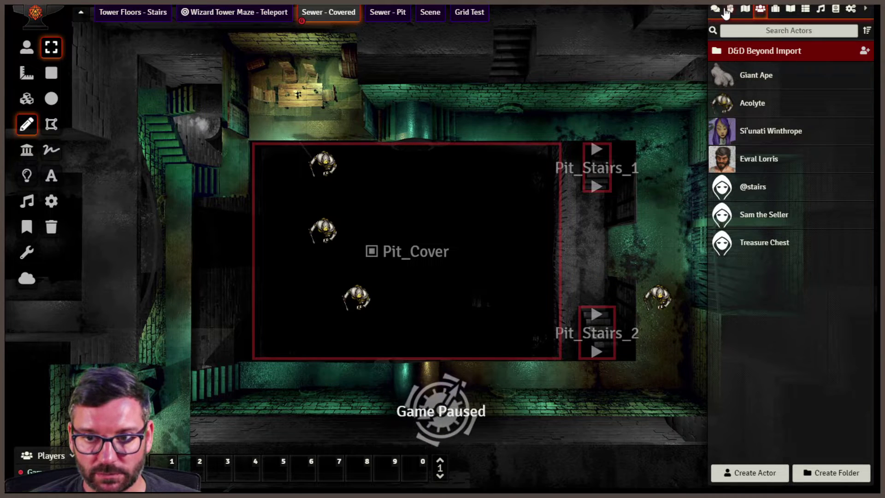
click(865, 9)
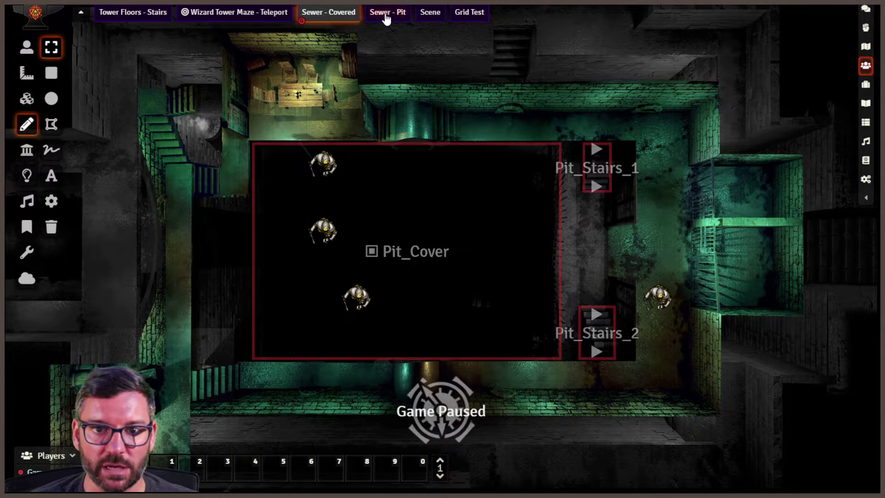
- Move the Acolyte tokens inside the Pit_Cover region and the one east of the pit, undoing the western token's move
click(326, 165)
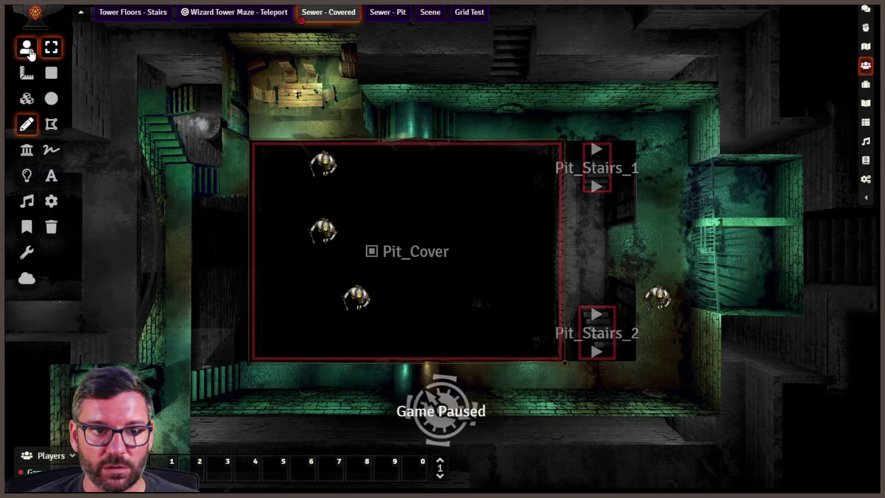
click(29, 52)
drag(367, 186, 445, 203)
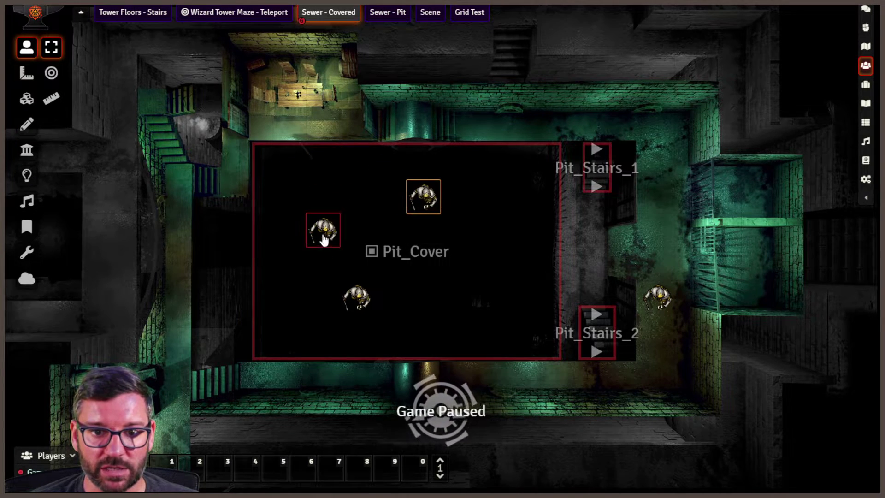
drag(323, 231, 289, 198)
drag(355, 308, 391, 331)
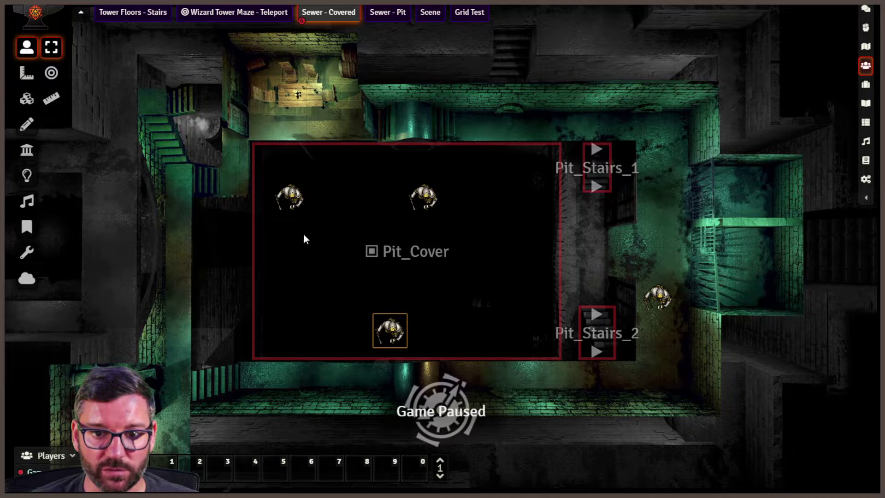
key(ctrl+z)
drag(662, 302, 594, 180)
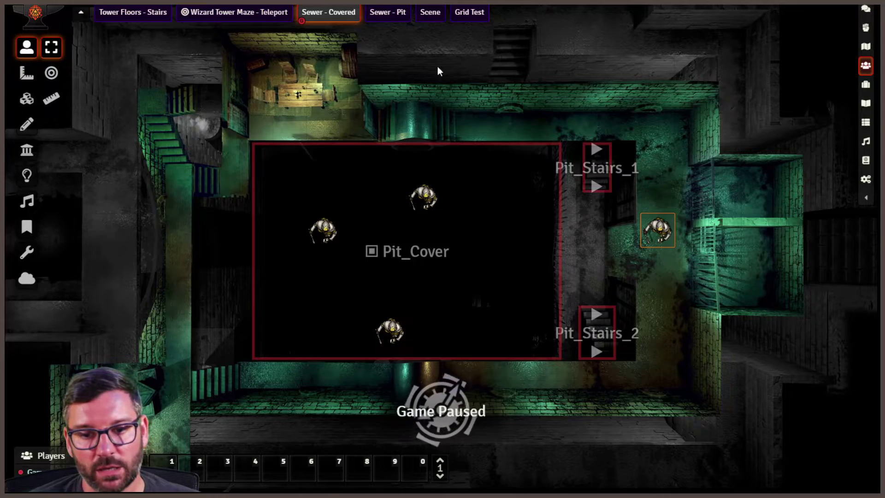
- Check the cloned Acolyte tokens in the Sewer - Pit scene, and return to the Sewer - Covered scene
click(381, 14)
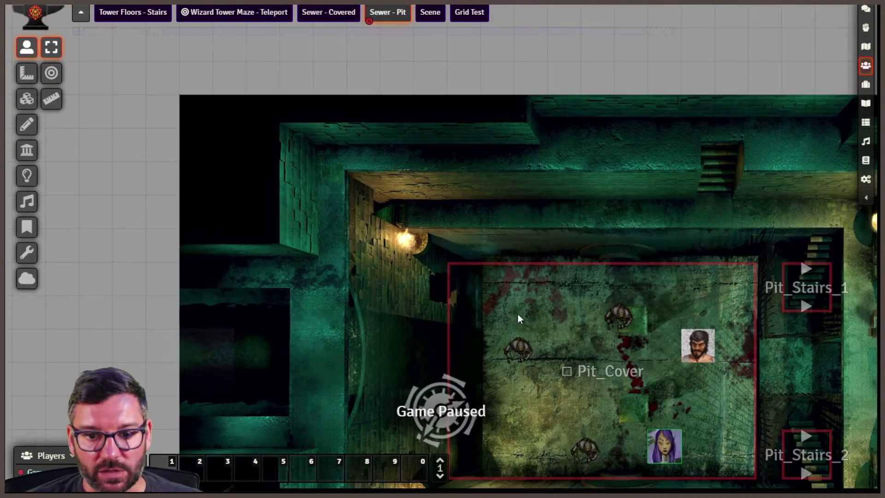
drag(518, 318, 351, 196)
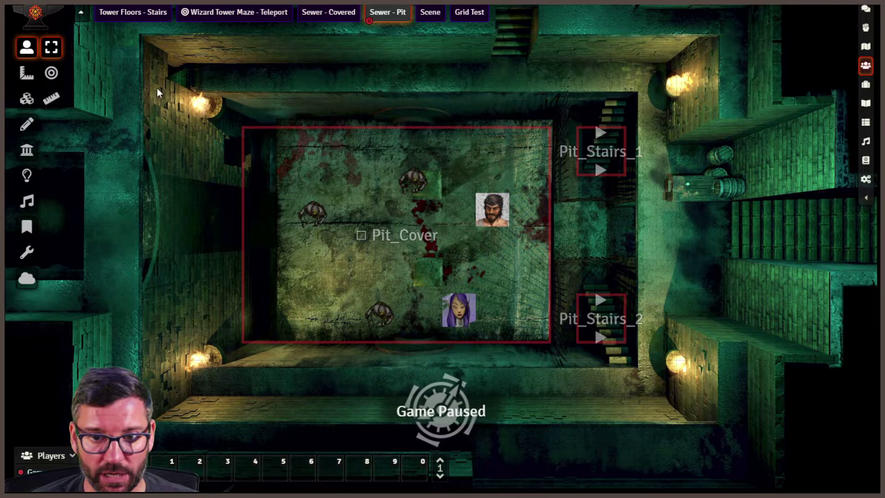
click(310, 17)
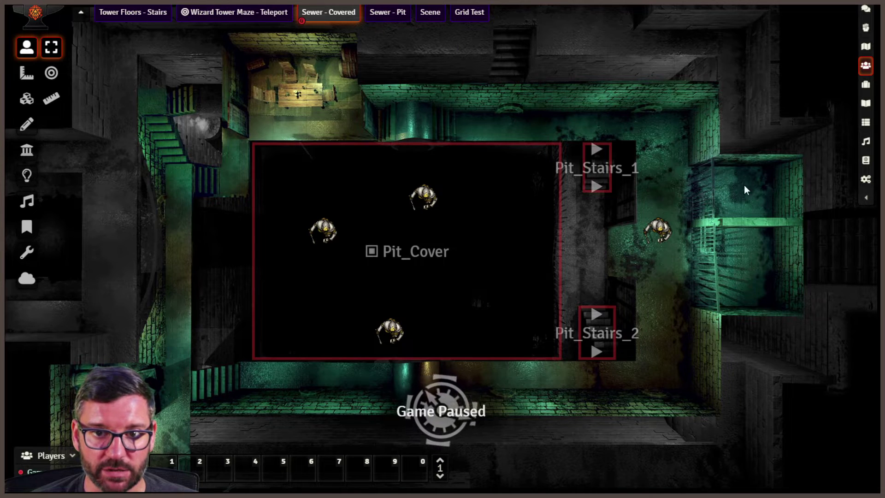
- Move the eastern Acolyte token onto Pit_Stairs_1, and in the Sewer - Pit scene move it south off the stairs region
drag(663, 233, 600, 172)
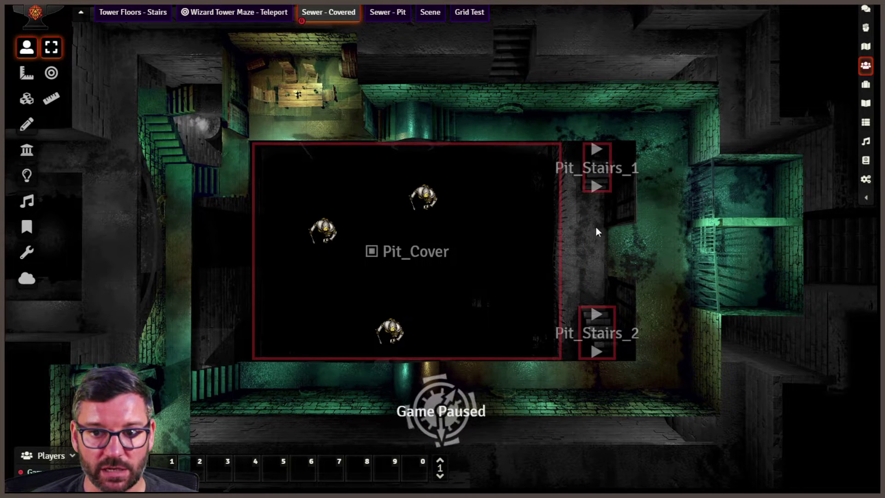
click(388, 12)
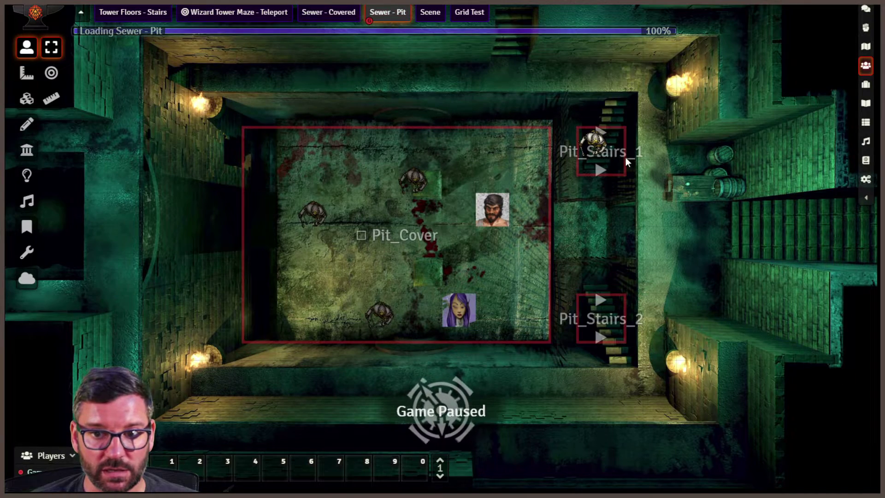
drag(596, 223, 597, 219)
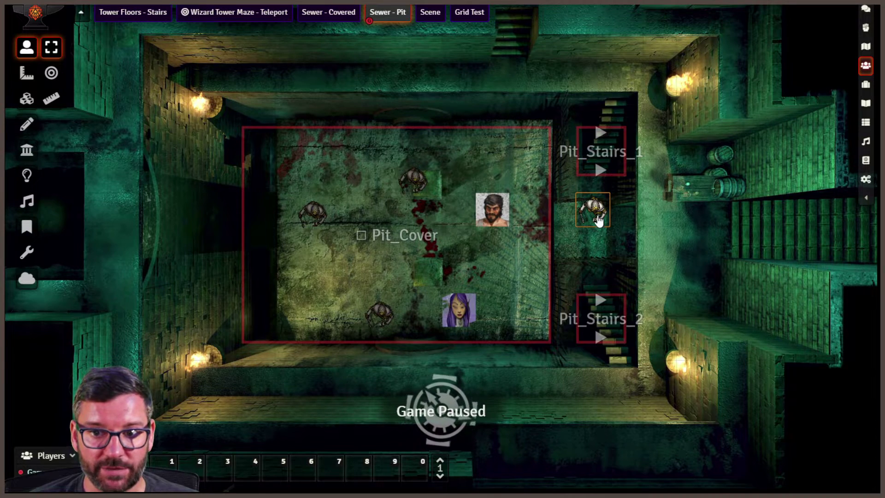
- In the Sewer - Covered scene, move the Acolyte token from Pit_Stairs_1 to between the two stairs regions and deselect it
click(329, 13)
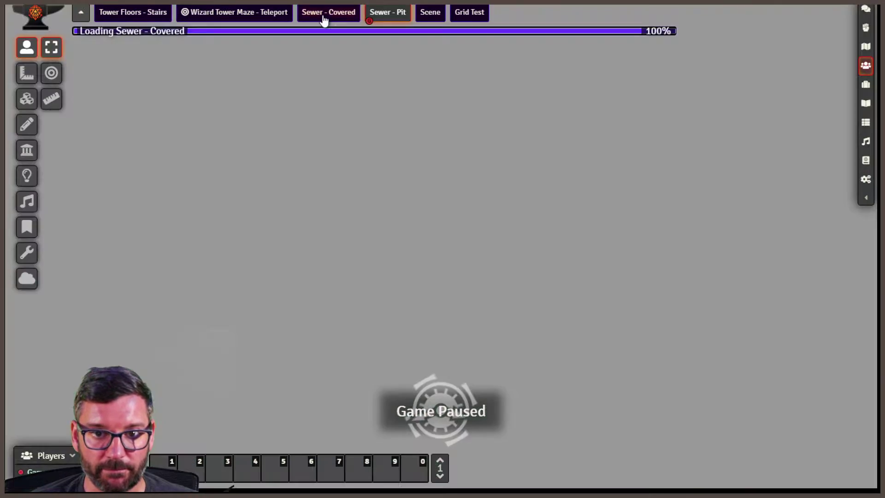
drag(595, 163, 601, 252)
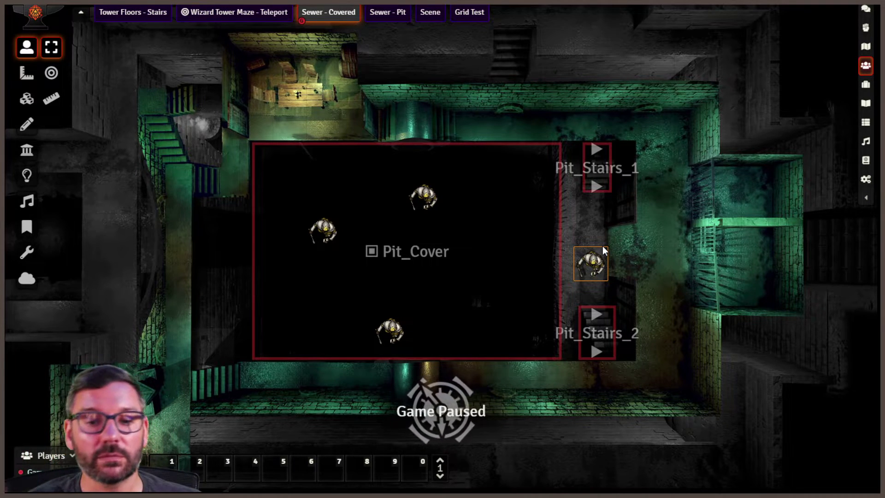
click(621, 224)
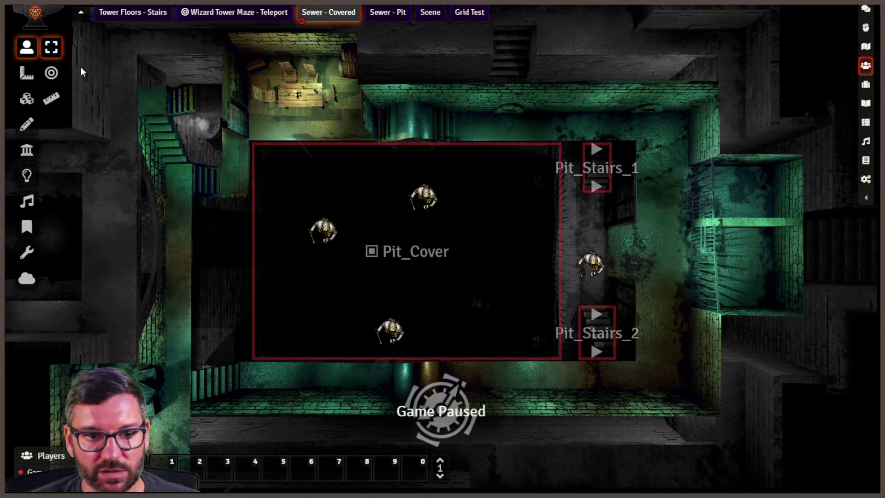
- Check the Multilevel teleport settings of the Pit_Stairs_1 and Pit_Stairs_2 drawings in the Sewer - Covered scene
click(27, 124)
double_click(600, 168)
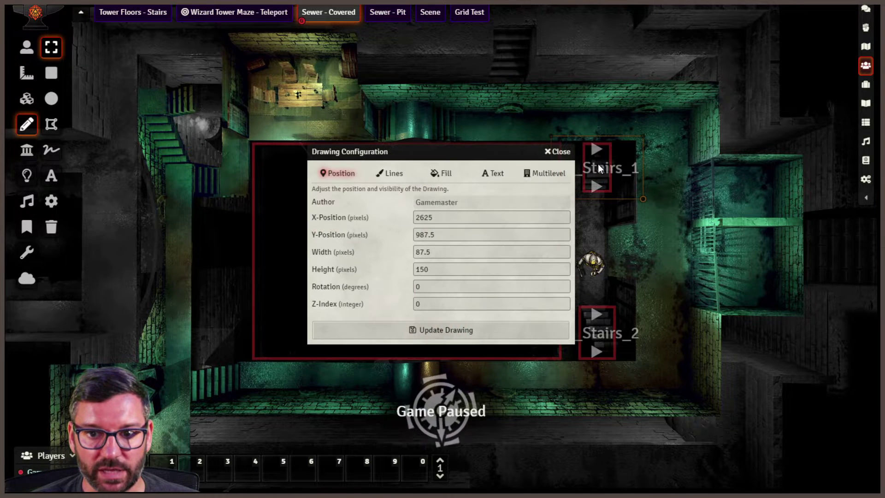
click(546, 174)
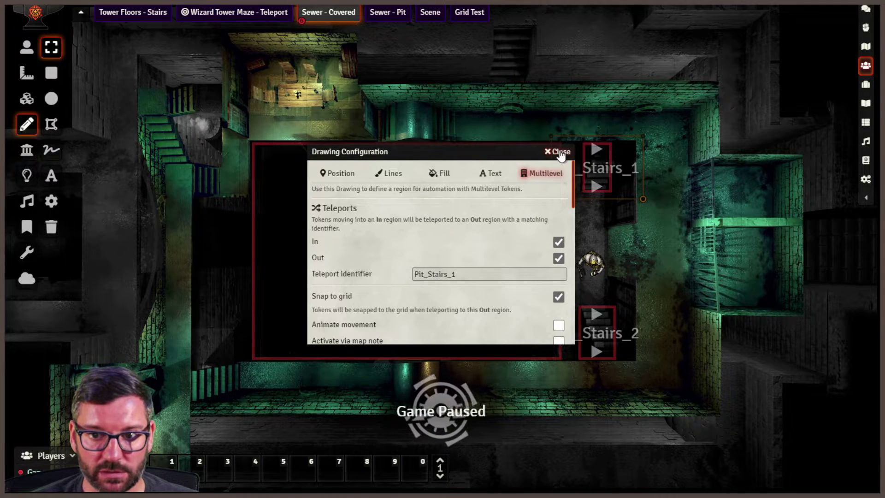
click(561, 154)
click(600, 332)
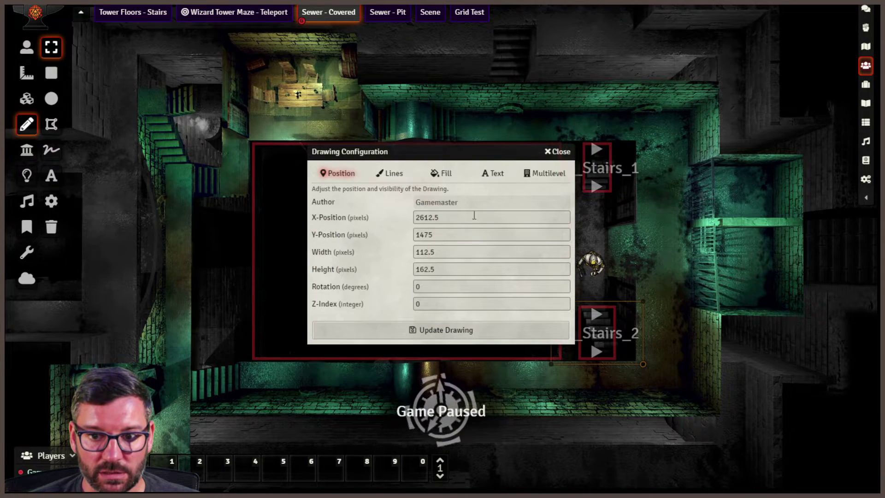
click(534, 173)
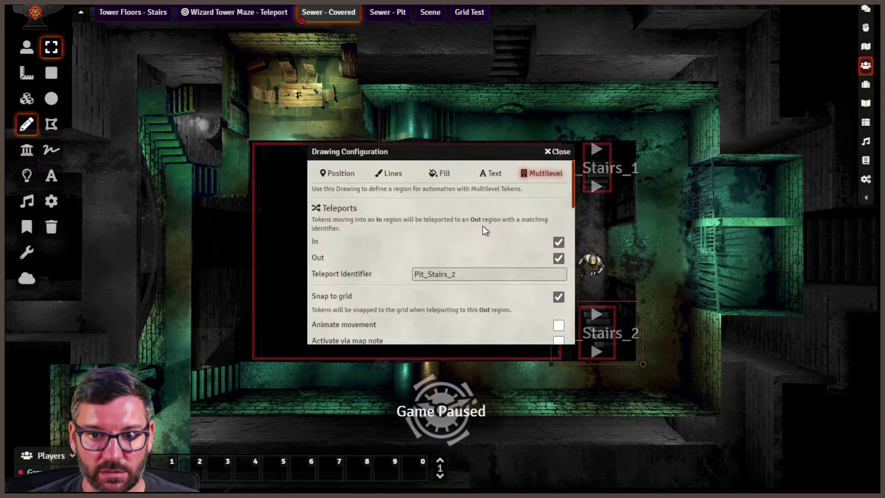
click(559, 152)
- Check the Multilevel teleport settings of the Pit_Stairs_1 drawing in the Sewer - Pit scene
click(385, 14)
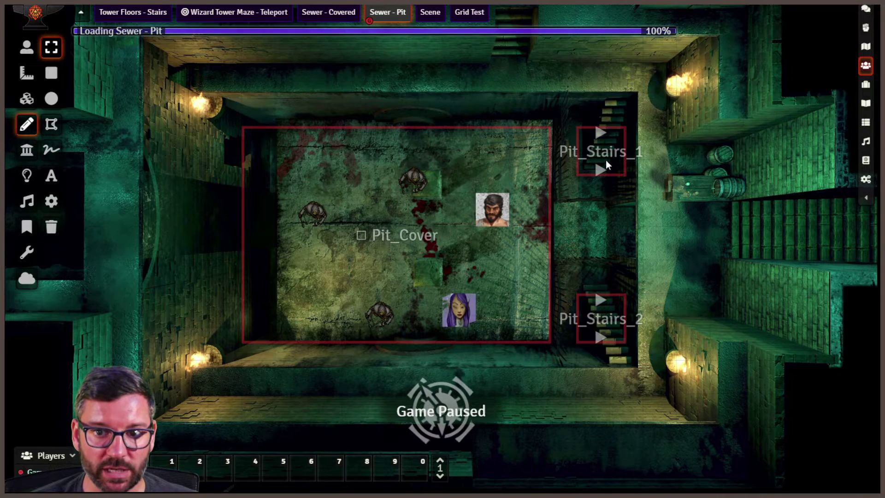
double_click(605, 153)
click(544, 174)
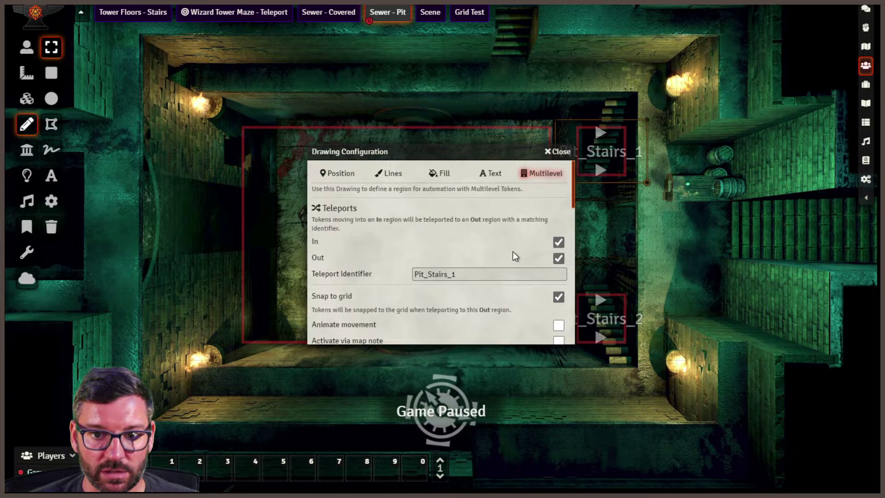
click(562, 152)
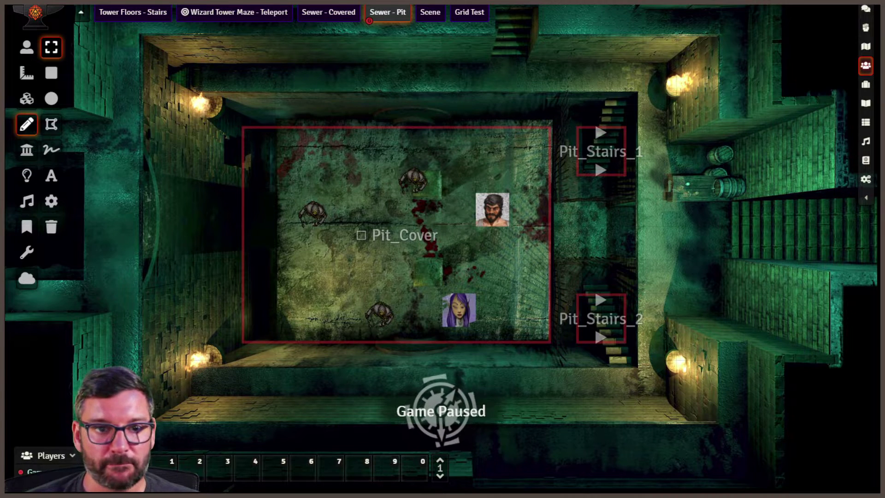
- Review the Tower Floors - Stairs, Sewer - Covered and Sewer - Pit scenes, ending on Sewer - Covered
click(136, 15)
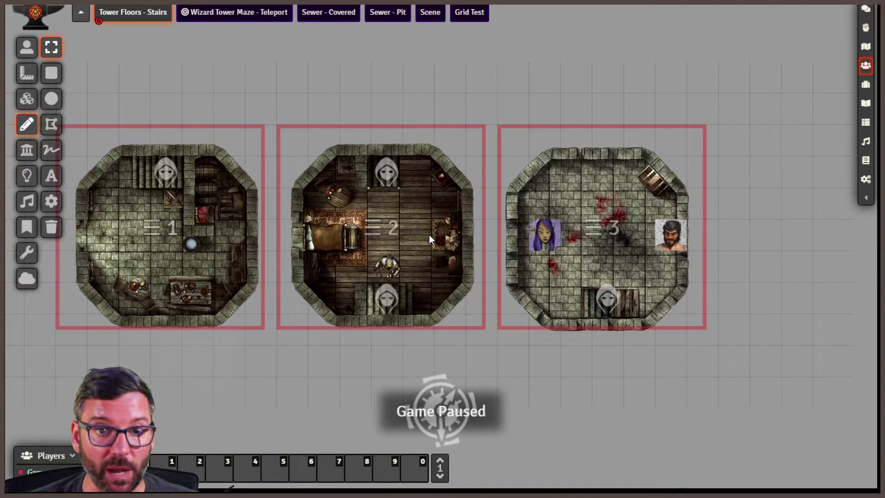
click(344, 15)
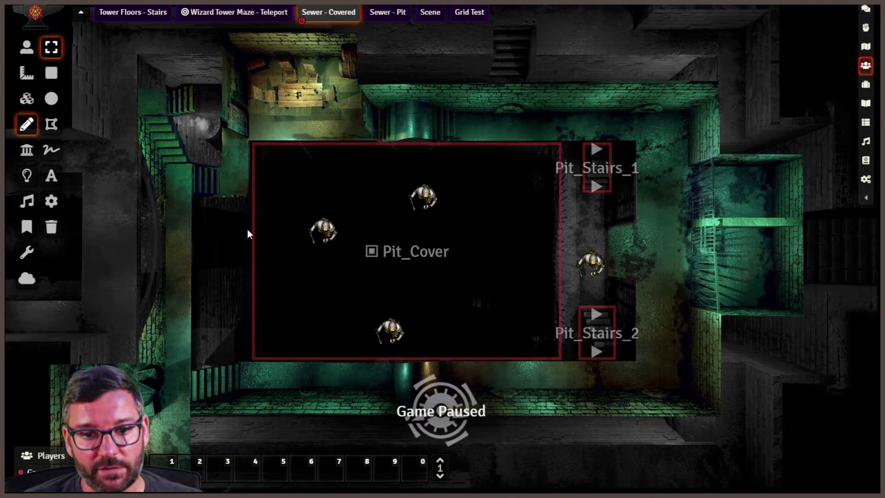
click(400, 14)
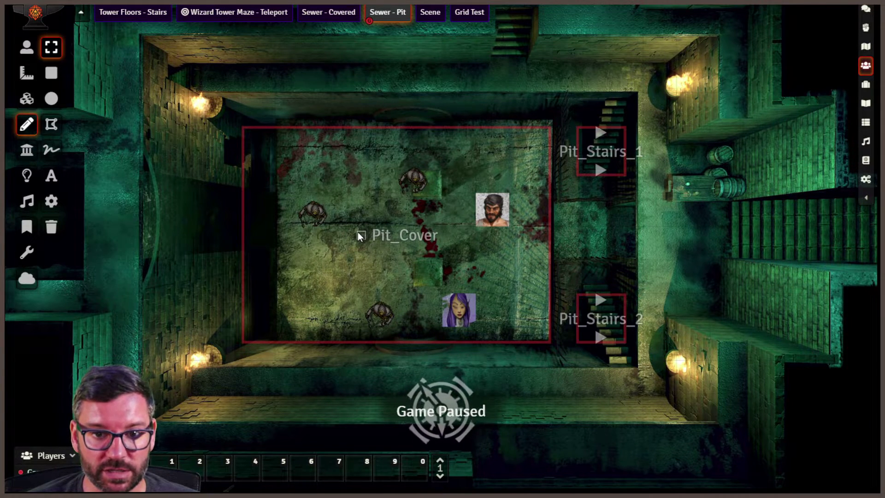
click(311, 14)
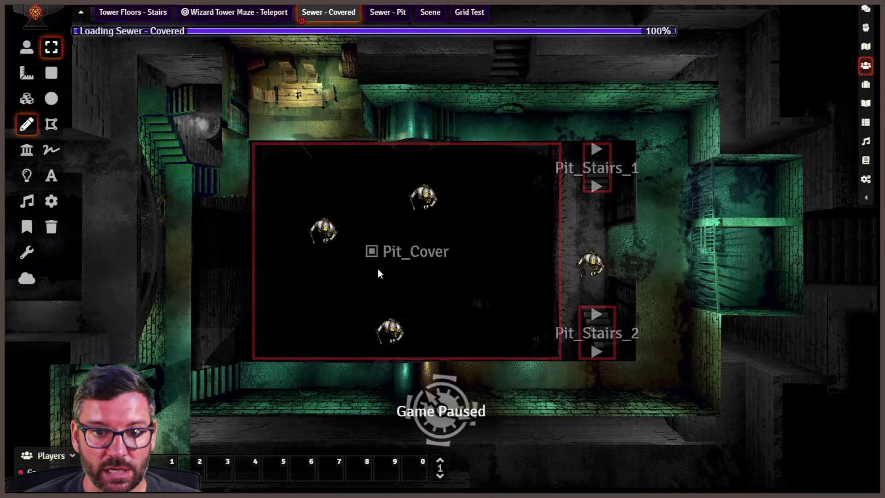
- Examine the token cloning settings of the Pit_Cover drawing in the Sewer - Covered scene
double_click(354, 148)
click(535, 175)
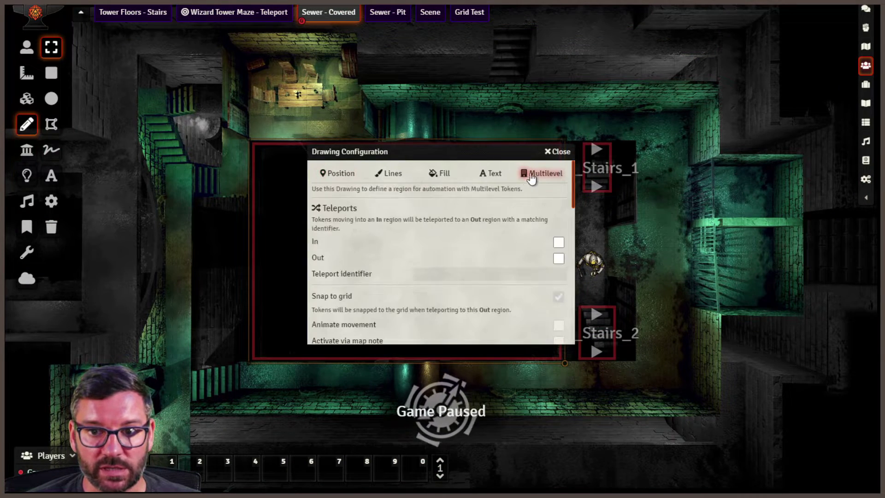
scroll(443, 206, down, 5)
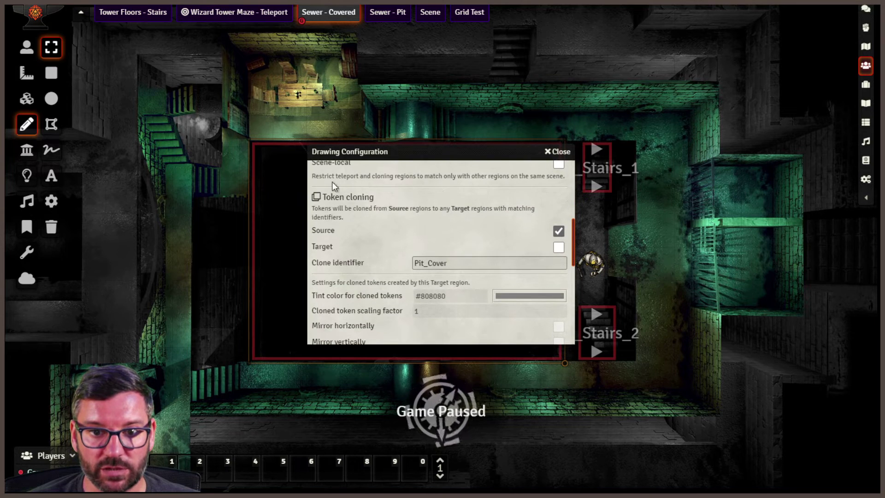
mouse_move(354, 155)
mouse_down()
mouse_move(526, 130)
mouse_move(633, 22)
mouse_up()
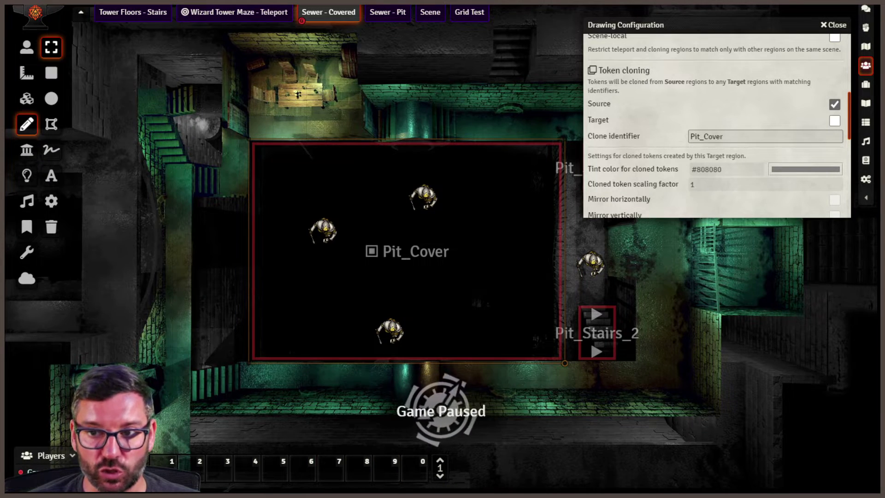
click(829, 24)
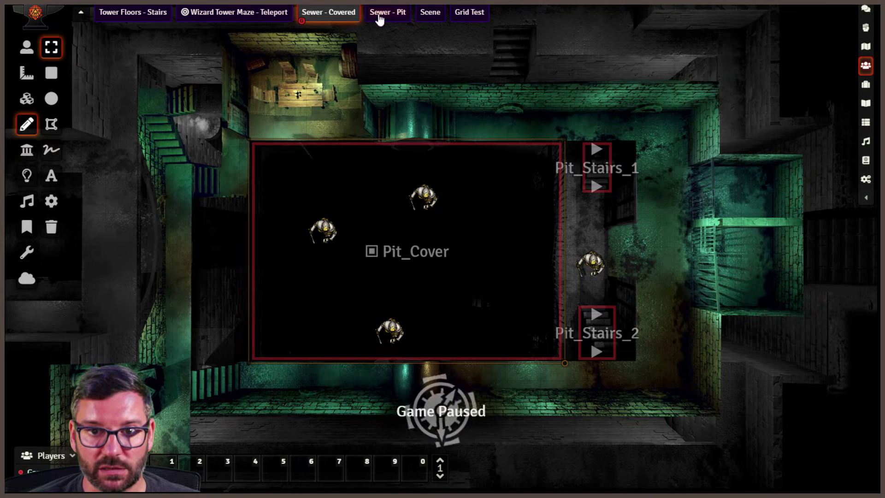
- Compare the Sewer - Pit and Sewer - Covered scenes, and activate the Sewer - Pit scene
click(377, 15)
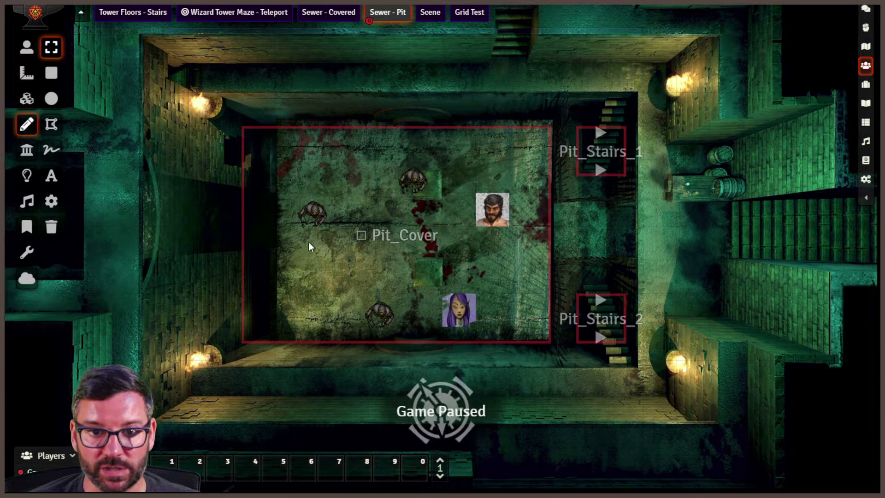
click(320, 18)
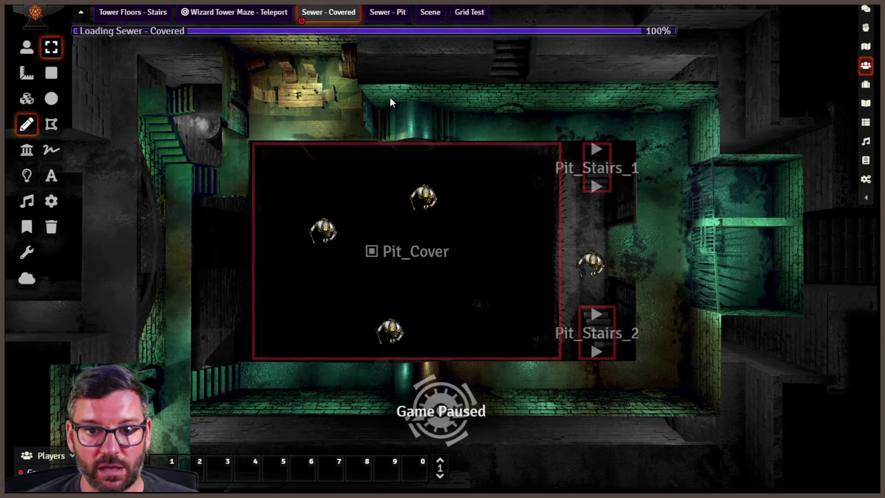
click(380, 20)
right_click(380, 20)
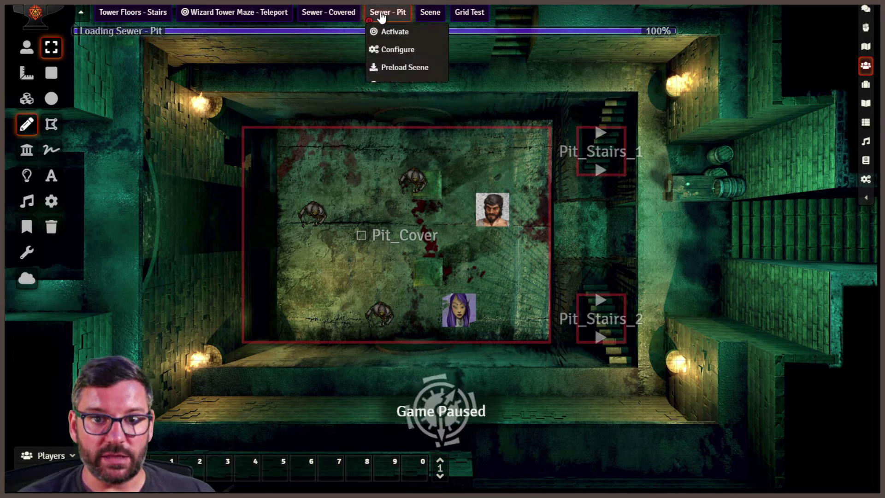
click(382, 31)
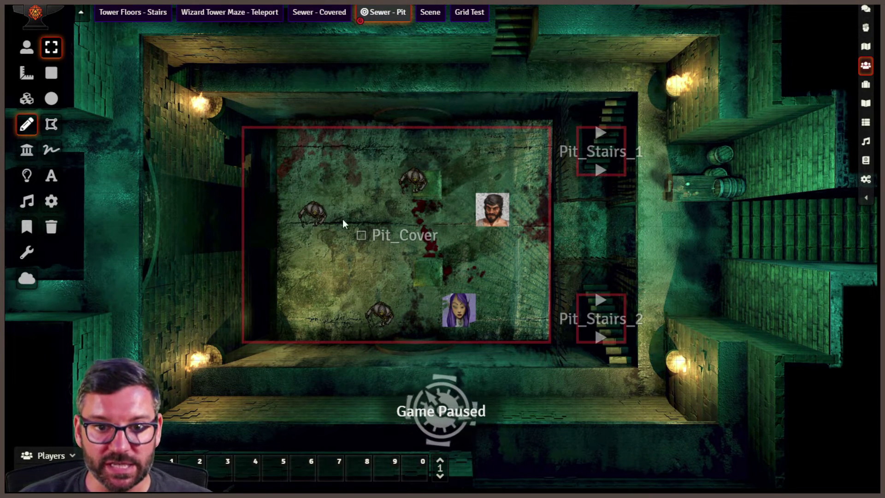
- Reopen the Pit_Cover drawing's Multilevel settings in the Sewer - Covered scene and review its clone source options
click(325, 14)
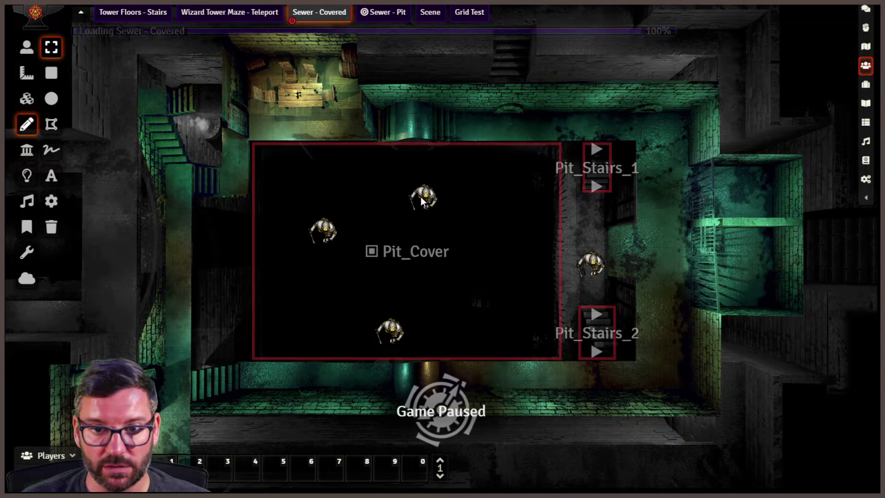
double_click(466, 167)
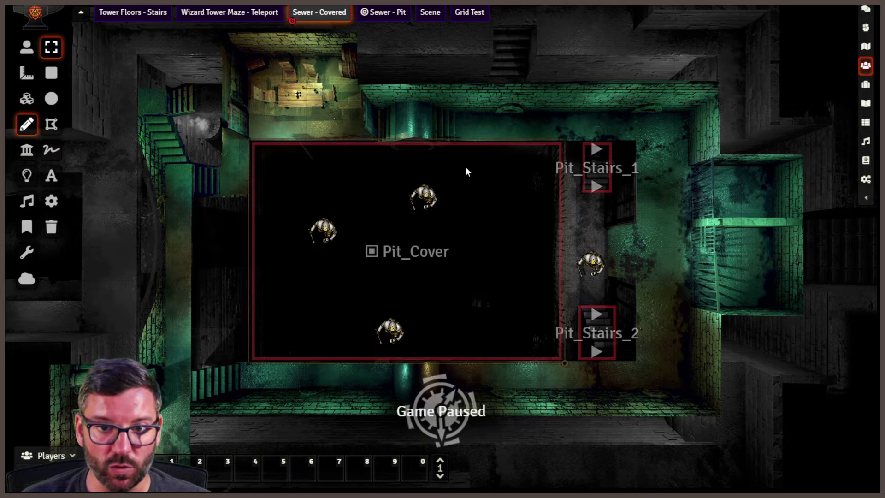
click(551, 174)
scroll(497, 276, down, 5)
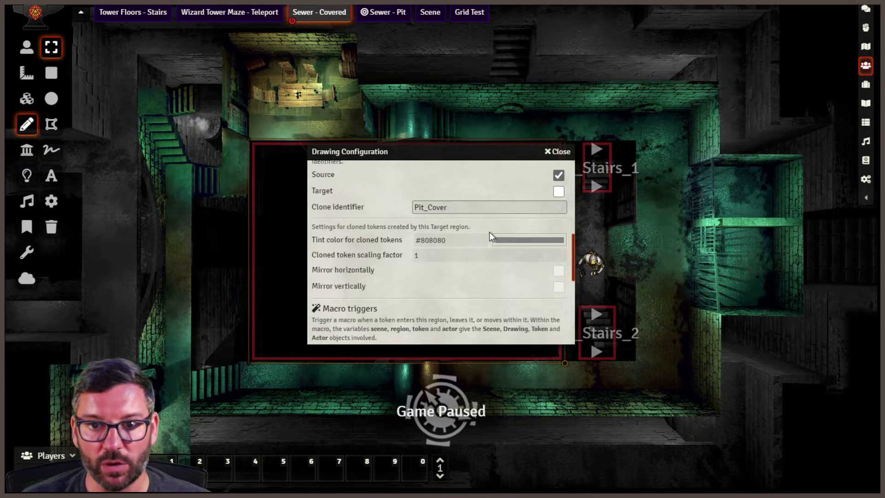
scroll(436, 261, up, 3)
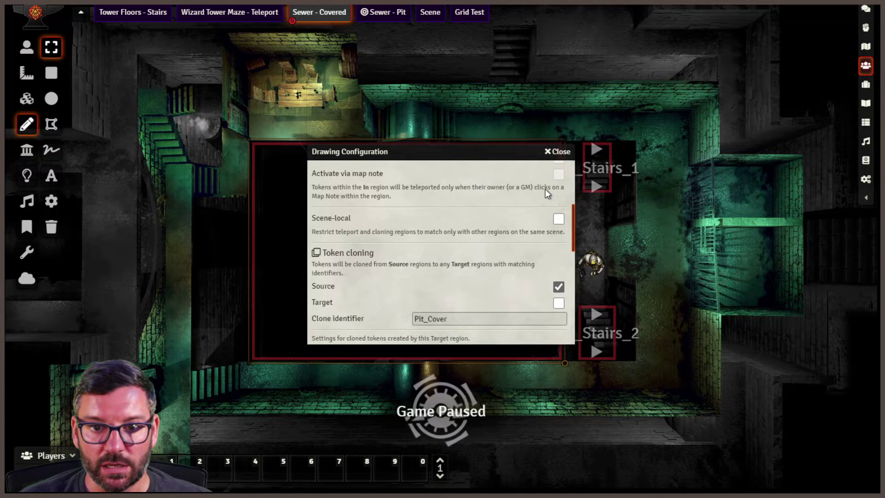
click(558, 152)
- In the Sewer - Pit scene, set the Pit_Cover target region's tint color for cloned tokens to red #e30d0d
click(384, 12)
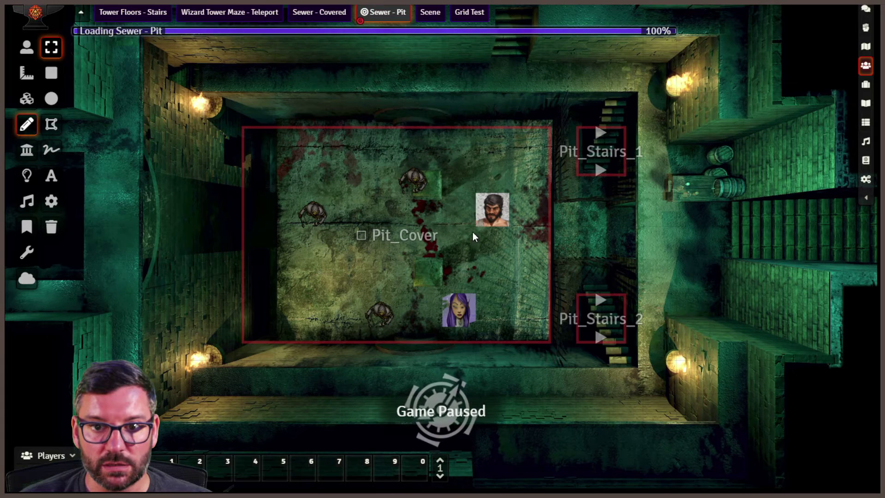
double_click(474, 236)
click(546, 172)
scroll(450, 291, down, 1)
scroll(450, 291, down, 2)
scroll(452, 295, down, 2)
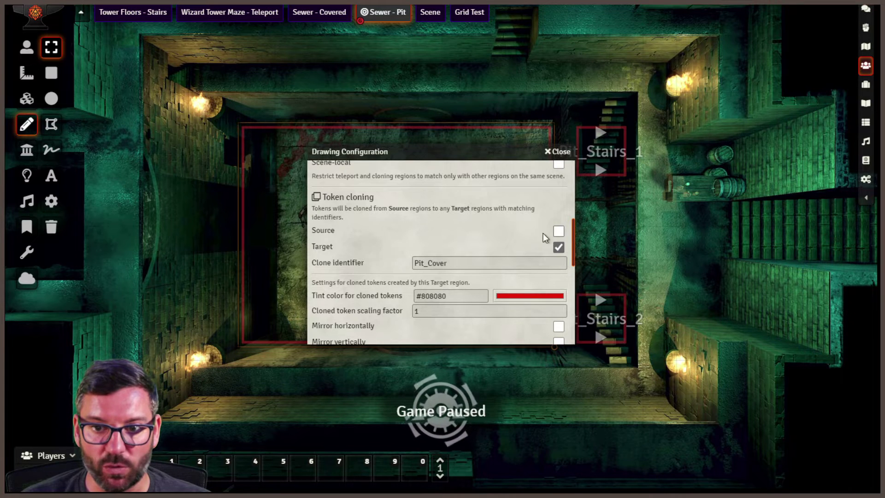
scroll(466, 297, down, 5)
click(484, 330)
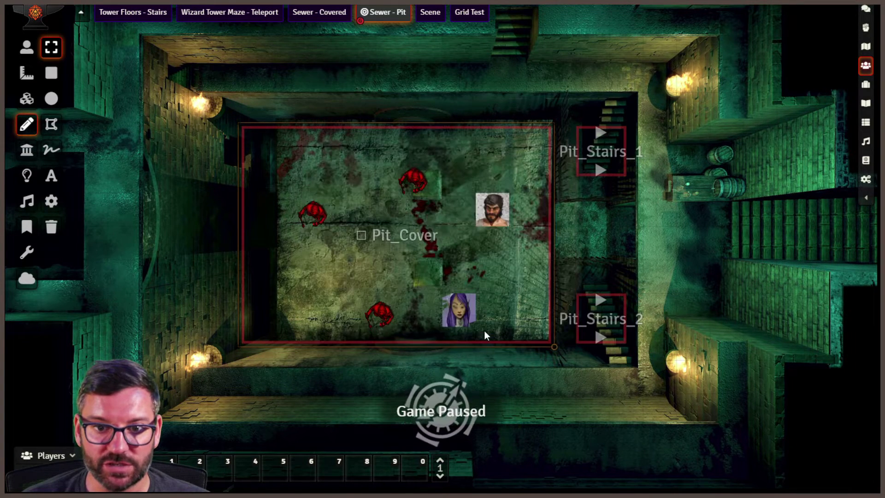
- Compare the cloned tokens in the Sewer - Pit scene with their originals in Sewer - Covered
click(318, 10)
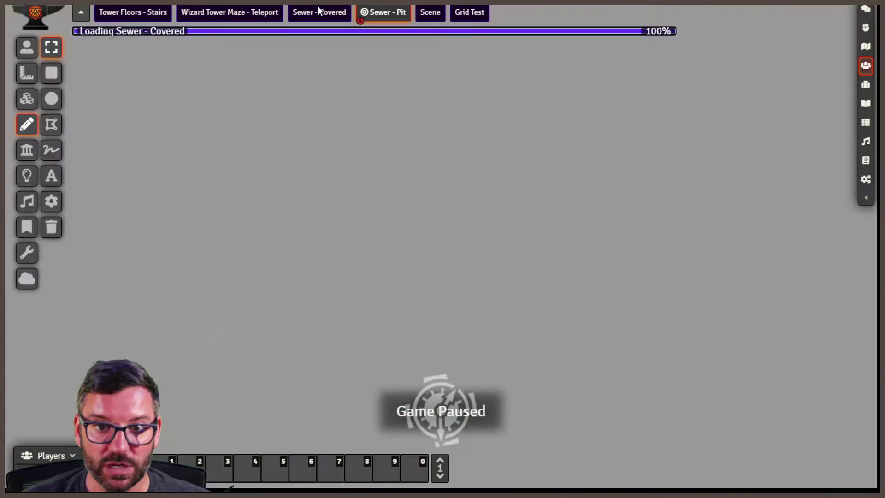
click(375, 12)
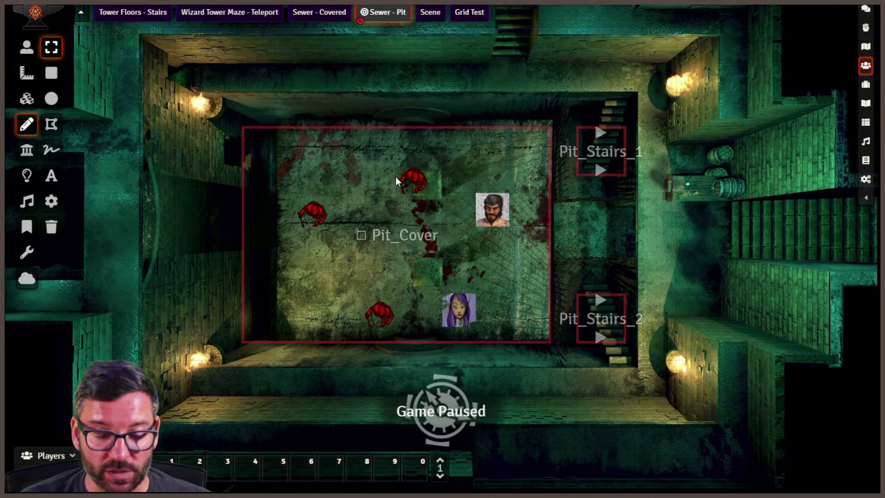
click(313, 17)
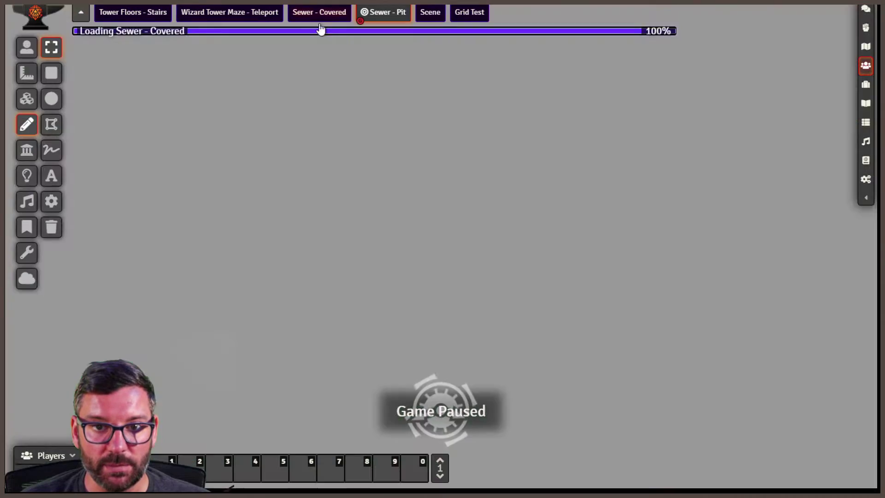
- Enable vertical mirroring of cloned tokens for the Sewer - Pit scene's Pit_Cover region, and view the originals in Sewer - Covered
click(383, 12)
double_click(485, 160)
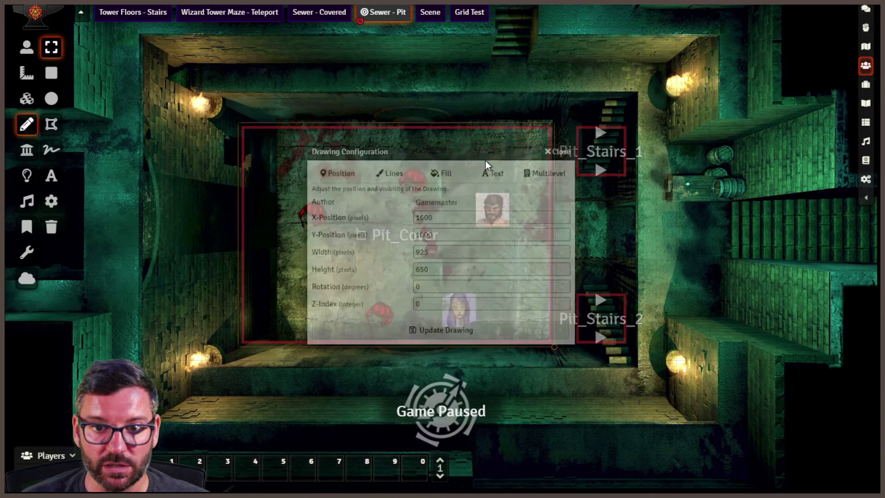
click(545, 173)
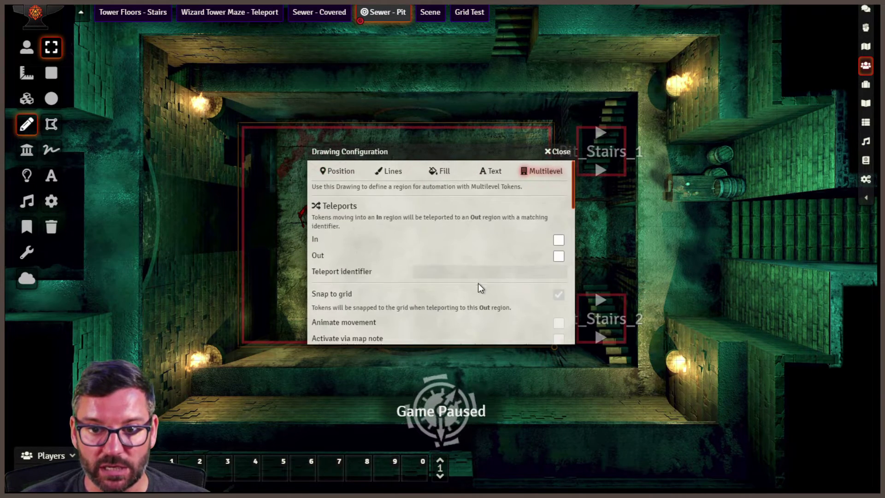
scroll(477, 283, down, 5)
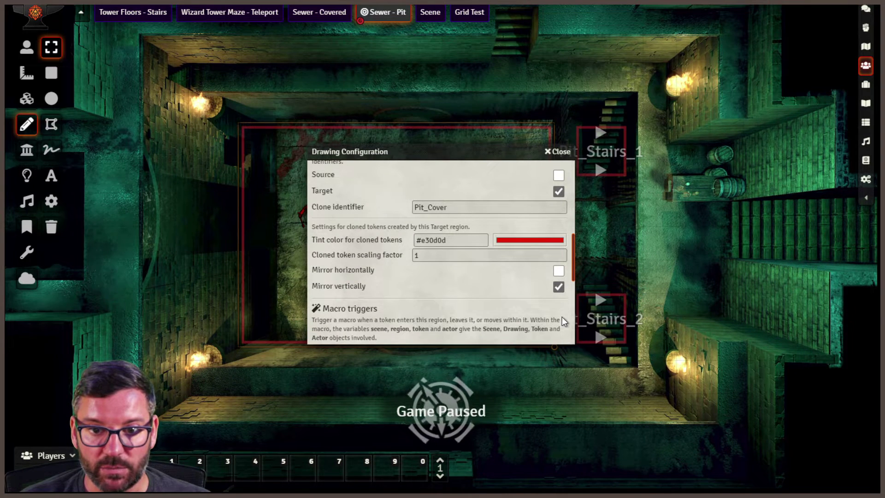
scroll(463, 292, down, 4)
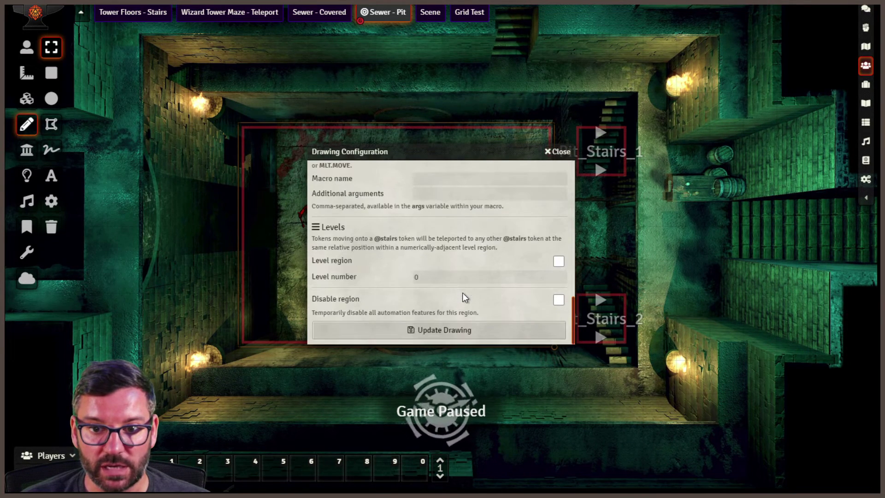
click(463, 337)
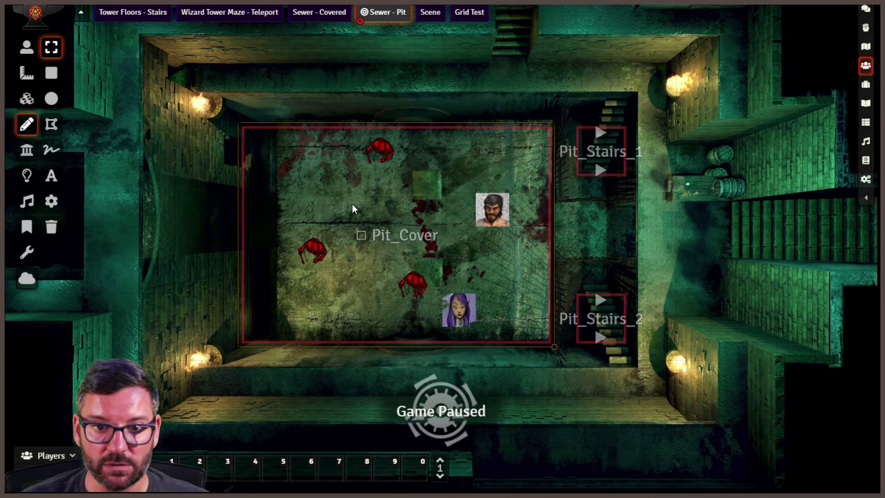
click(302, 14)
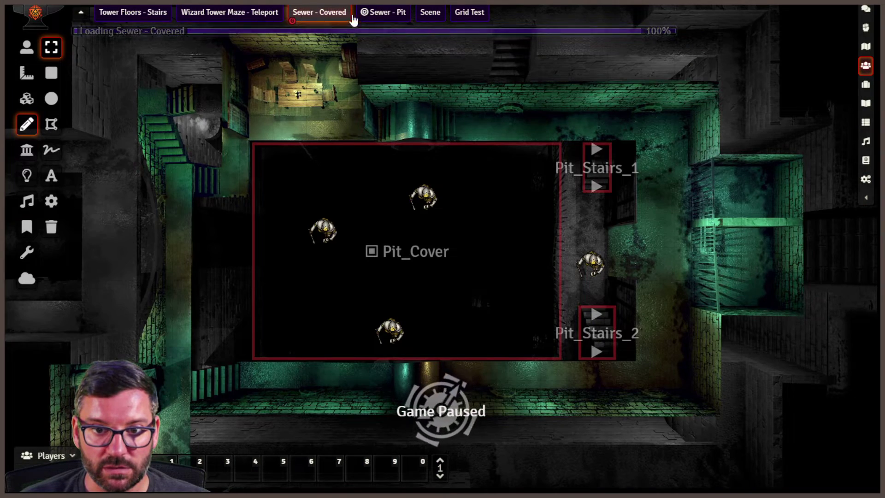
- Compare the mirrored, red-tinted clones in the Sewer - Pit scene with the original tokens in Sewer - Covered
click(370, 15)
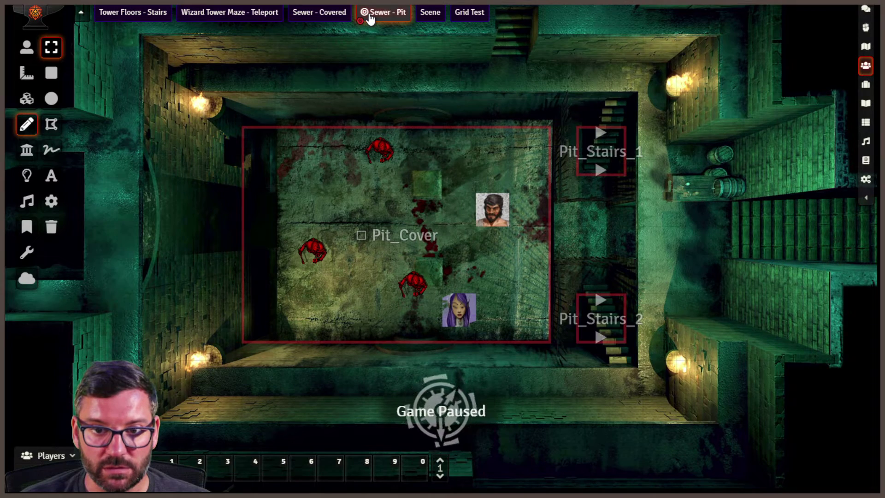
click(297, 12)
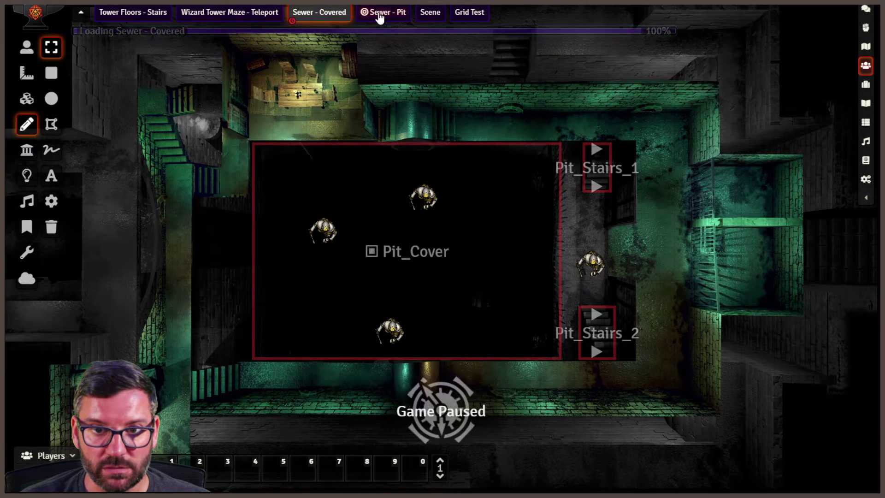
click(378, 15)
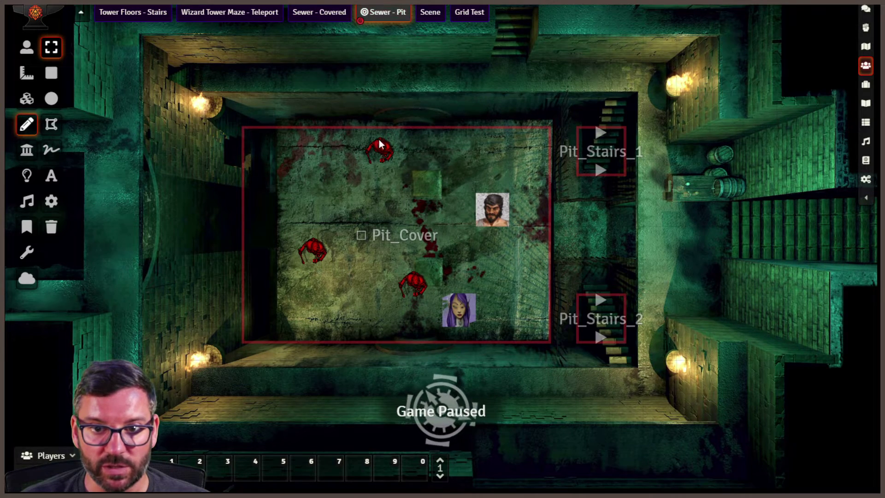
click(317, 12)
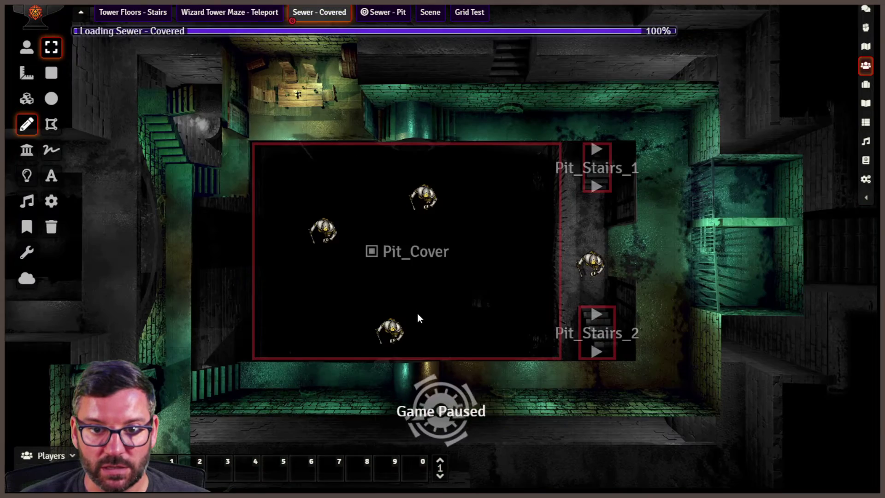
- In the Sewer - Pit scene, change the Pit_Cover region's clone tint to purple and turn off vertical mirroring
click(369, 14)
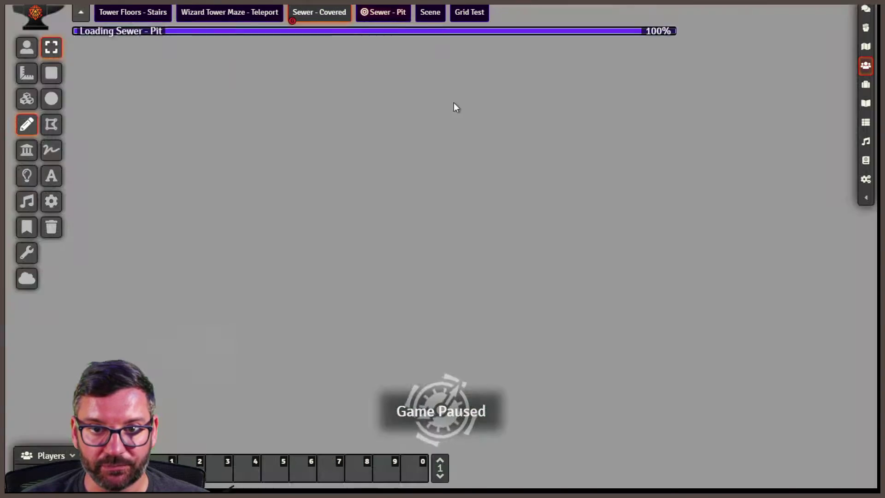
double_click(436, 155)
click(544, 174)
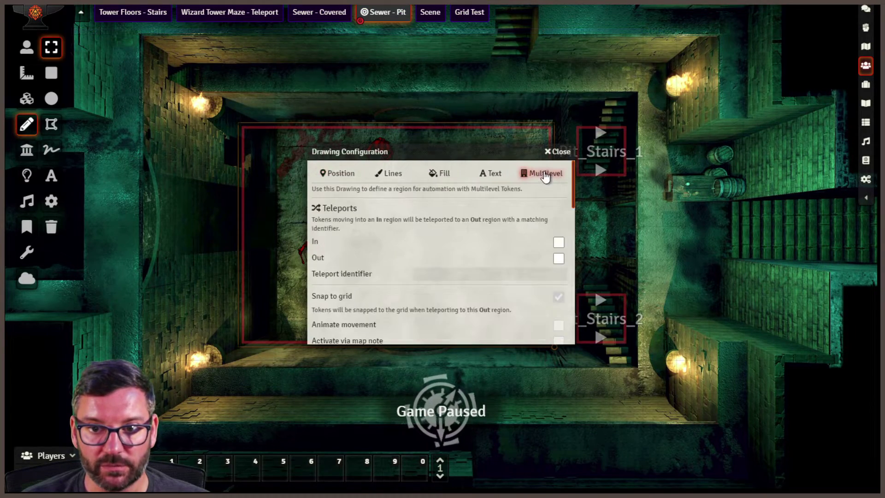
scroll(491, 289, down, 5)
scroll(504, 292, down, 3)
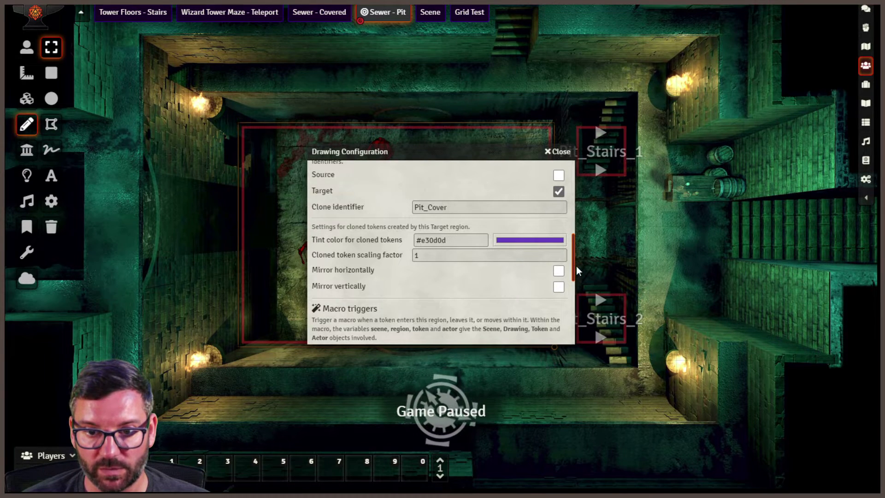
scroll(440, 331, down, 5)
click(451, 330)
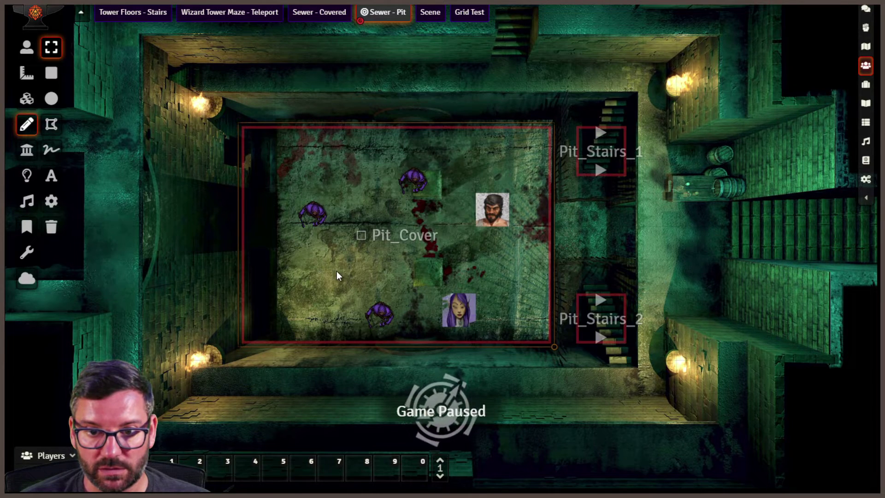
- In Sewer - Covered, move the northernmost Acolyte token to the Pit_Cover region's upper-left corner and check its character sheet
click(318, 13)
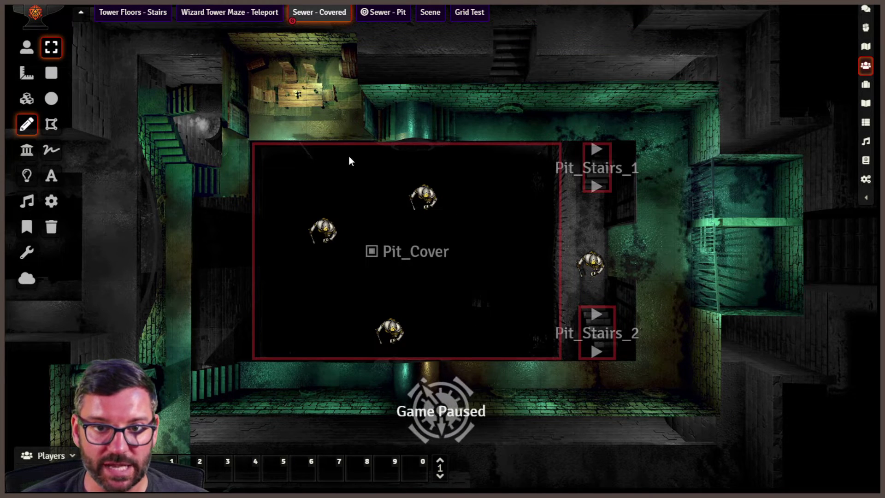
click(26, 47)
click(423, 197)
drag(423, 196, 293, 181)
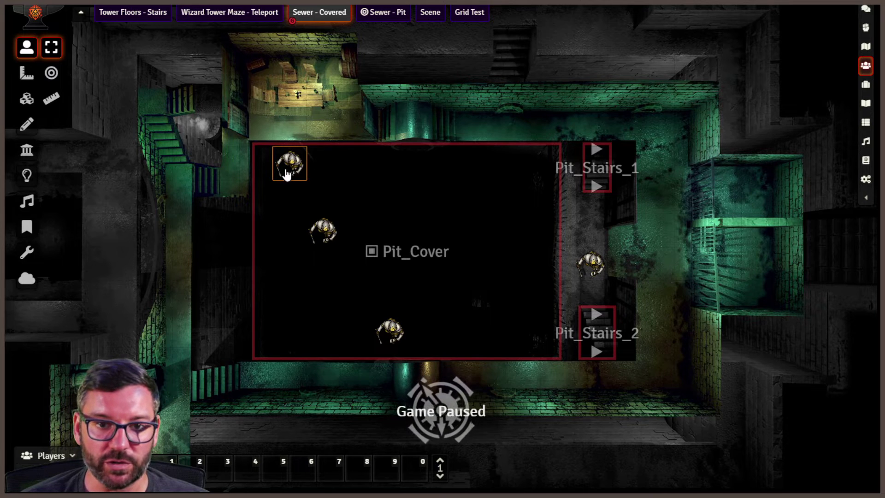
double_click(288, 171)
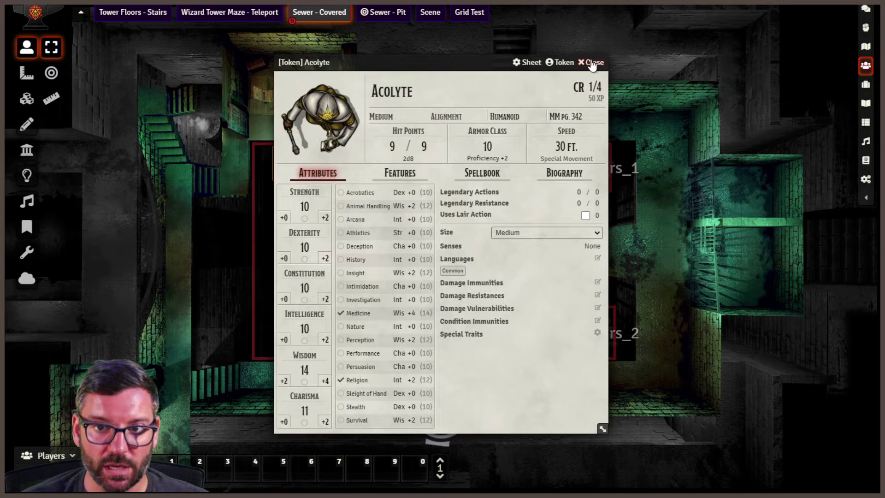
click(592, 64)
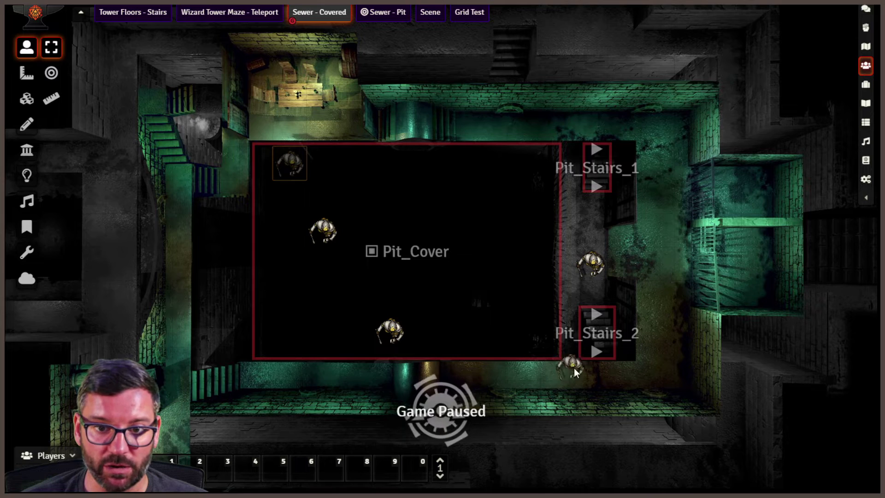
- Inspect the positions of the three purple cloned tokens in the Sewer - Pit scene
click(387, 13)
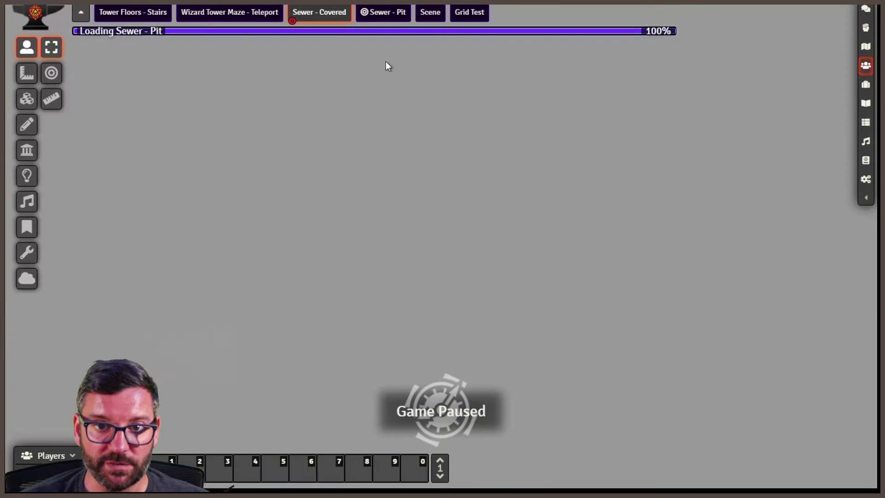
click(279, 137)
click(309, 213)
click(363, 314)
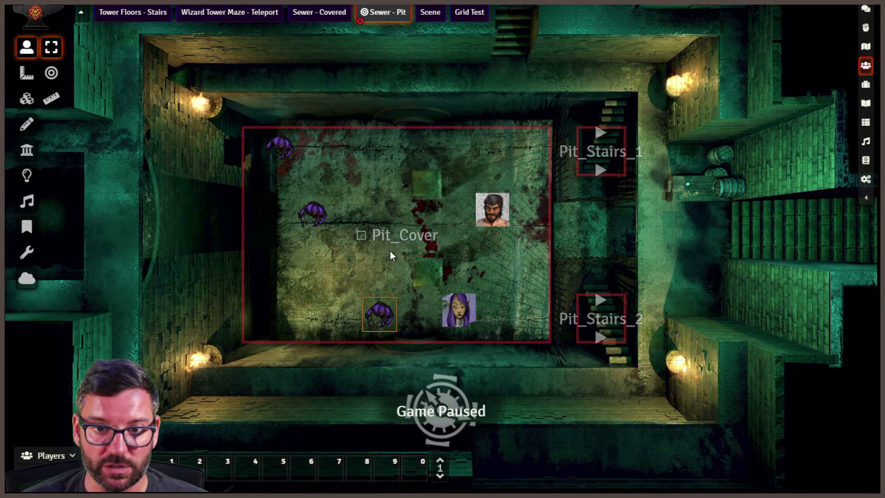
- In Sewer - Covered, move the Acolyte token on the Pit_Cover region's west side straight across to its east side
click(308, 13)
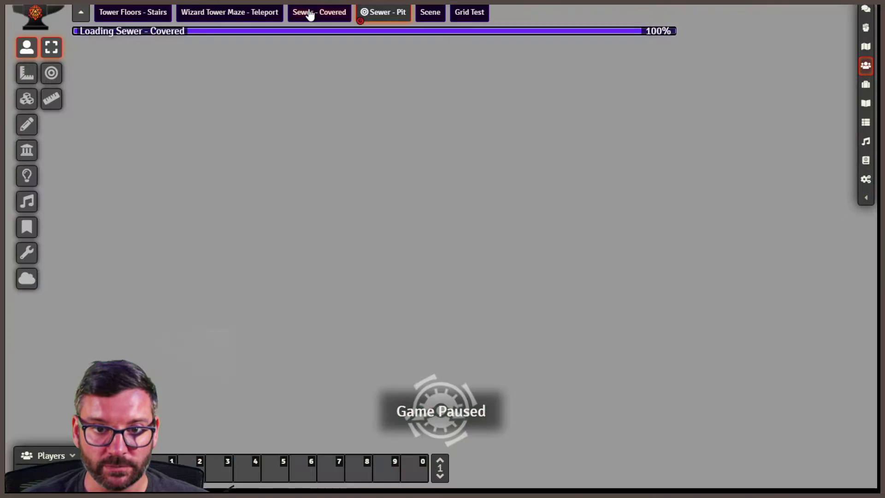
click(318, 233)
drag(512, 235, 512, 234)
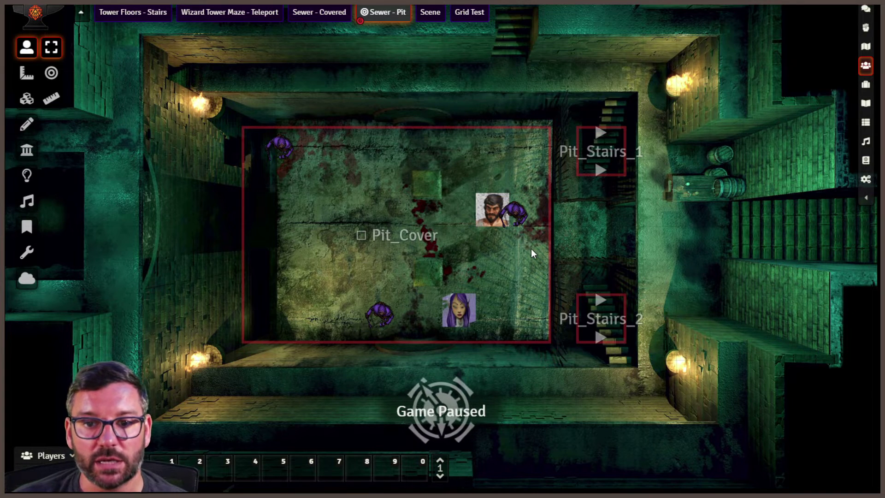
- In the Sewer - Pit scene, move the bearded and purple-haired character tokens to the middle of the pit
drag(493, 210, 350, 240)
drag(465, 312, 445, 251)
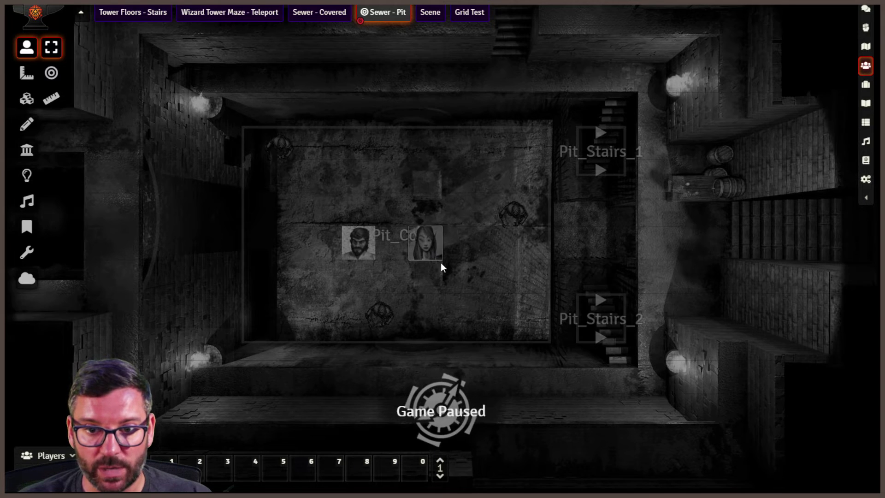
click(381, 175)
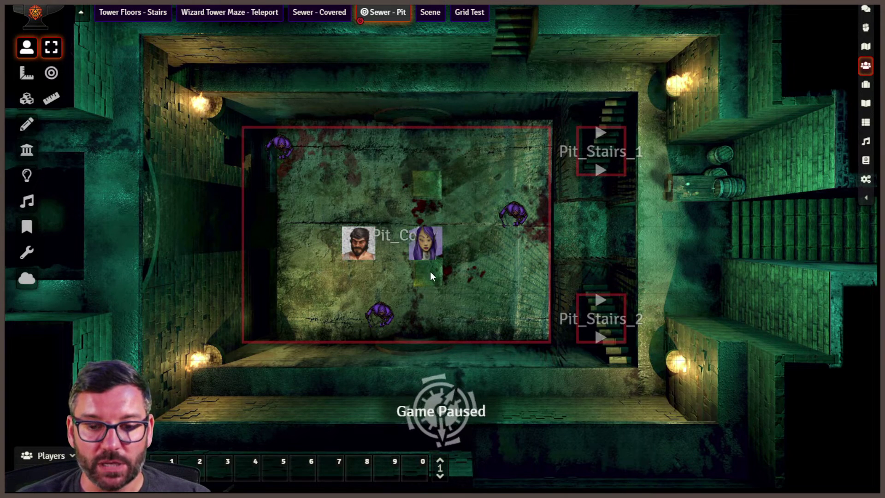
click(279, 154)
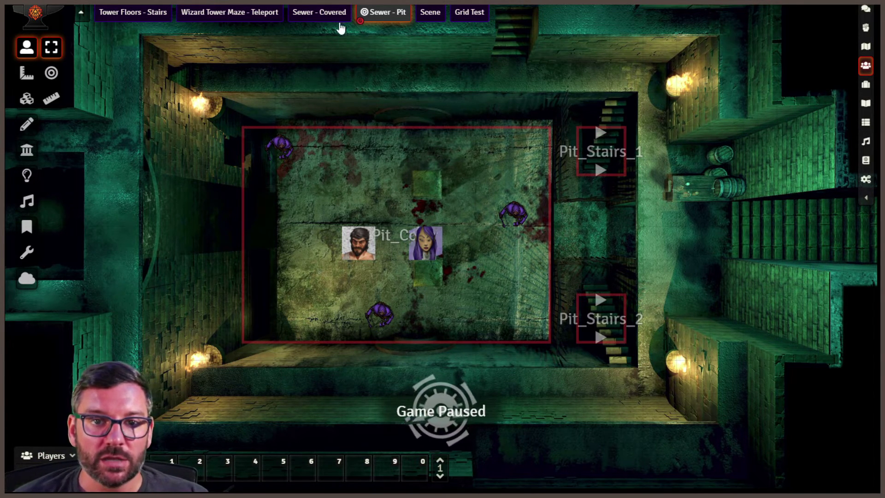
- Compare the Acolytes' positions in Sewer - Covered with those of their clones in Sewer - Pit
click(318, 14)
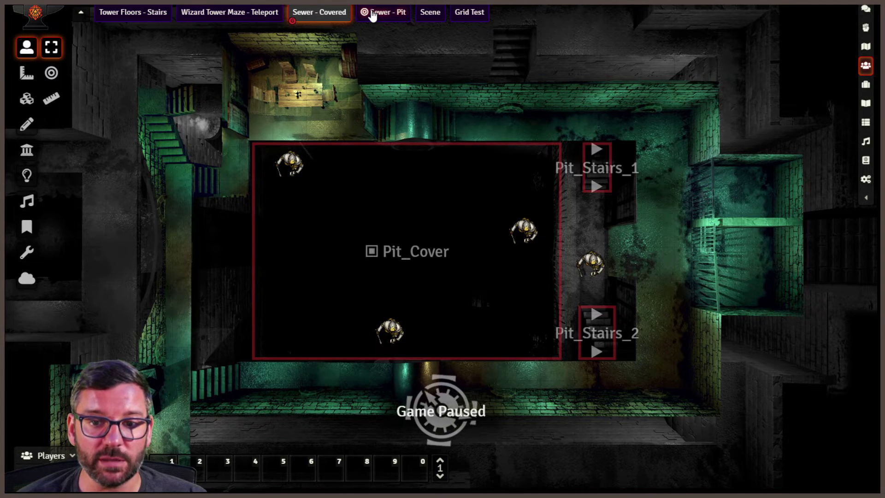
click(373, 13)
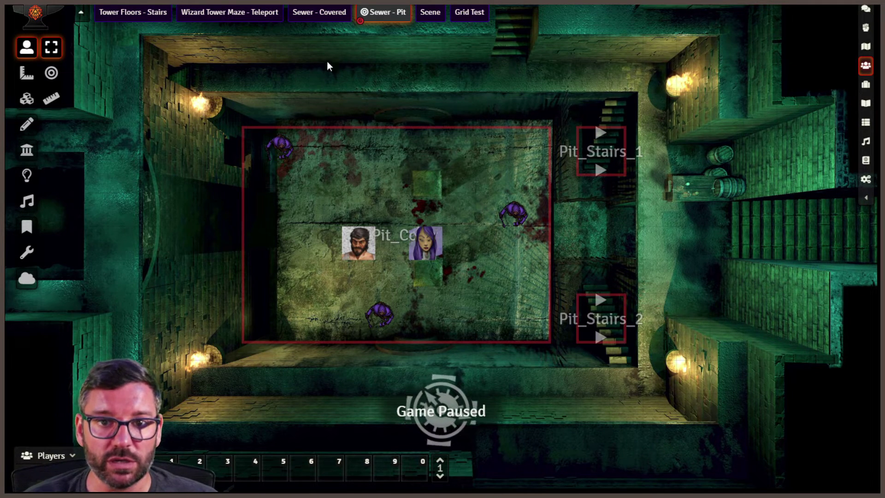
click(321, 20)
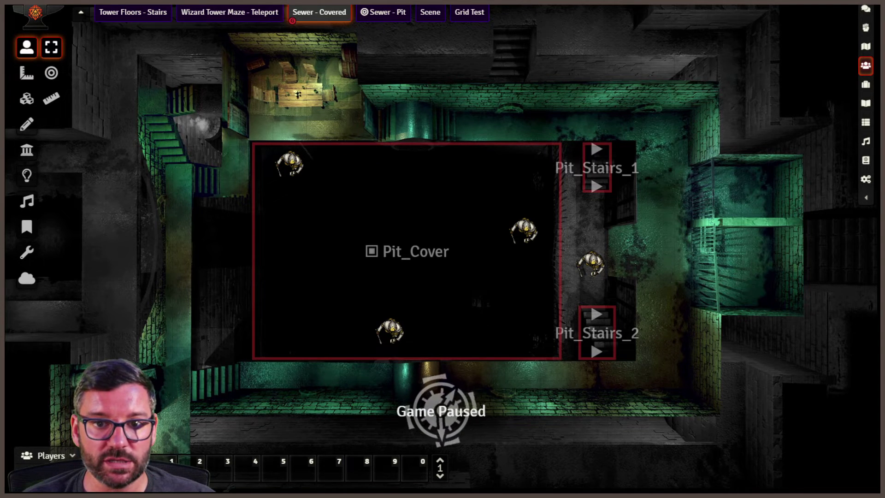
- Review the Multilevel settings of Sewer - Covered's Pit_Cover drawing, including token cloning, macro triggers and levels, without changing them
click(26, 98)
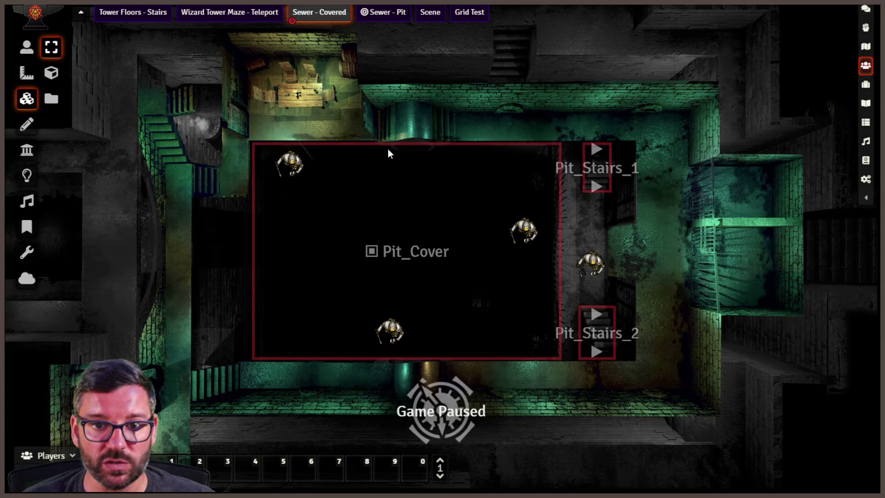
click(27, 124)
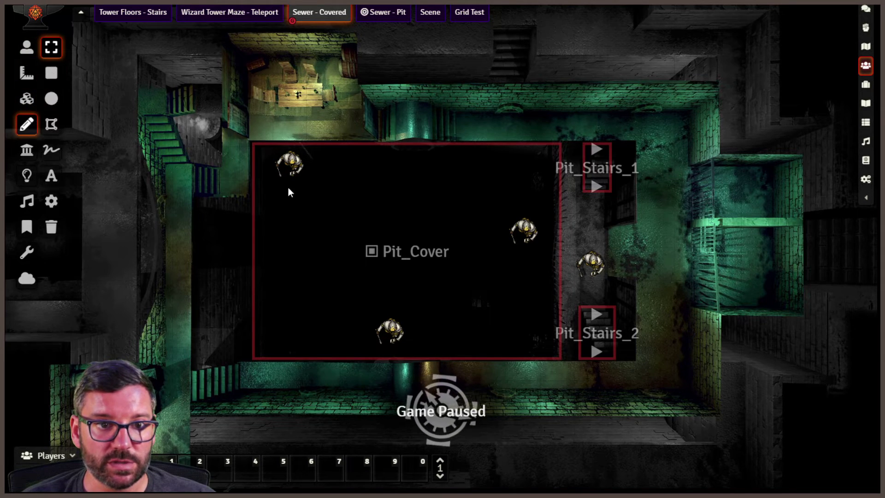
double_click(438, 209)
click(548, 175)
scroll(490, 265, down, 5)
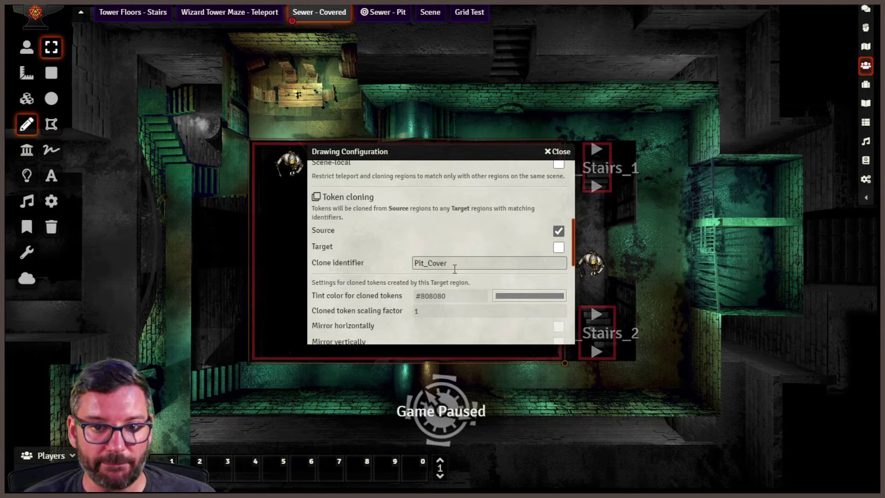
scroll(454, 279, down, 4)
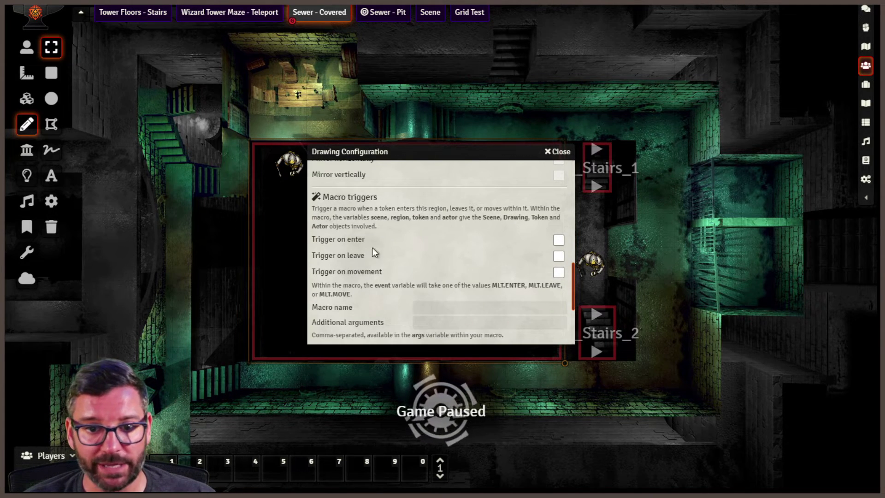
scroll(435, 259, down, 3)
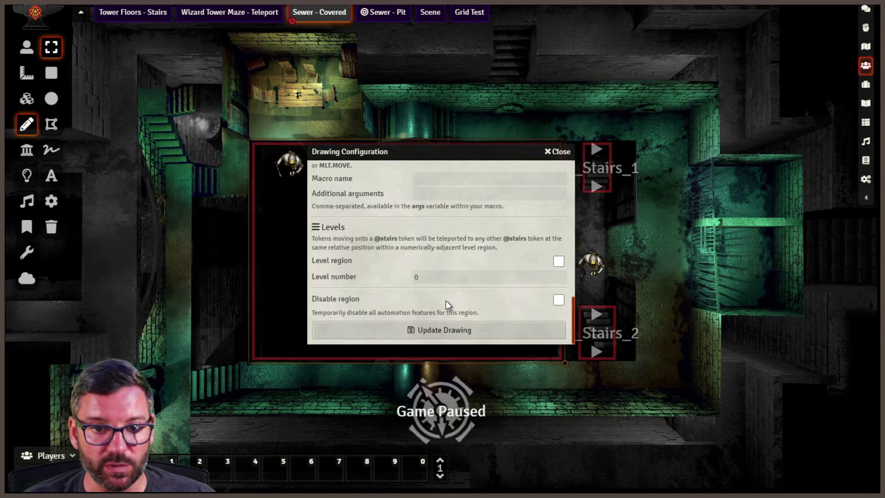
scroll(457, 305, up, 5)
scroll(457, 305, up, 3)
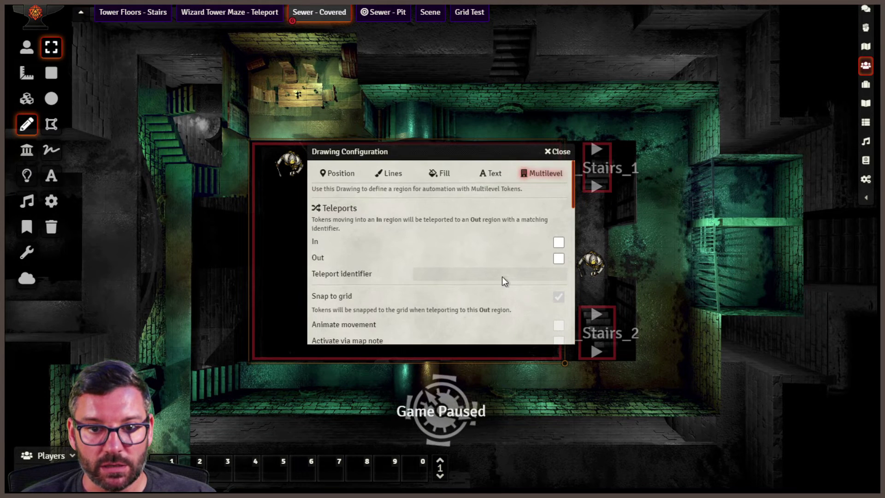
click(562, 152)
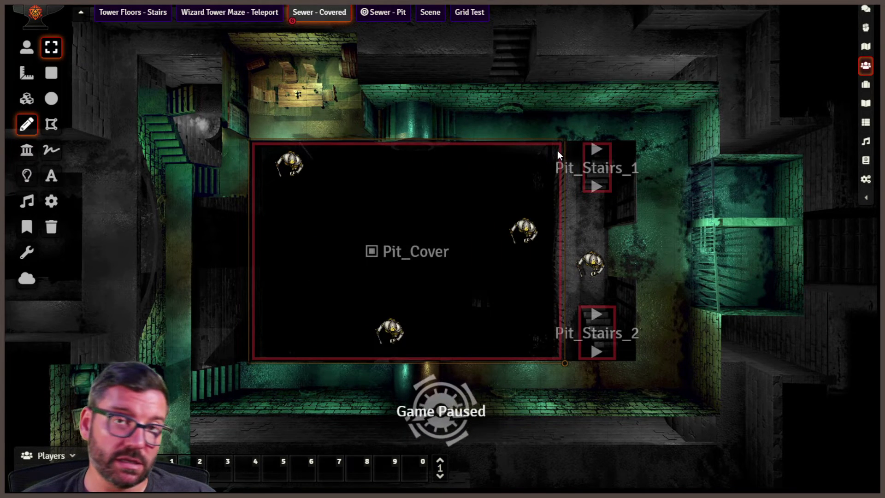
- In the Sewer - Pit scene, draw a small square region just west of the Pit_Cover region
click(393, 20)
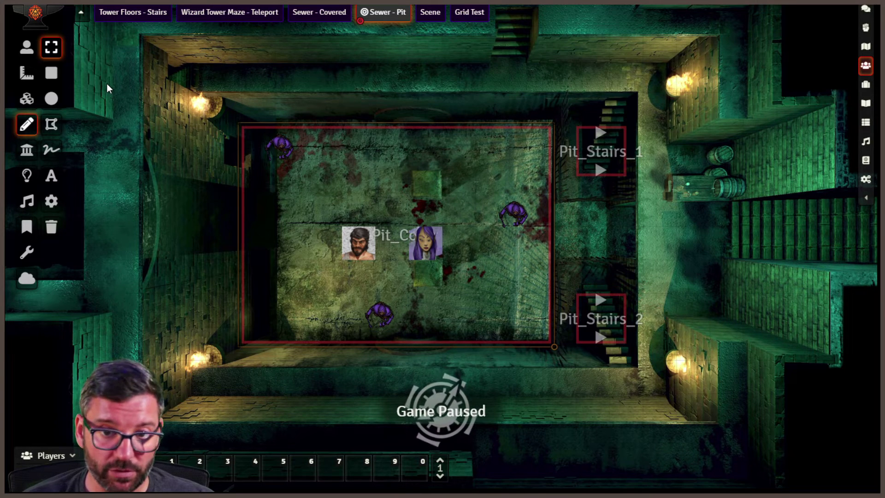
click(51, 73)
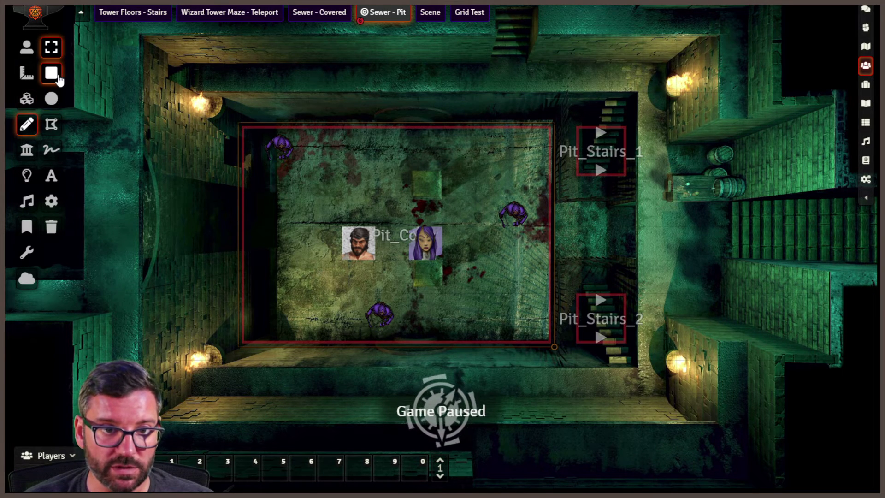
drag(156, 196, 235, 277)
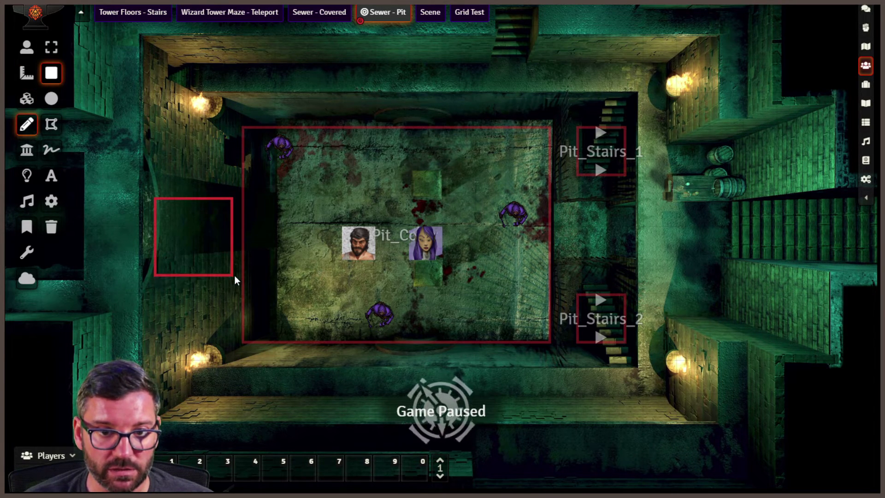
click(52, 47)
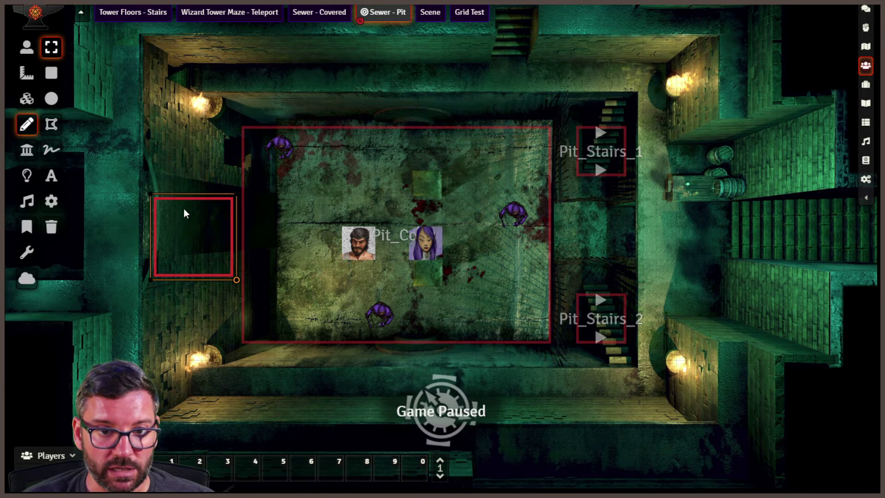
- Move the purple-haired character token one grid square down in the pit
click(27, 47)
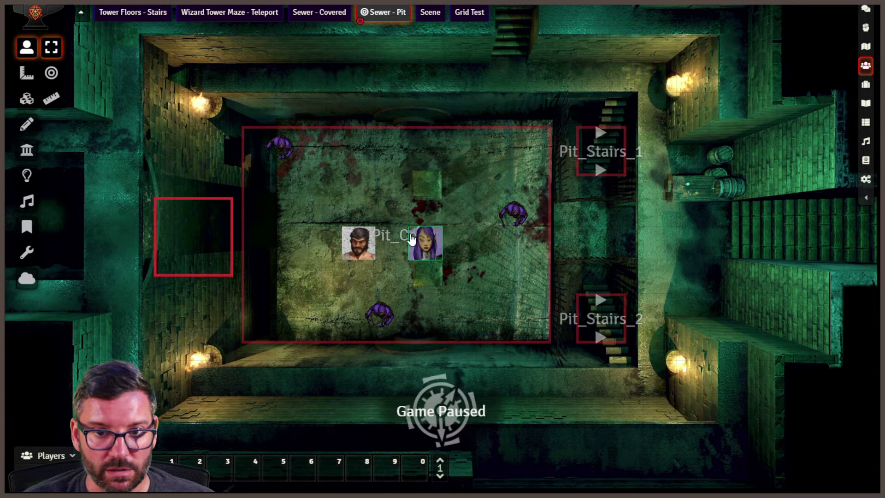
drag(417, 237, 442, 268)
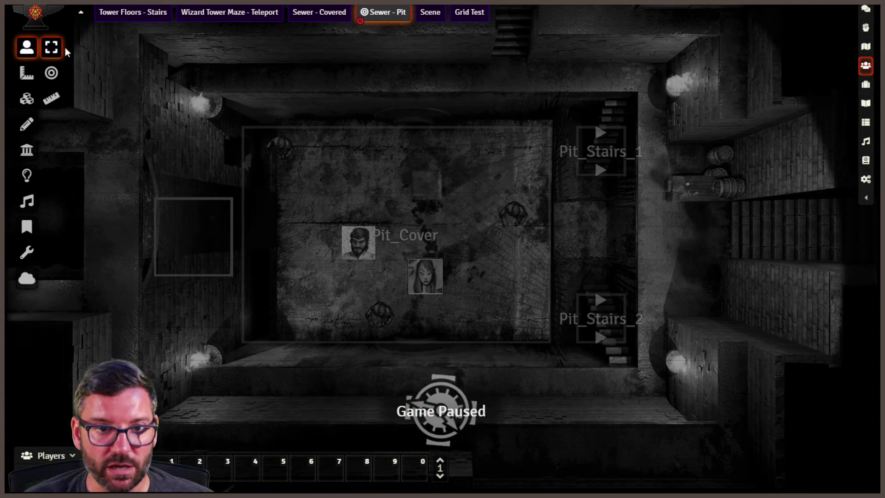
- Make the small square region west of the pit a token-cloning target with the clone identifier Pit_Cover
click(27, 124)
double_click(191, 225)
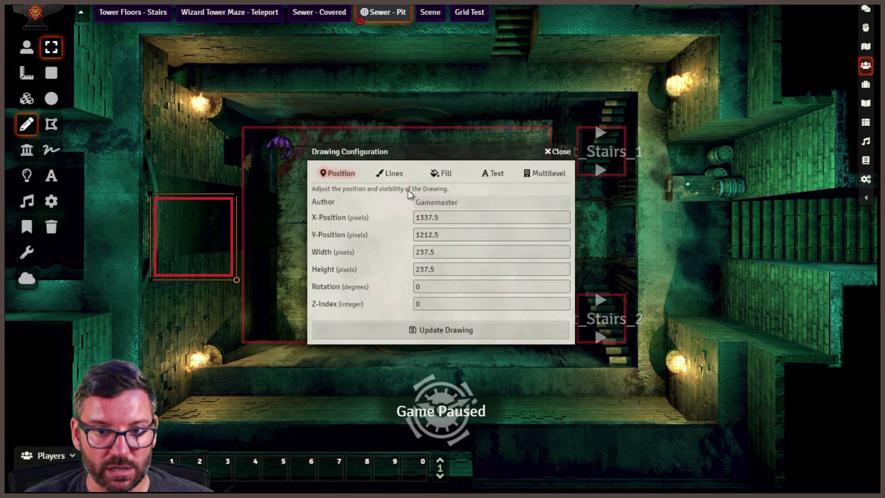
click(558, 173)
scroll(471, 278, down, 6)
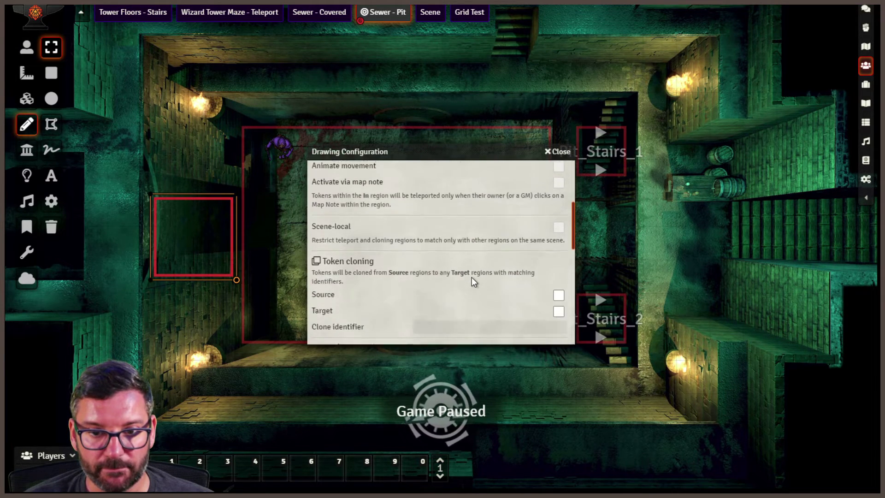
click(558, 191)
click(478, 208)
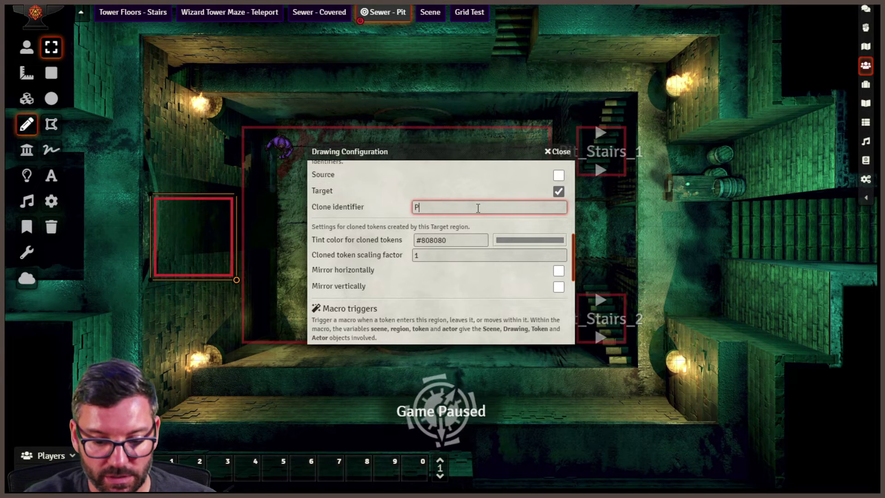
text(Pit_Cover)
mouse_move(455, 150)
mouse_down()
mouse_move(524, 273)
mouse_move(637, 179)
mouse_up()
scroll(626, 311, down, 5)
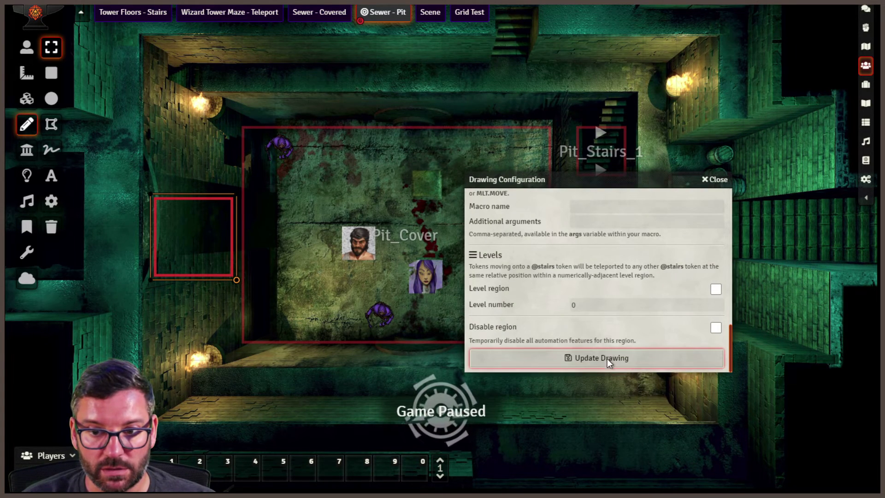
click(608, 359)
key(Escape)
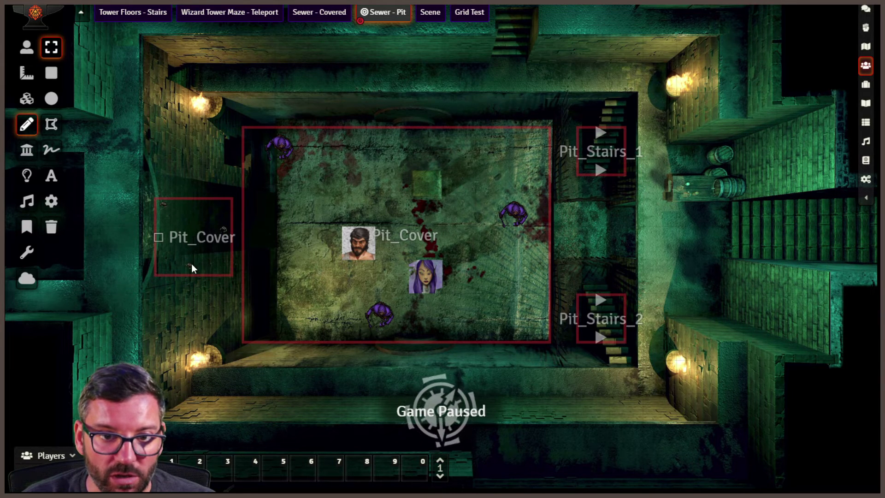
- Review the small square region's Multilevel settings, from teleports and token cloning to levels, without changing them
double_click(189, 219)
click(699, 201)
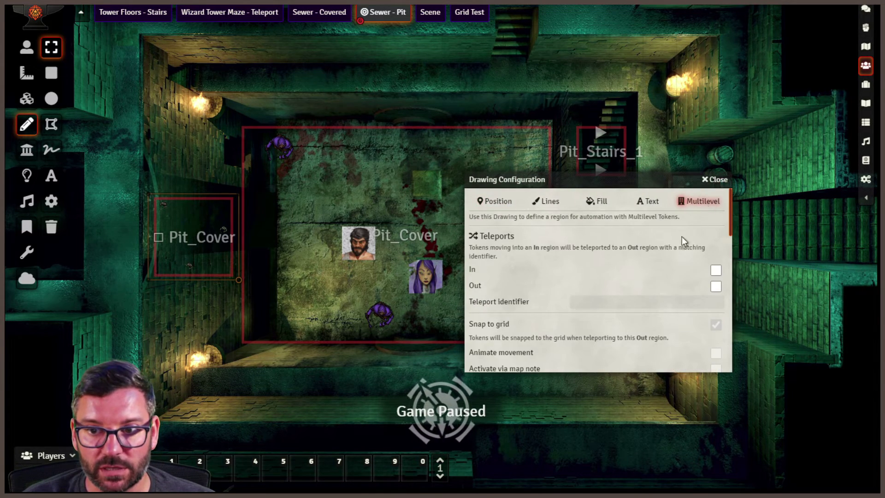
scroll(641, 309, down, 5)
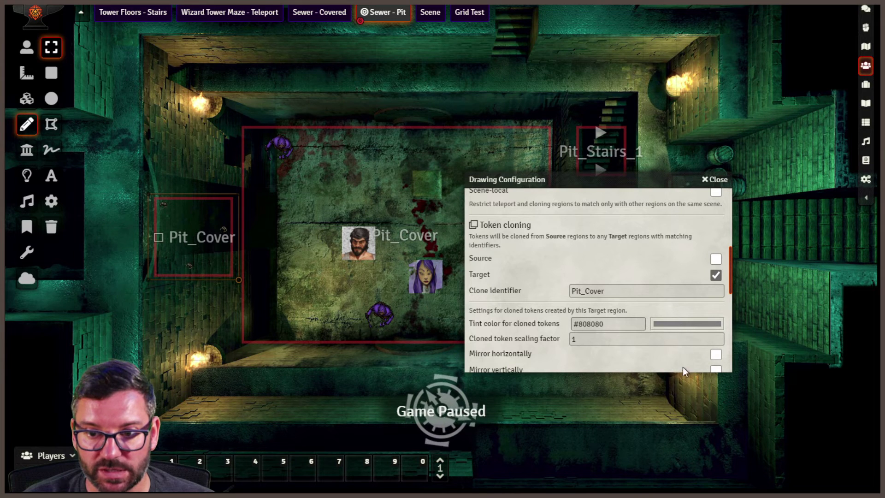
scroll(608, 353, down, 8)
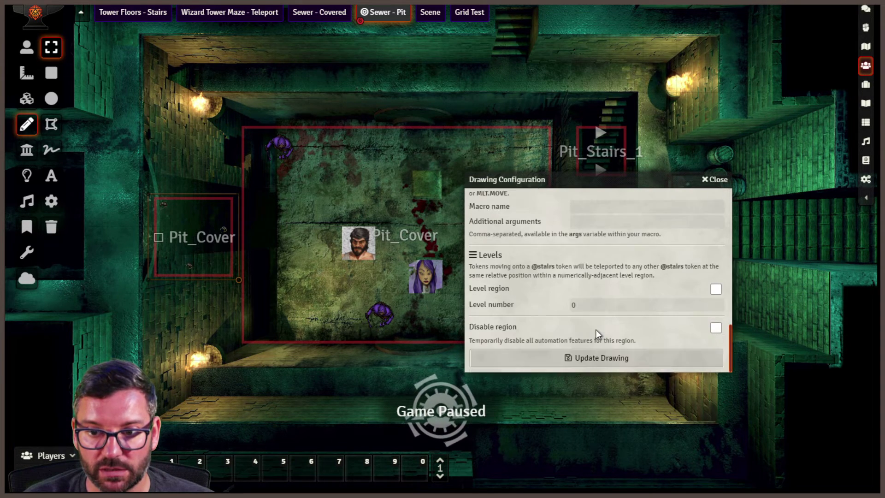
click(590, 364)
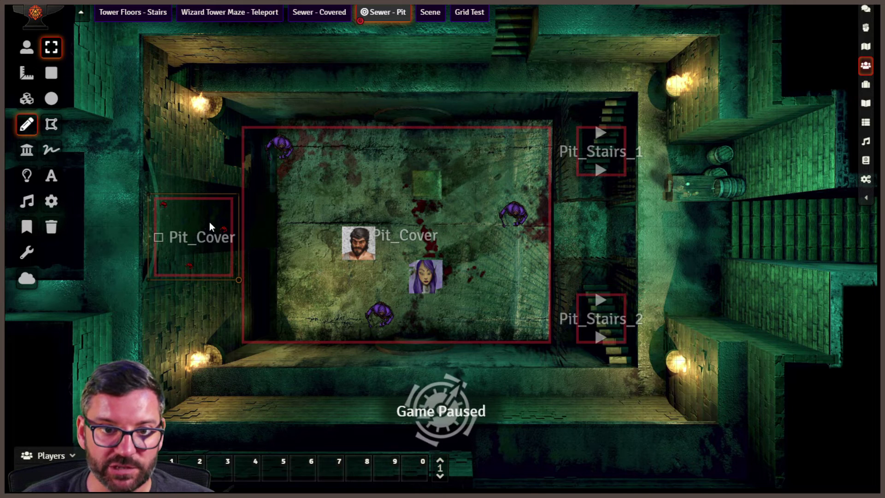
- In Sewer - Covered, move the northwest Acolyte about two grid squares down, and return to Sewer - Pit to compare its clones
click(319, 12)
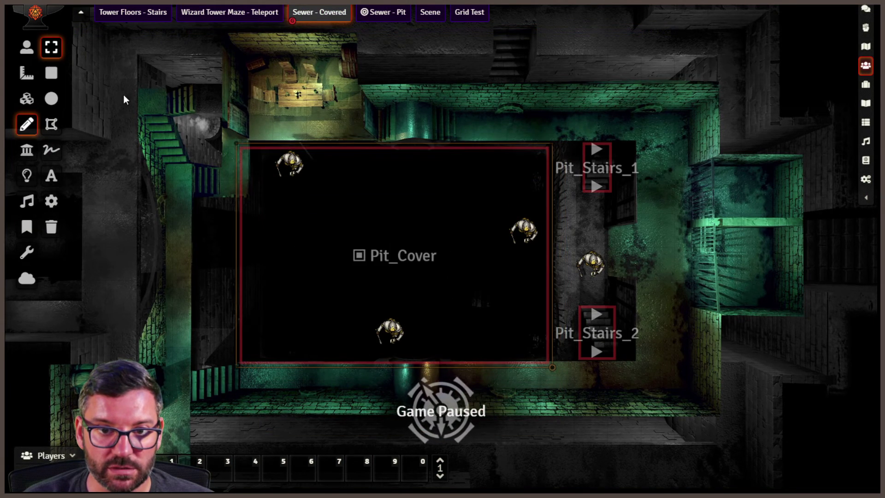
click(27, 47)
drag(290, 165, 290, 230)
click(382, 13)
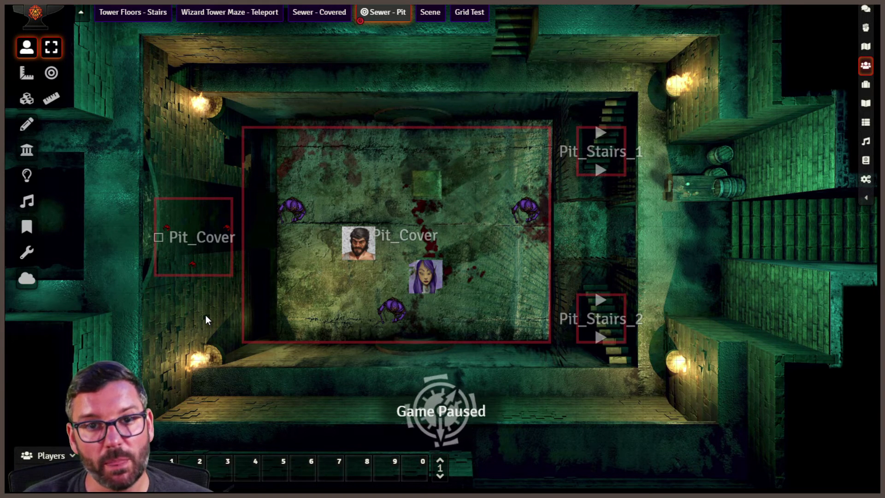
- Delete the small square Pit_Cover region west of the pit in Sewer - Pit
click(26, 125)
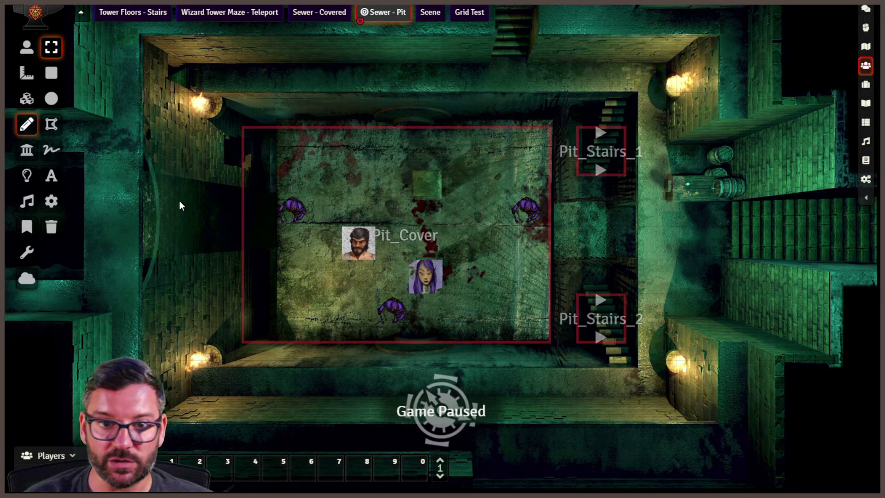
click(28, 46)
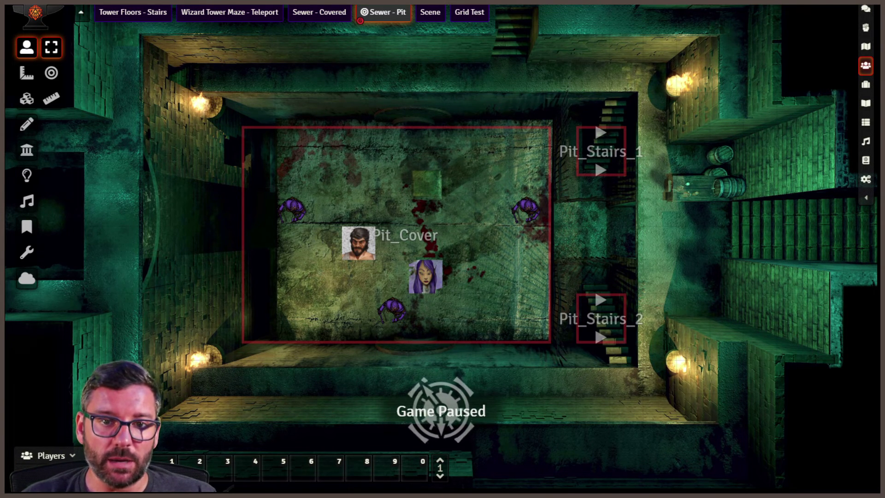
- Examine the Multilevel settings of Sewer - Pit's large Pit_Cover drawing, including token cloning, macro triggers, levels and teleports
click(27, 124)
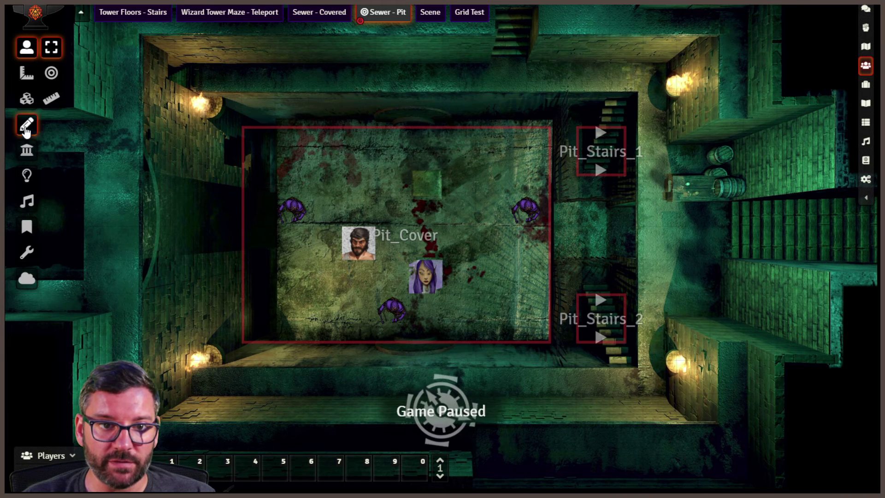
double_click(351, 129)
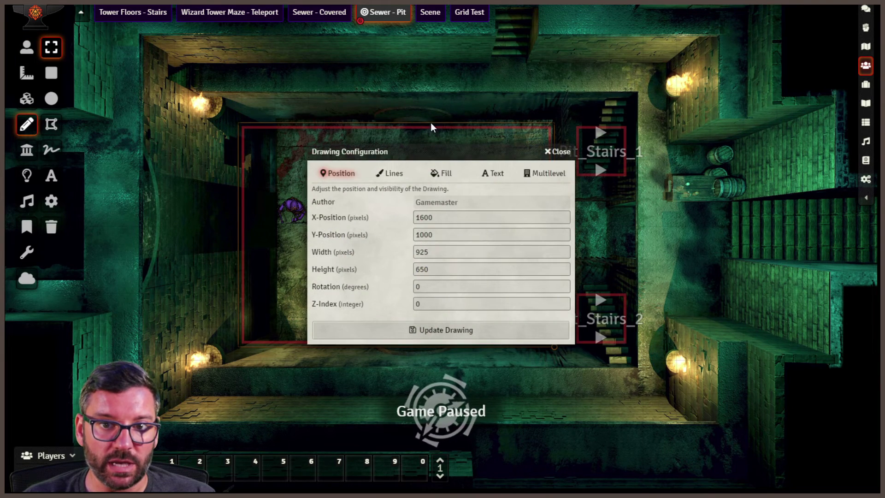
click(546, 174)
scroll(461, 283, down, 5)
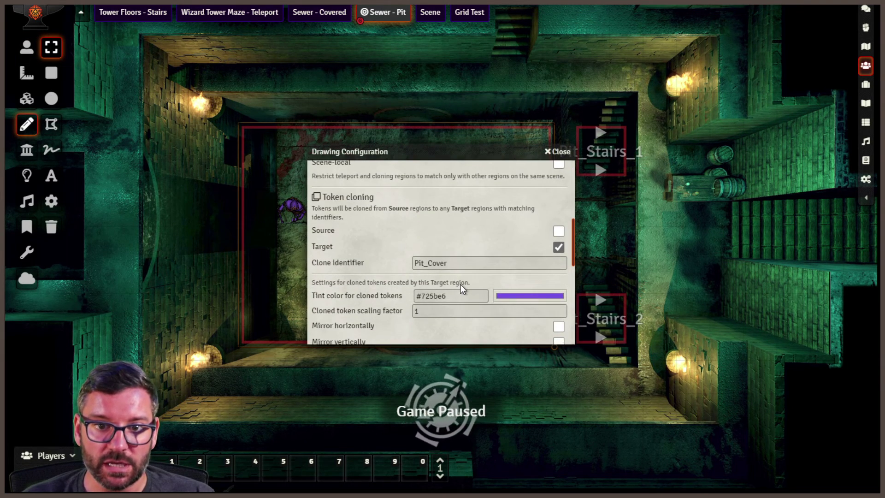
scroll(460, 284, down, 4)
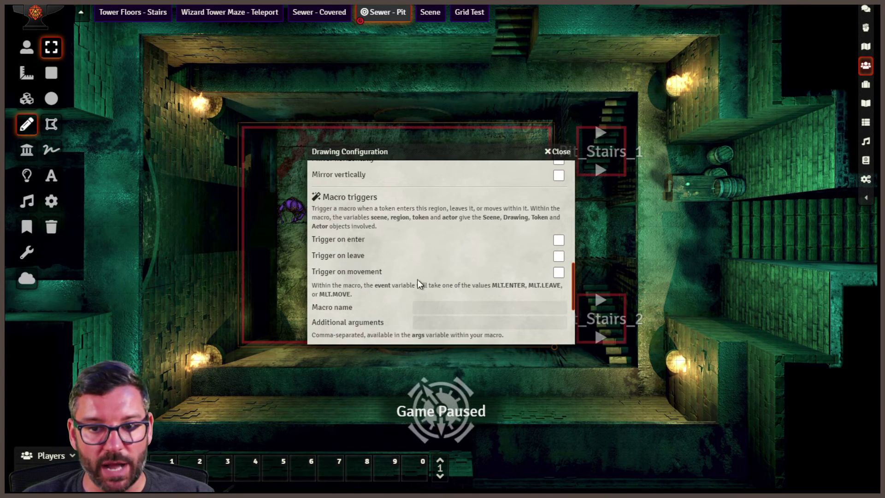
scroll(455, 267, down, 1)
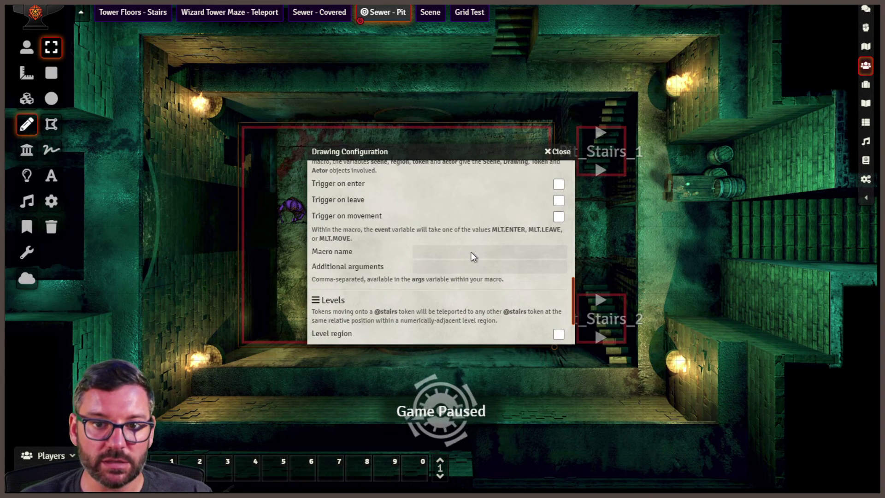
scroll(471, 252, down, 1)
scroll(471, 252, down, 1)
scroll(472, 249, up, 2)
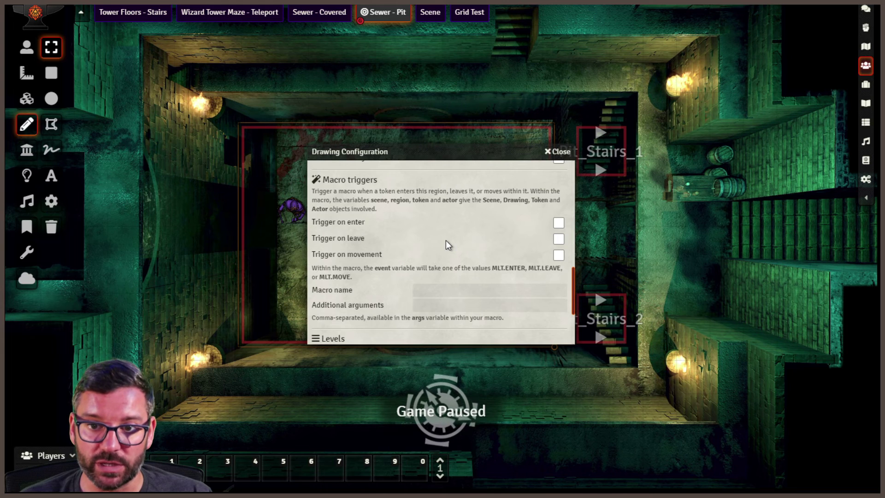
scroll(474, 244, up, 5)
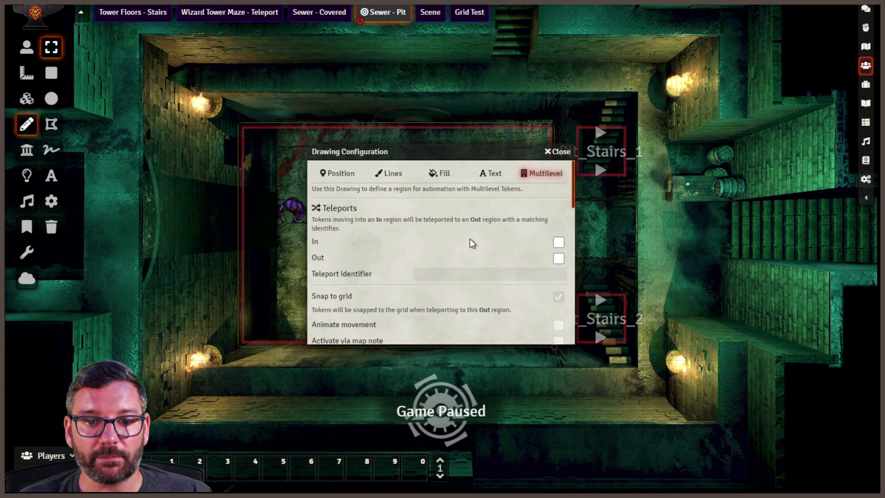